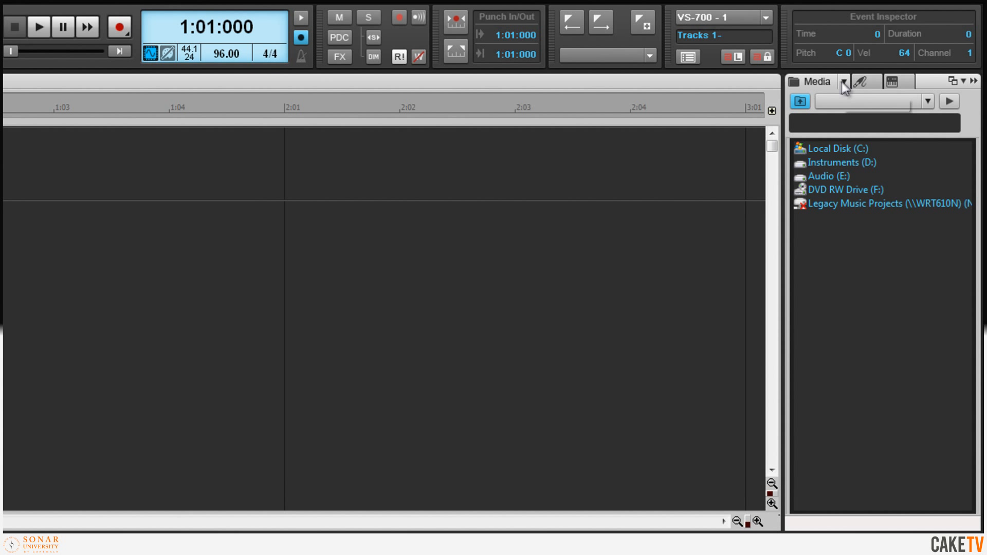
Route the media browser's audio previews to the Preview bus
left_click(843, 81)
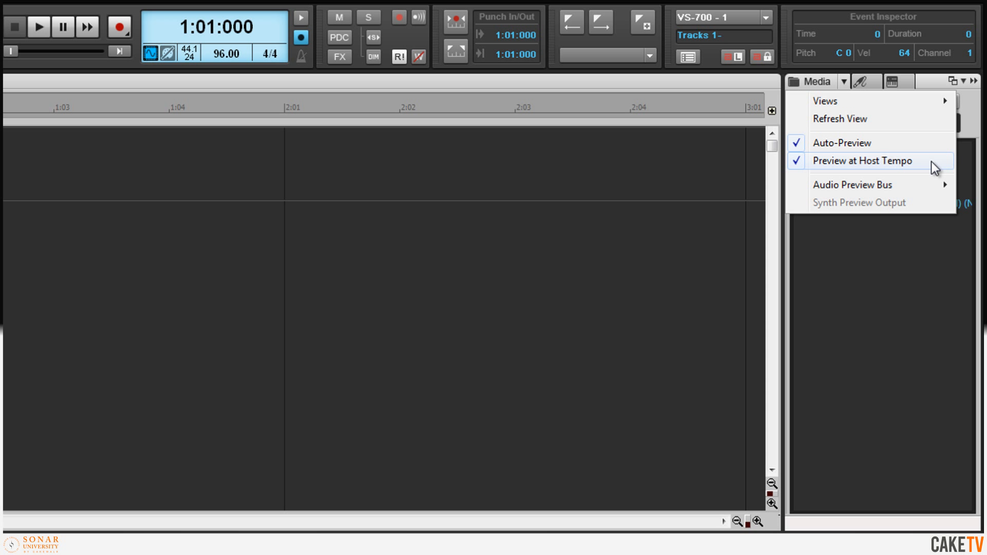
mouse_move(924, 184)
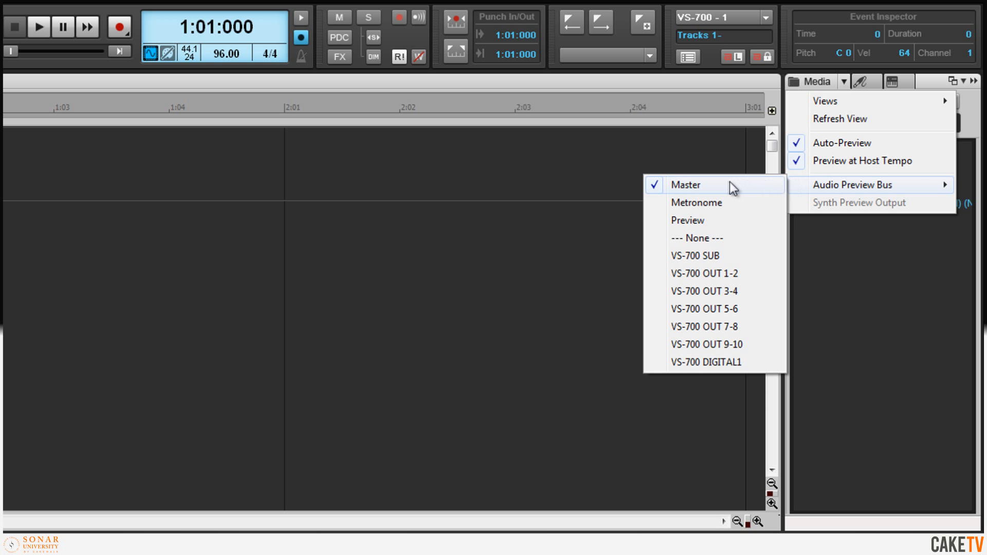
left_click(748, 222)
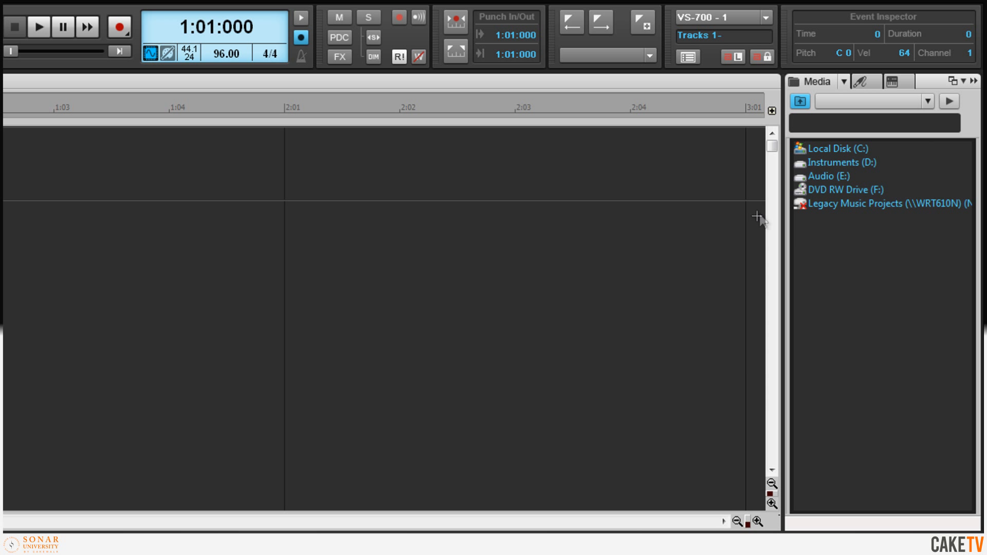
Browse from the Audio Library through its Loops folder to the Breakbusters folder in Sample Magic
left_click(929, 102)
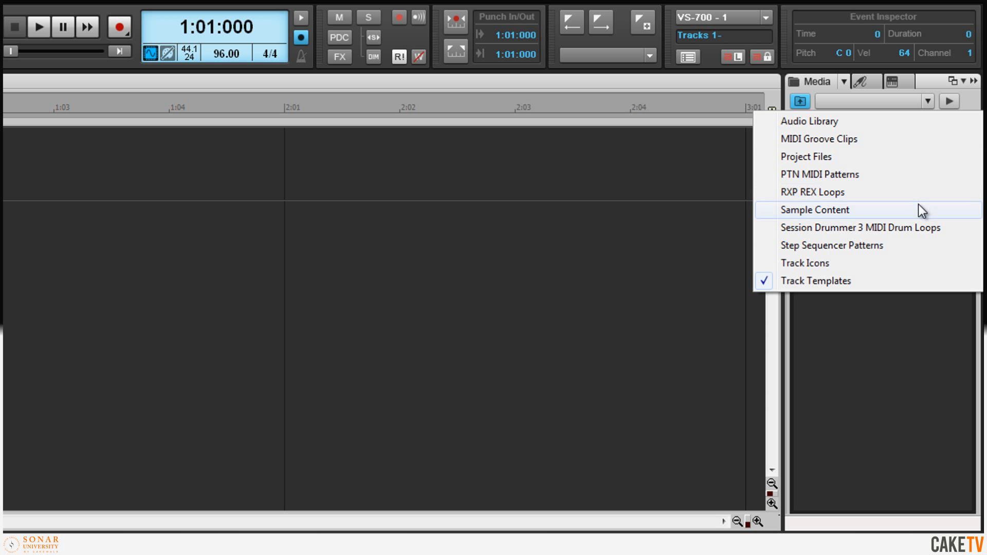
left_click(918, 123)
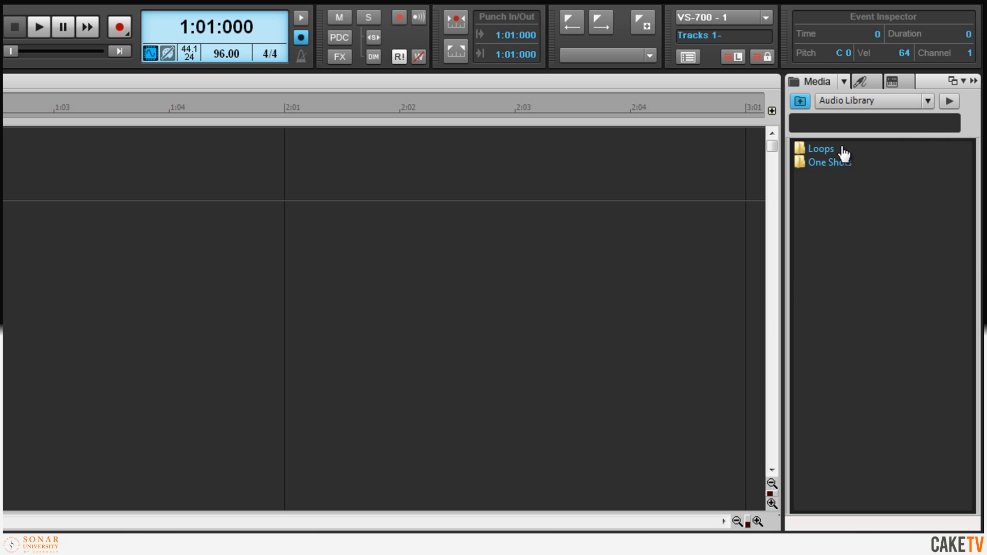
double_click(817, 148)
double_click(840, 162)
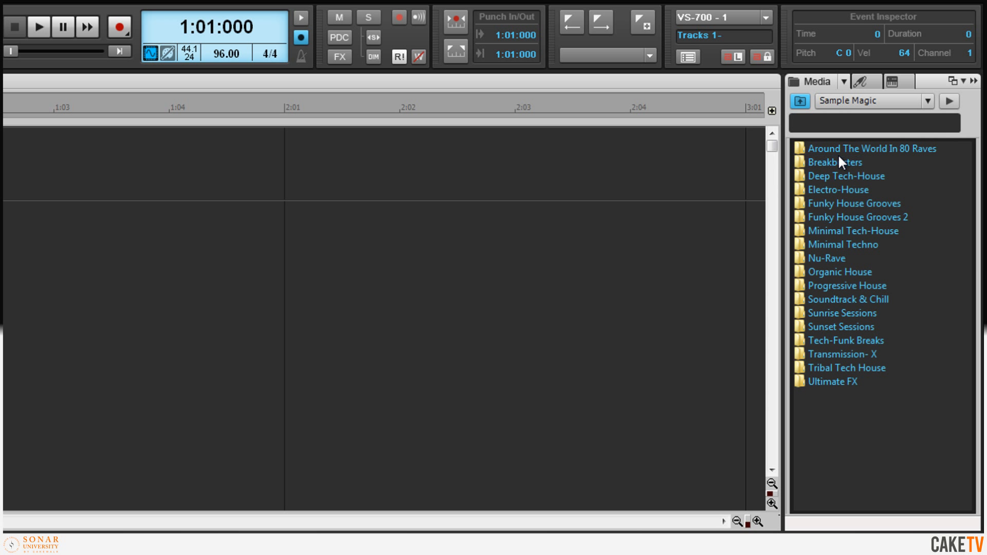
double_click(840, 161)
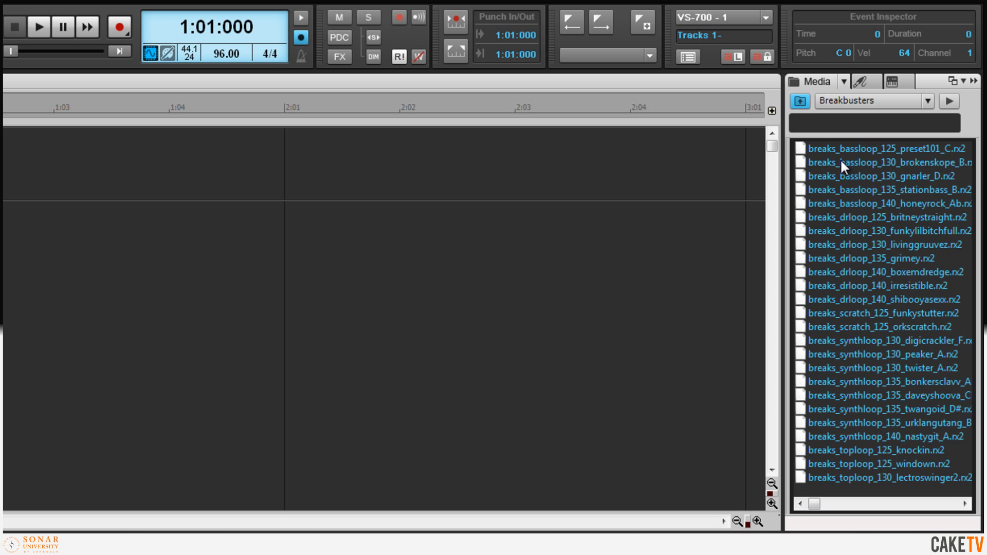
Filter the Breakbusters loops by "dr" and audition the britneystraight, funkylilbitchfull and livinggruuvez drum loops
left_click(835, 125)
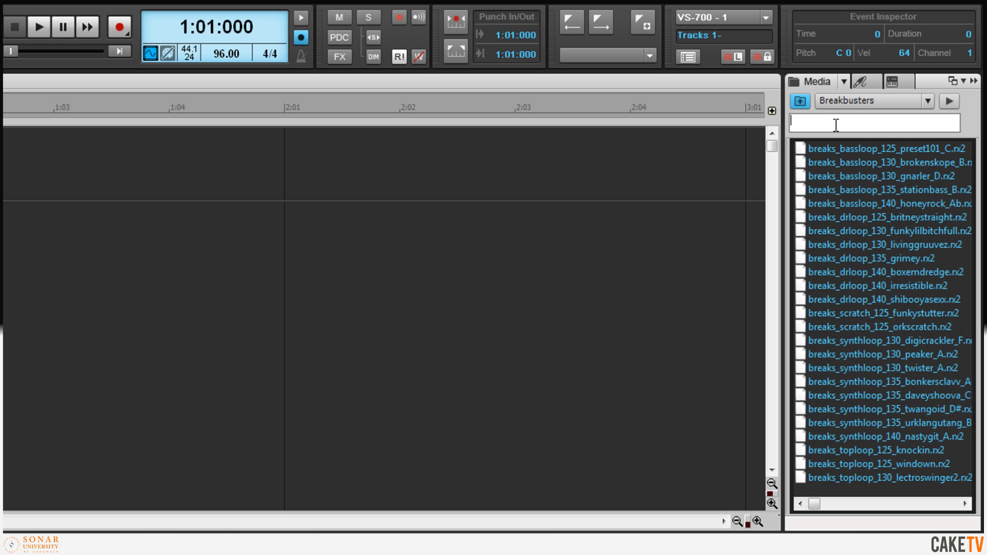
type("dr")
left_click(897, 149)
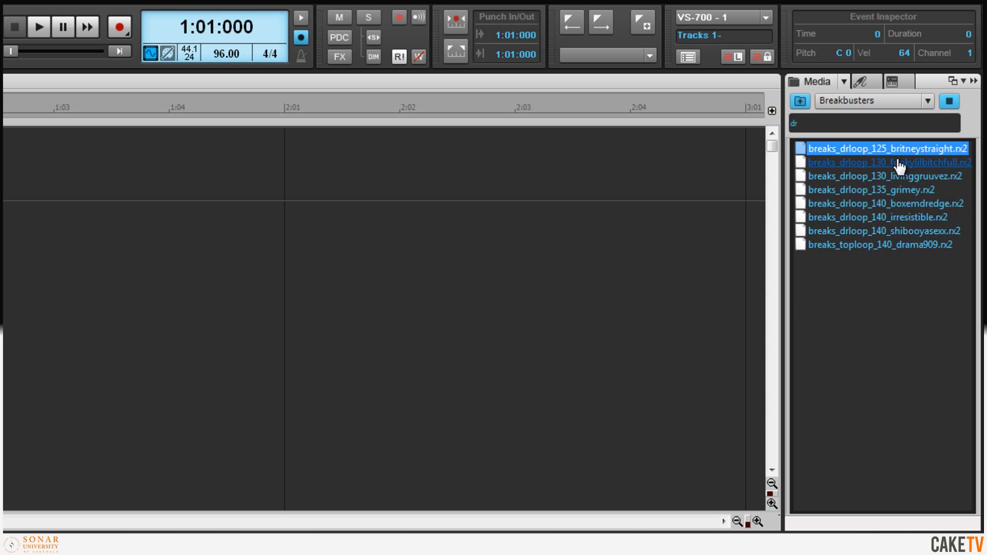
left_click(898, 163)
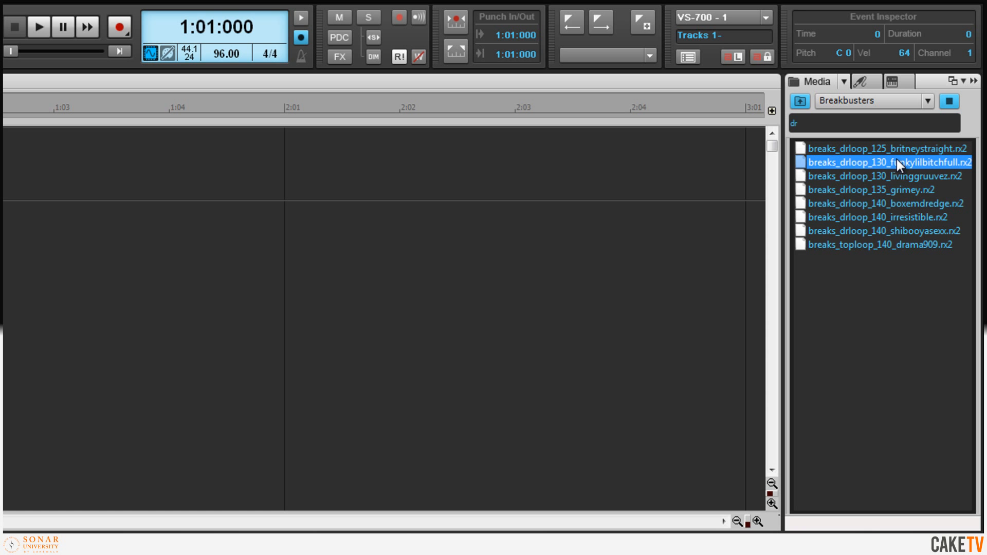
left_click(896, 175)
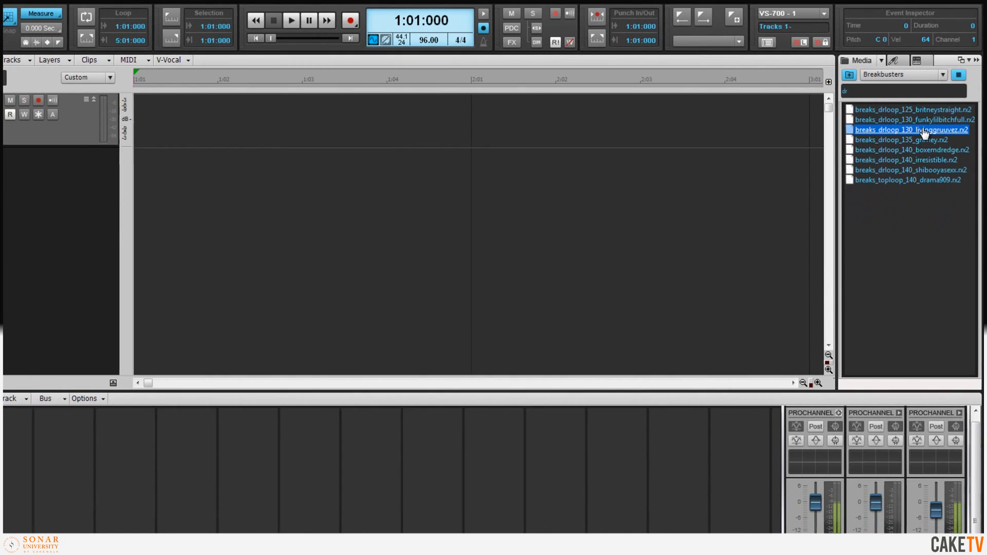
Place the breaks_drloop_130_livinggruuvez loop on a new audio track at 1:01 and bounce it to a clip
left_click_drag(896, 176, 799, 173)
left_click_drag(918, 110, 305, 99)
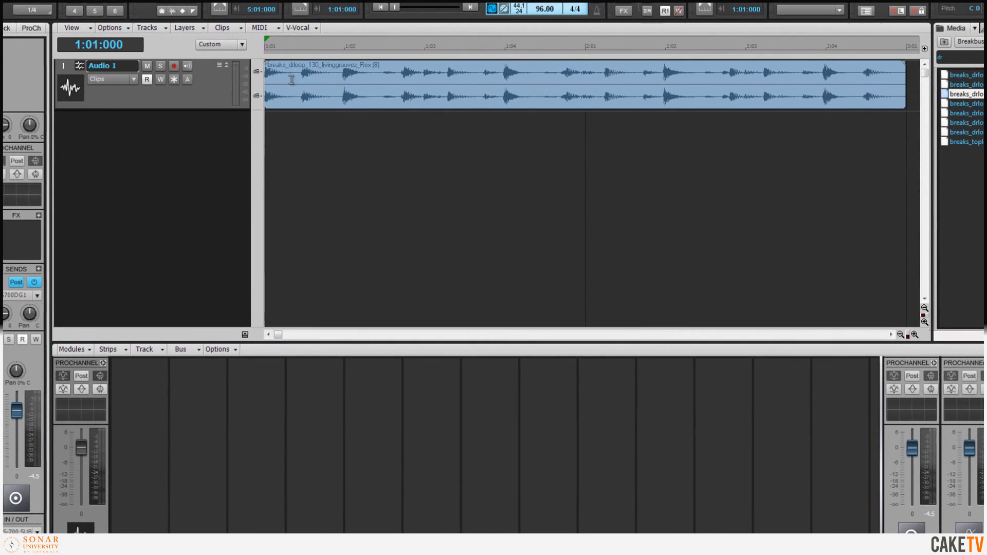
right_click(317, 93)
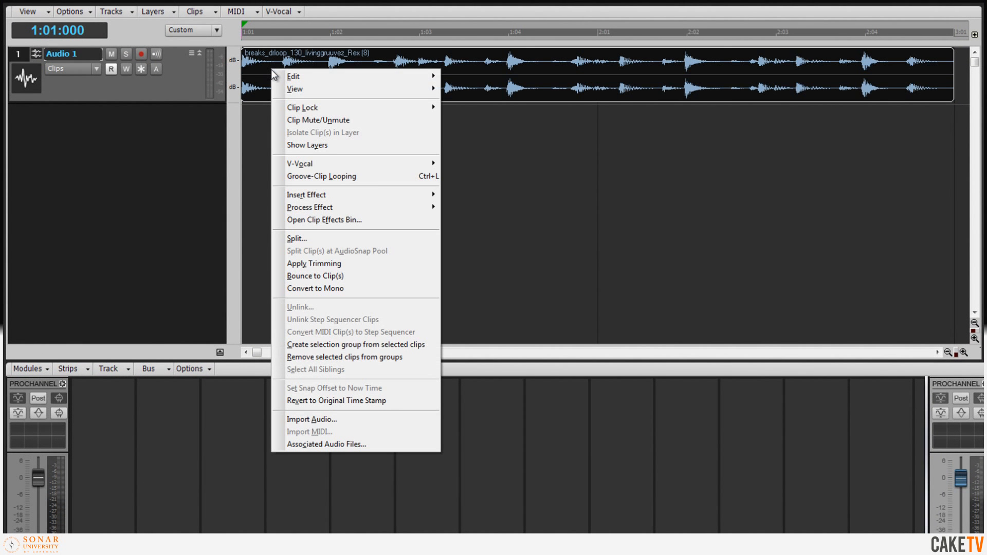
left_click(346, 276)
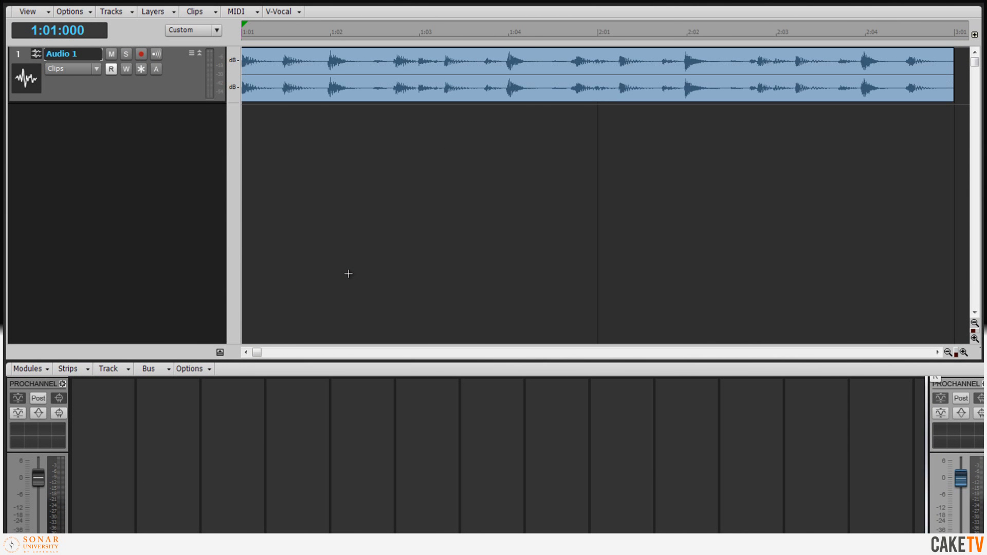
Show the audio transients of the drum loop track, enlarge it, and set the AudioSnap filter threshold to 0%
left_click(96, 69)
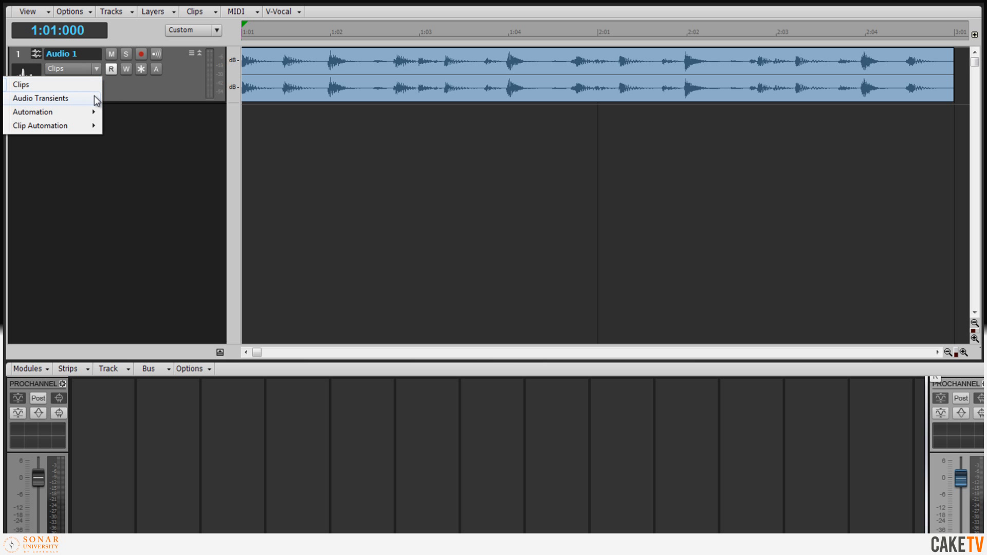
left_click(41, 98)
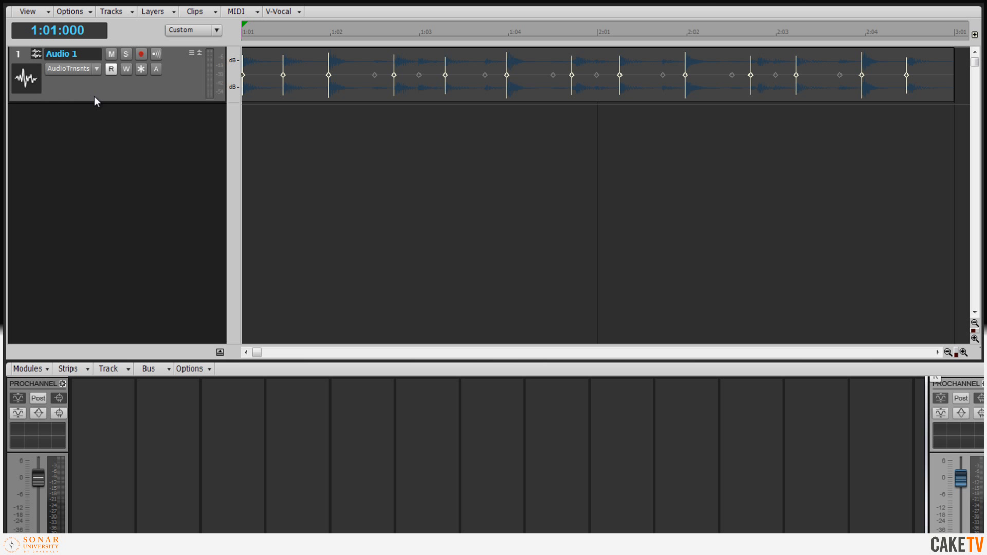
key("f")
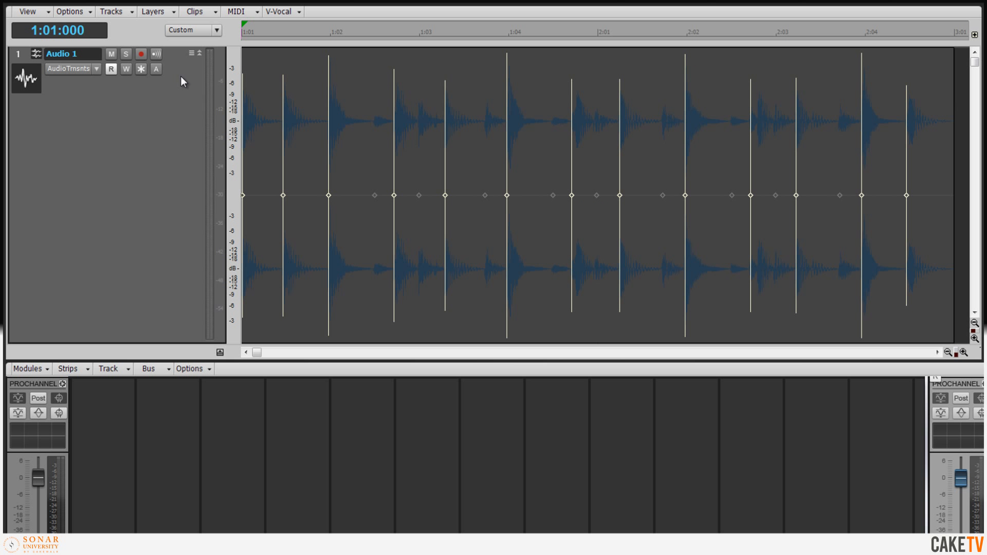
left_click(533, 284)
key("a")
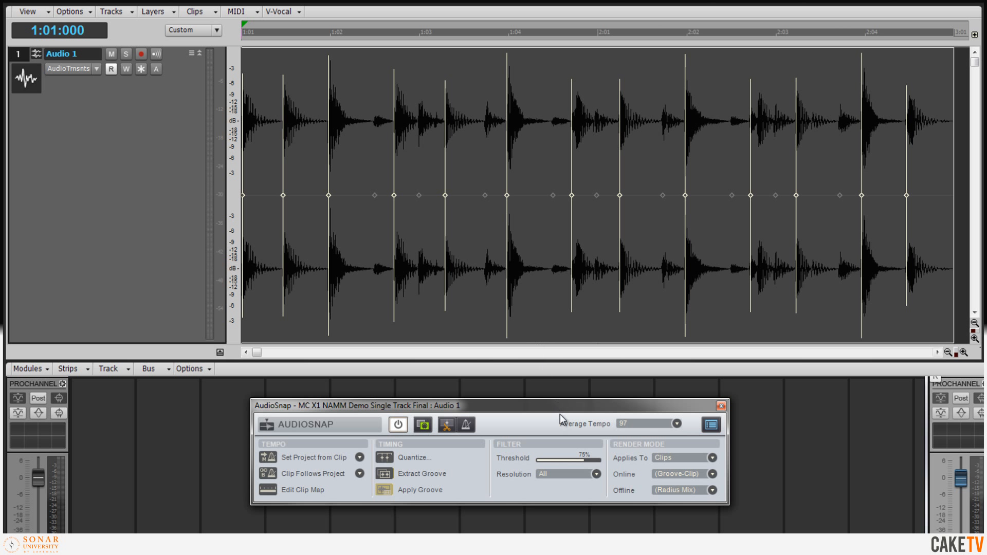
scroll(588, 459, "down", 10)
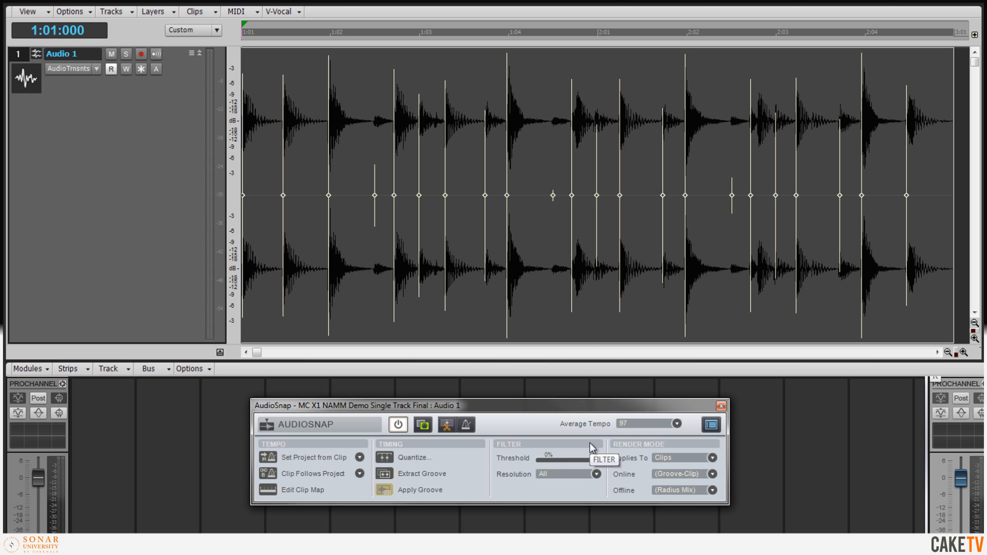
Split the drum loop at its transients with AudioSnap, close the palette, and return the track's edit filter to Clips
left_click(446, 425)
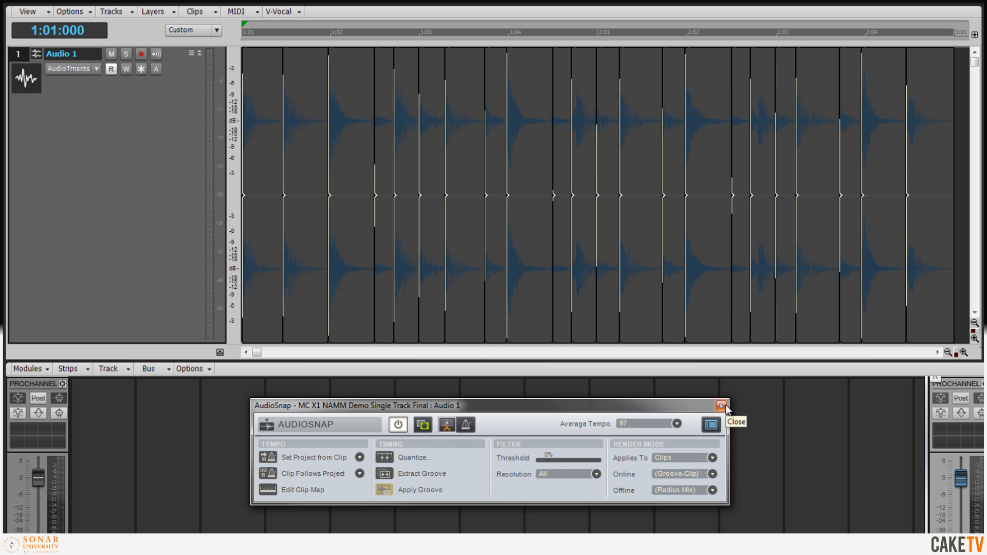
left_click(725, 406)
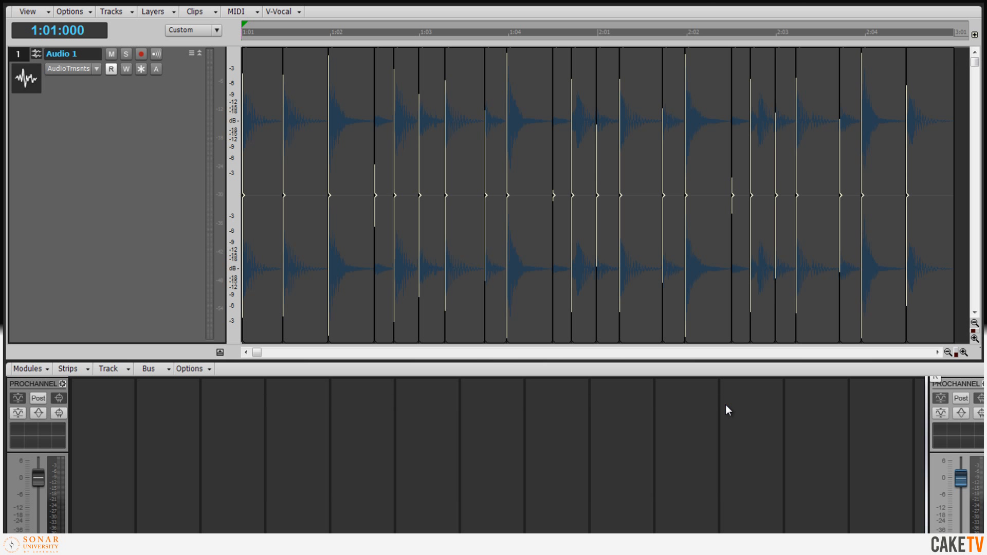
left_click(96, 68)
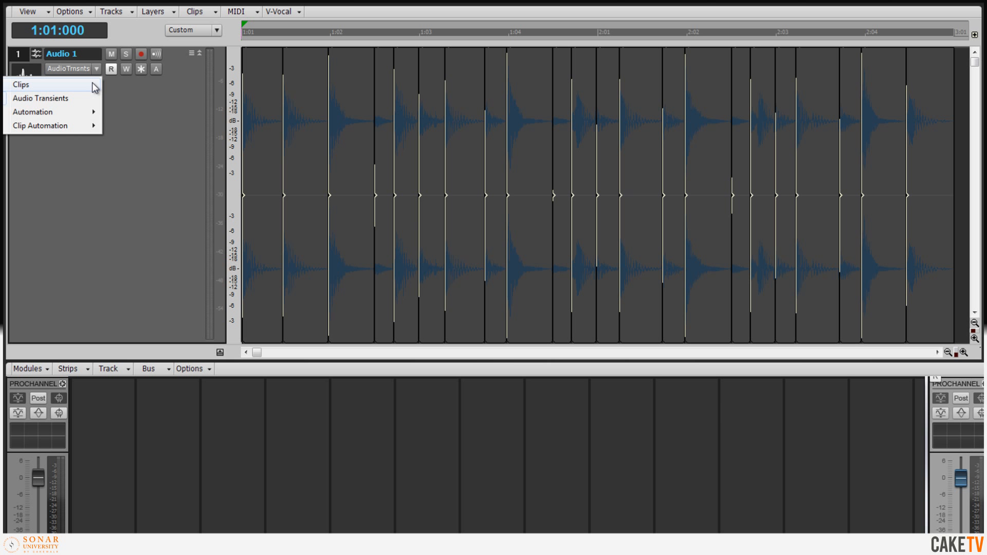
left_click(93, 83)
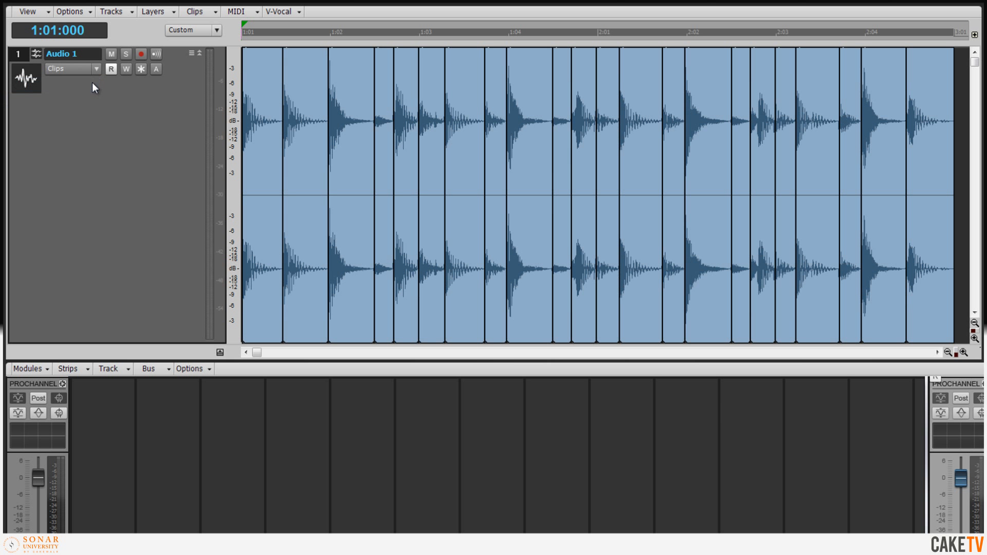
Audition the first four slices of the drum loop one at a time
left_click(267, 307)
key("space")
key("space")
left_click(314, 307)
key("space")
key("space")
left_click(342, 306)
key("space")
key("space")
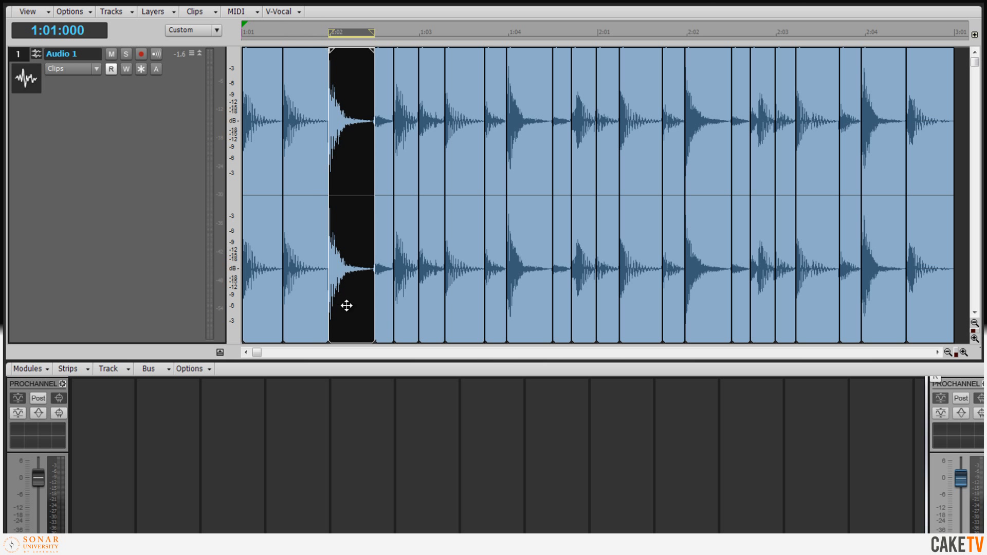
left_click(382, 318)
key("space")
key("space")
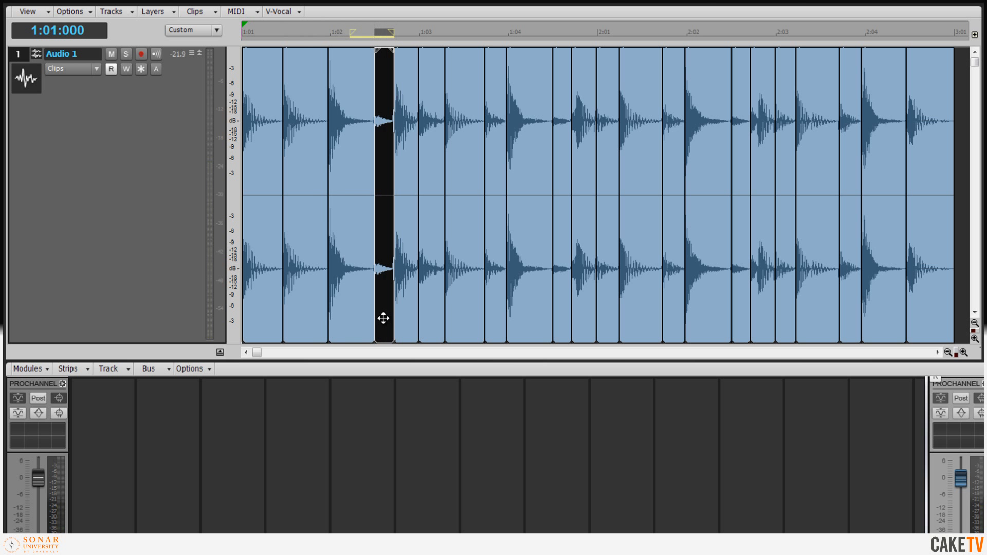
Add full-length fade-outs to the first and third slices of the drum loop
left_click(262, 304)
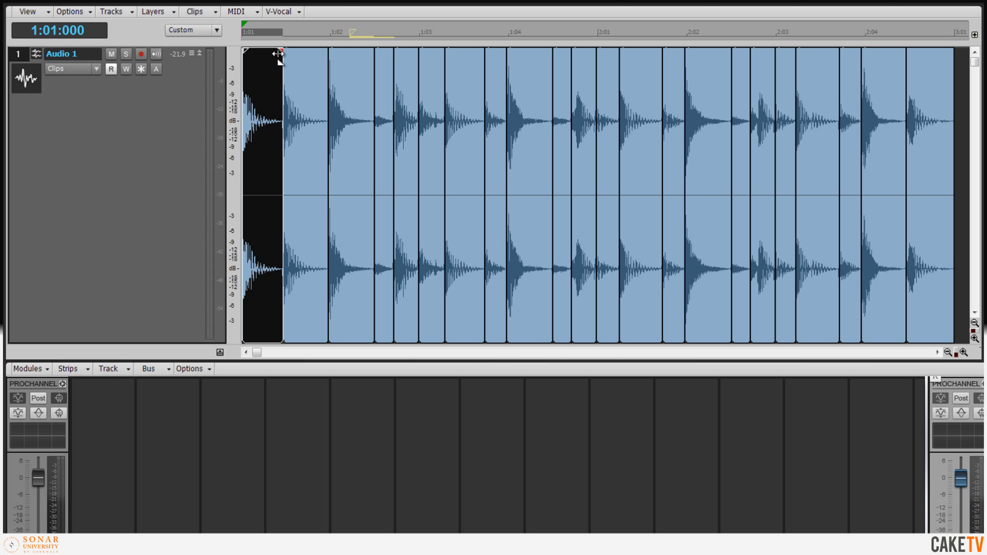
left_click_drag(278, 50, 244, 64)
left_click(343, 295)
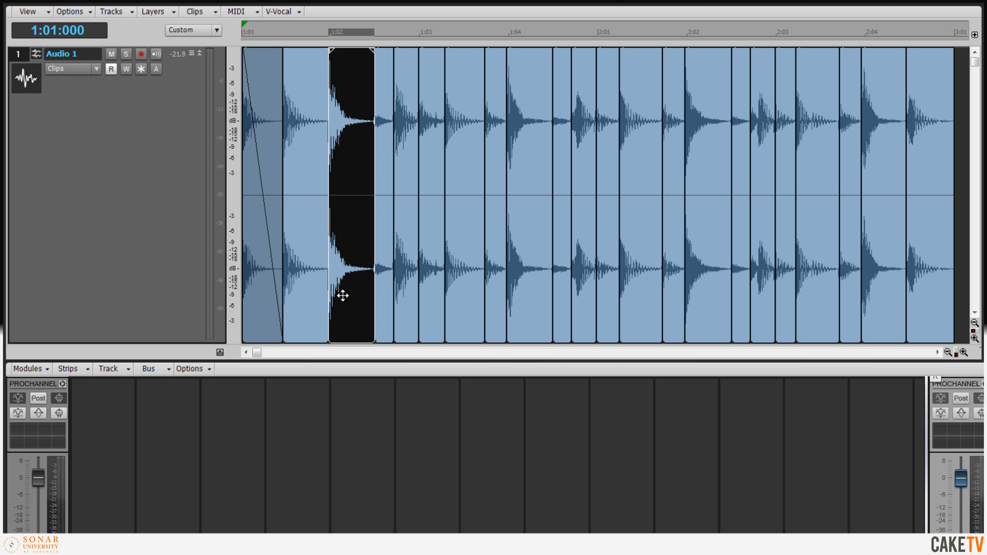
left_click_drag(373, 59, 327, 58)
Bounce the faded third and first slices to clips
right_click(349, 304)
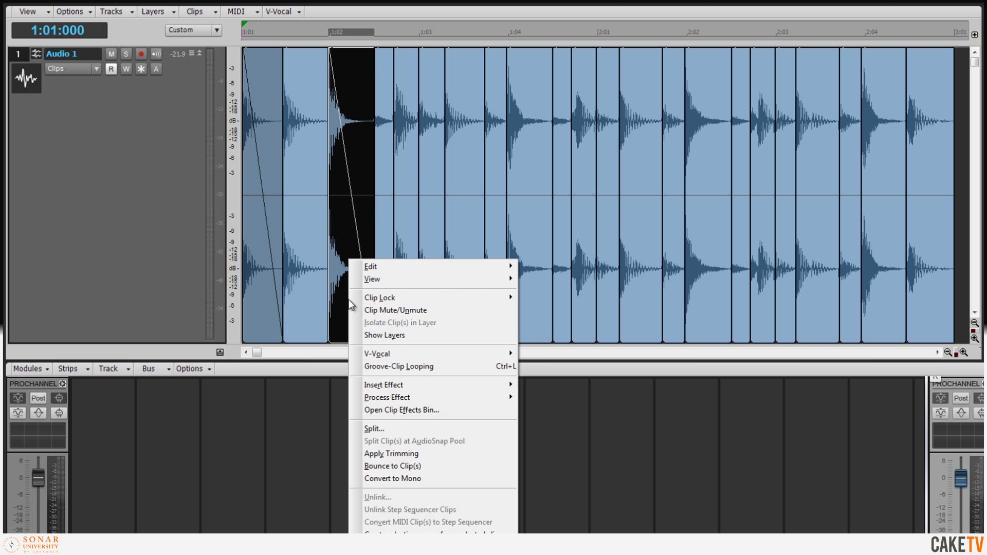
left_click(438, 465)
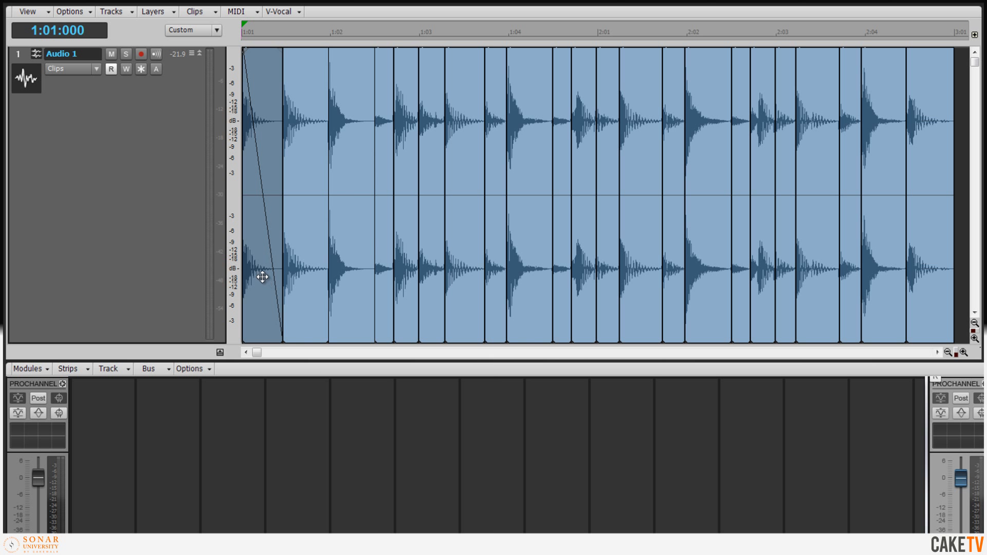
right_click(261, 277)
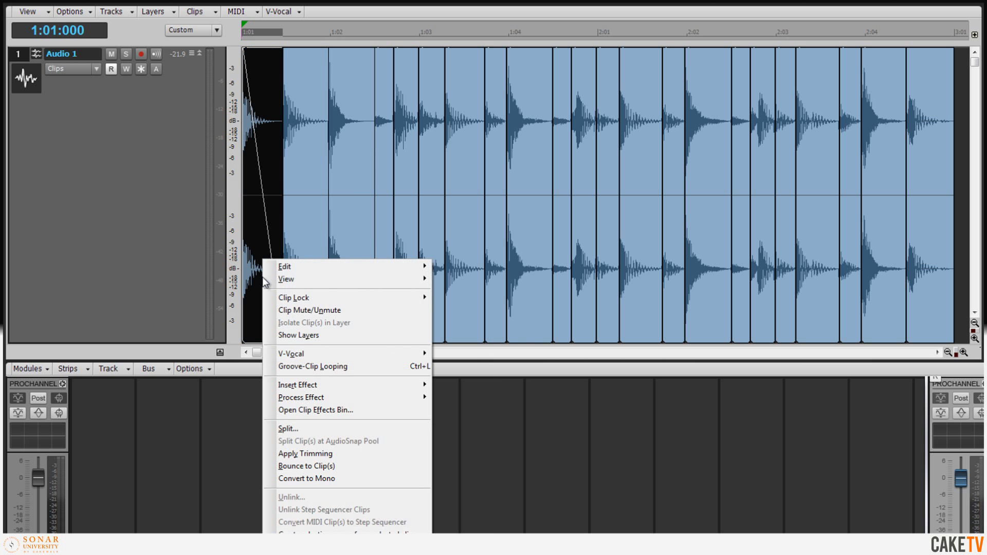
left_click(344, 466)
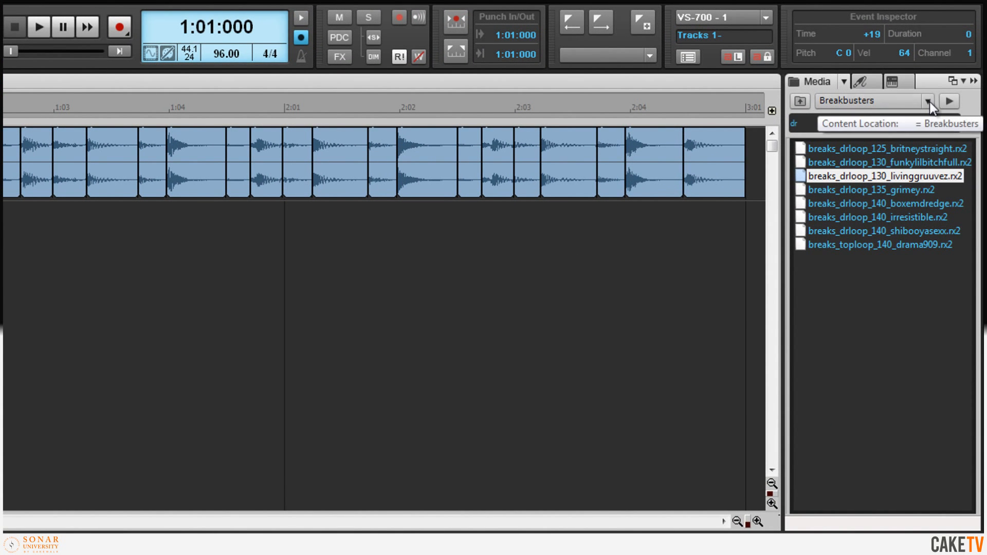
Browse the Track Templates content to the Session Drummer 3 folder within Soft Synth Track Templates
left_click(930, 102)
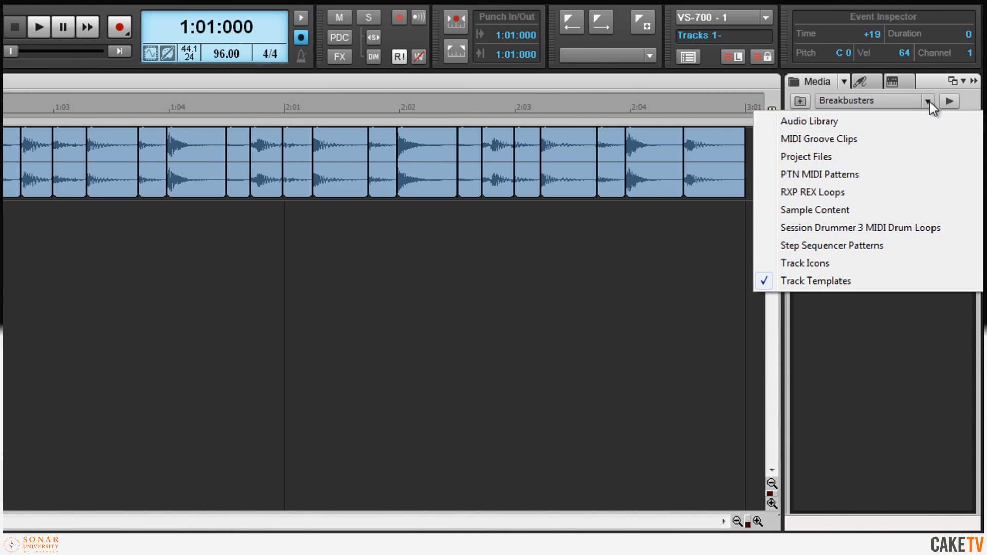
left_click(867, 286)
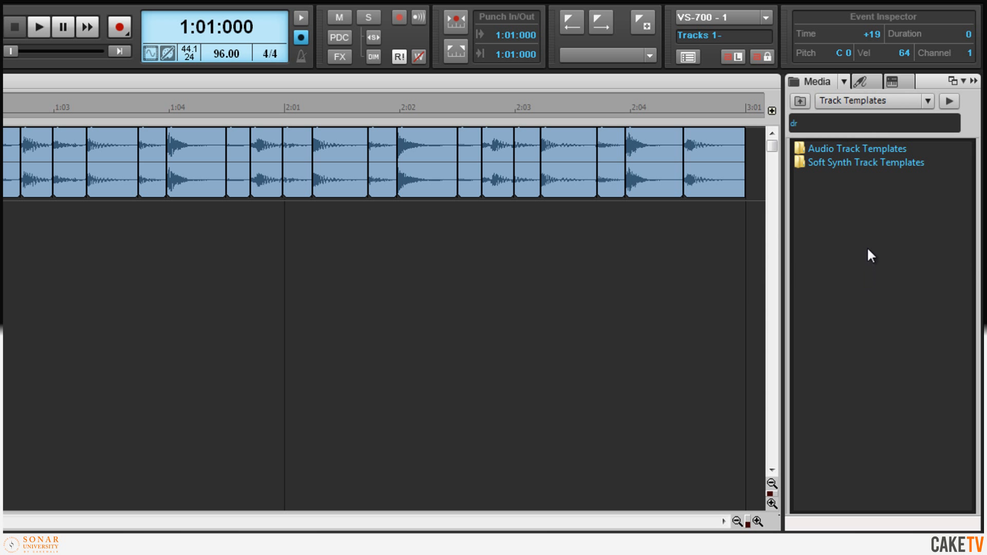
double_click(851, 164)
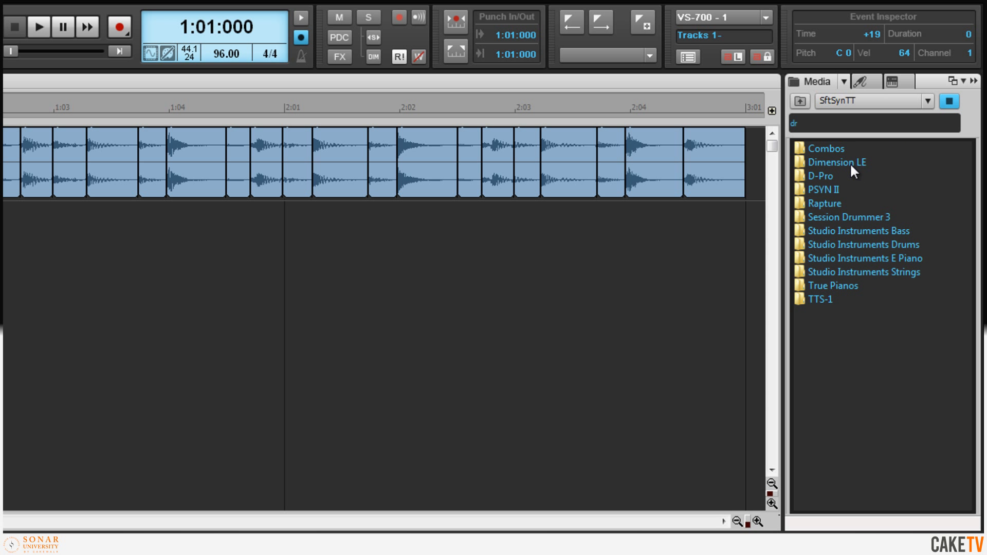
double_click(853, 217)
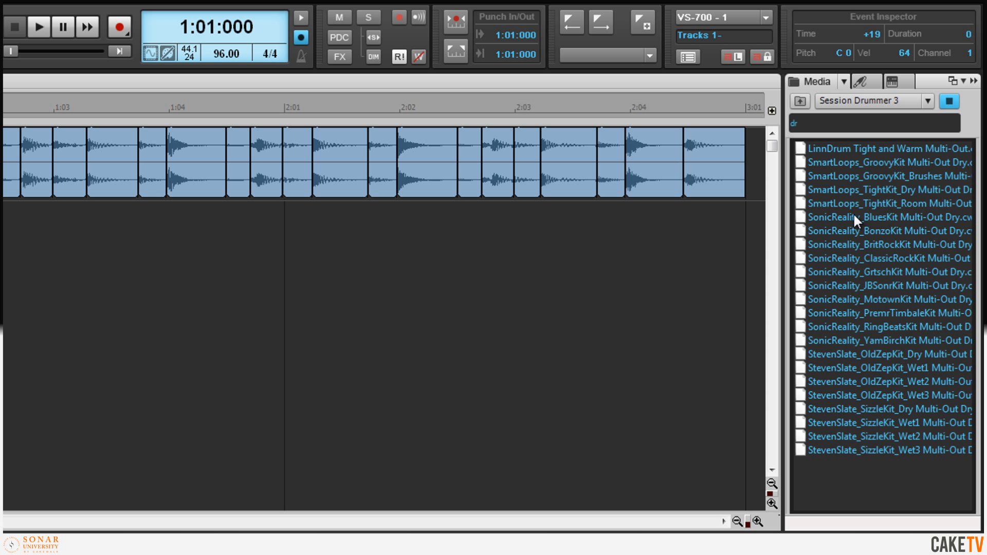
Clear the template search filter and insert the Empty Multi-Out.cwx Session Drummer 3 track template into the project
left_click(821, 126)
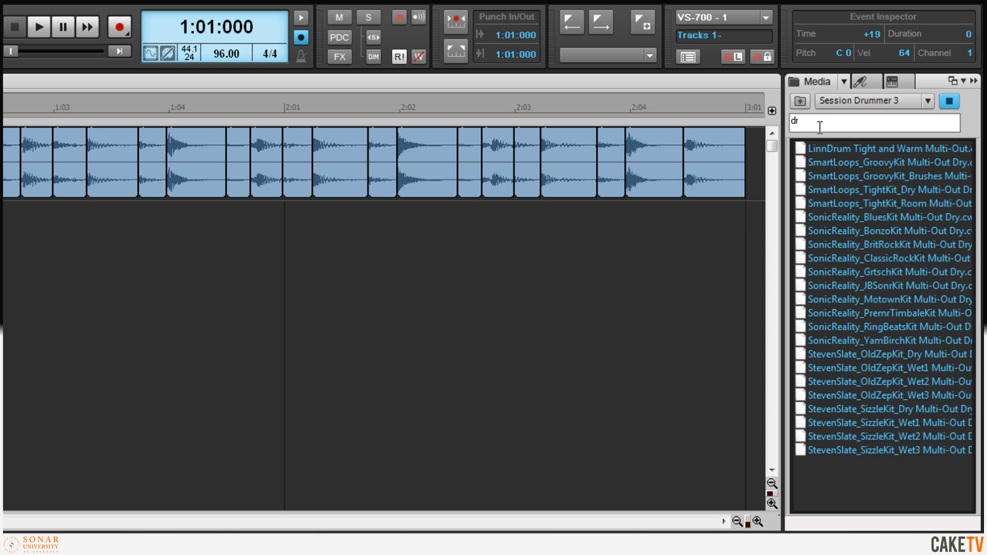
key("BackSpace")
key("BackSpace")
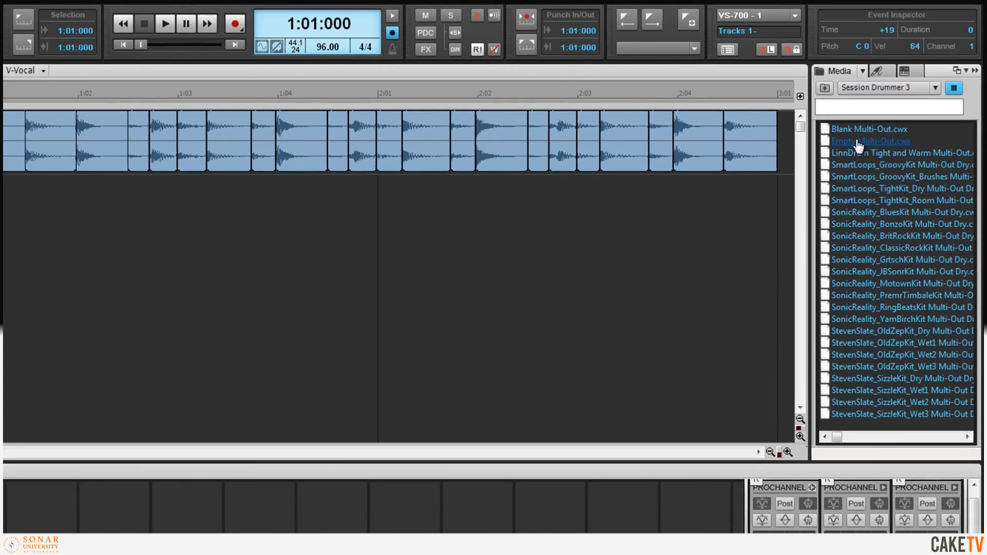
left_click_drag(841, 163, 701, 203)
left_click_drag(816, 122, 335, 180)
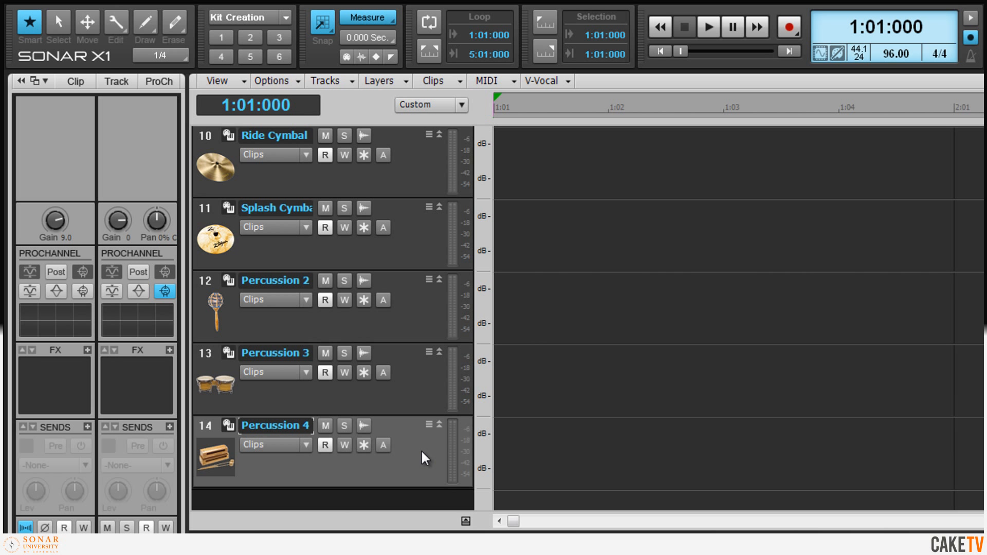
Open the Session Drummer 3 interface from the SD3 MIDI track and show its Mixer page
scroll(421, 449, "up", 4)
scroll(421, 449, "up", 5)
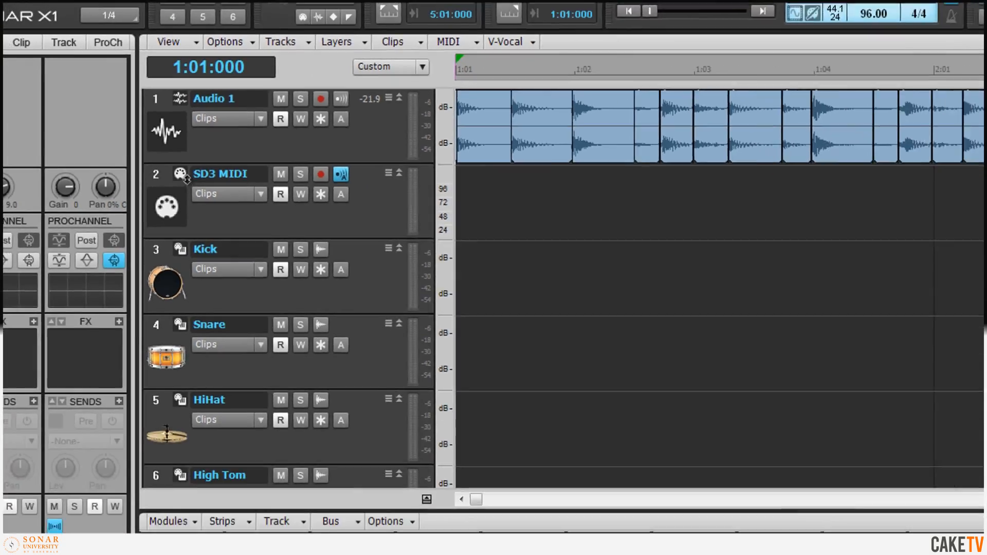
left_click(280, 288)
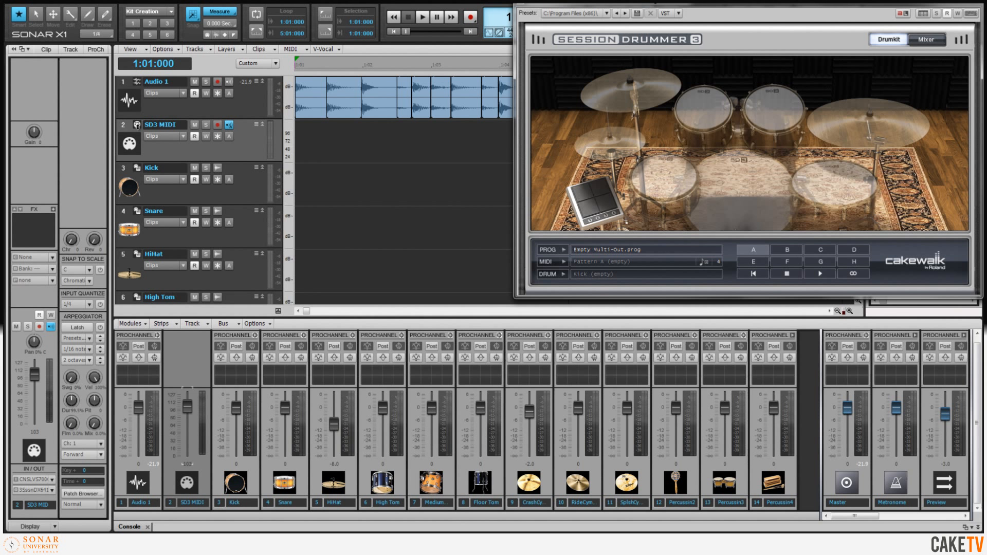
left_click(925, 40)
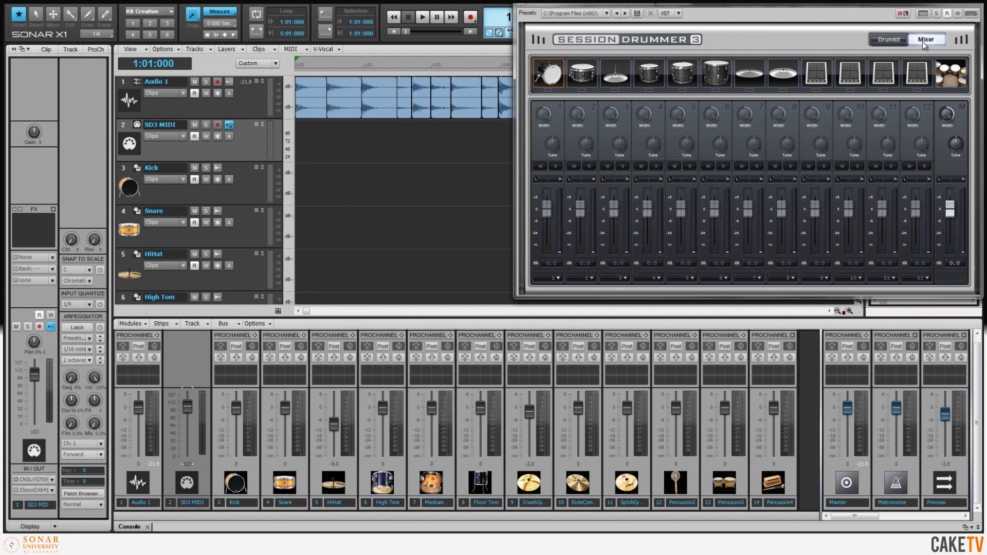
Load the first Audio 1 slice onto Session Drummer 3's kick pad and the third slice onto its snare pad
left_click_drag(311, 105, 552, 79)
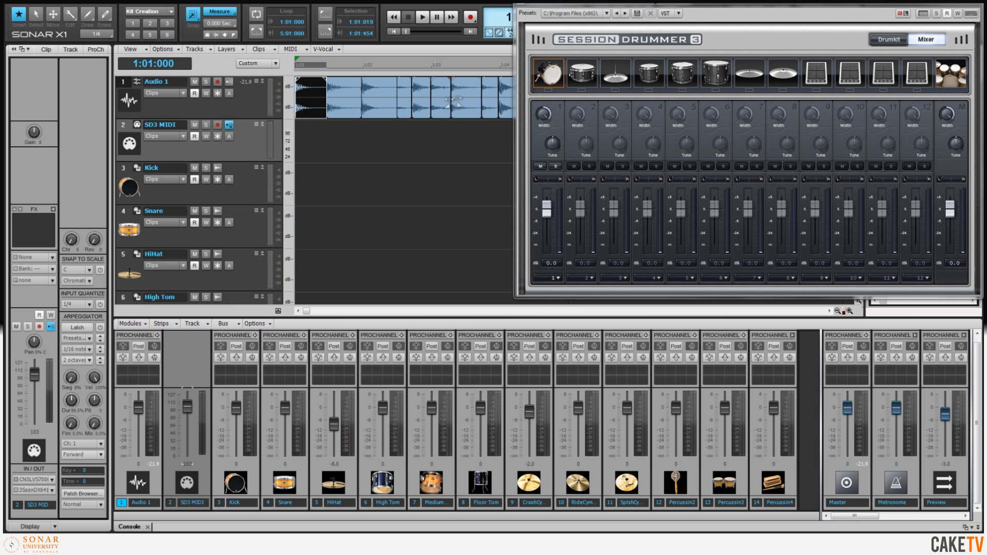
left_click(374, 117)
left_click_drag(375, 118, 584, 82)
left_click(487, 36)
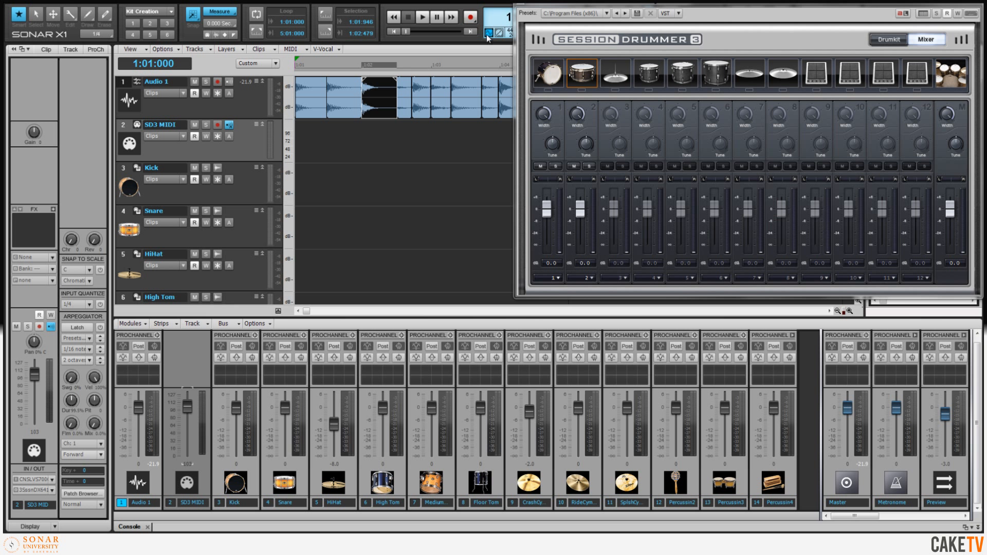
Audition the kick and snare pads in the Session Drummer 3 mixer
left_click(549, 74)
left_click(549, 74)
left_click(582, 76)
left_click(584, 76)
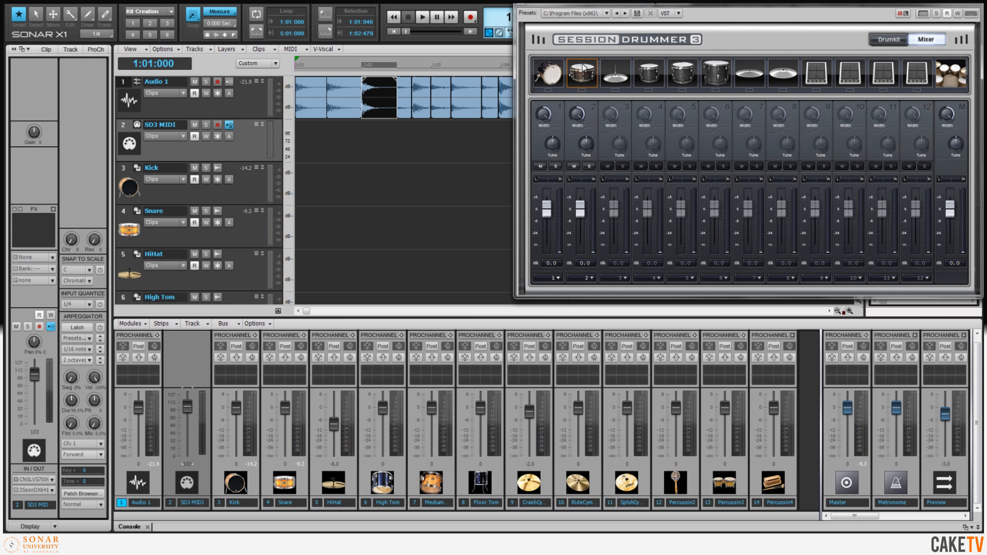
Load SonicReality_RingBeatsKit Hats.sfz from the 3 - Hats folder into the hi-hat pad and audition it
right_click(614, 72)
left_click(624, 76)
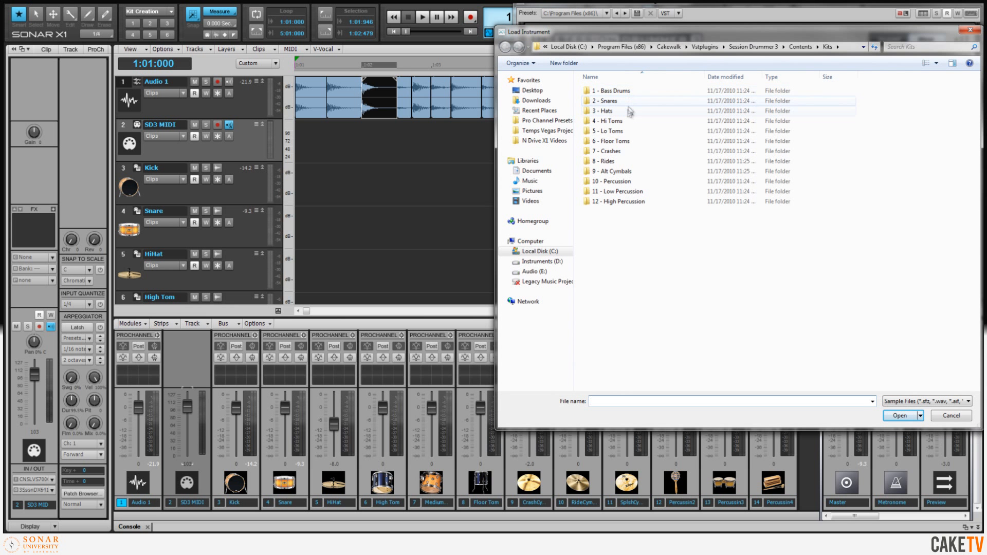
double_click(627, 114)
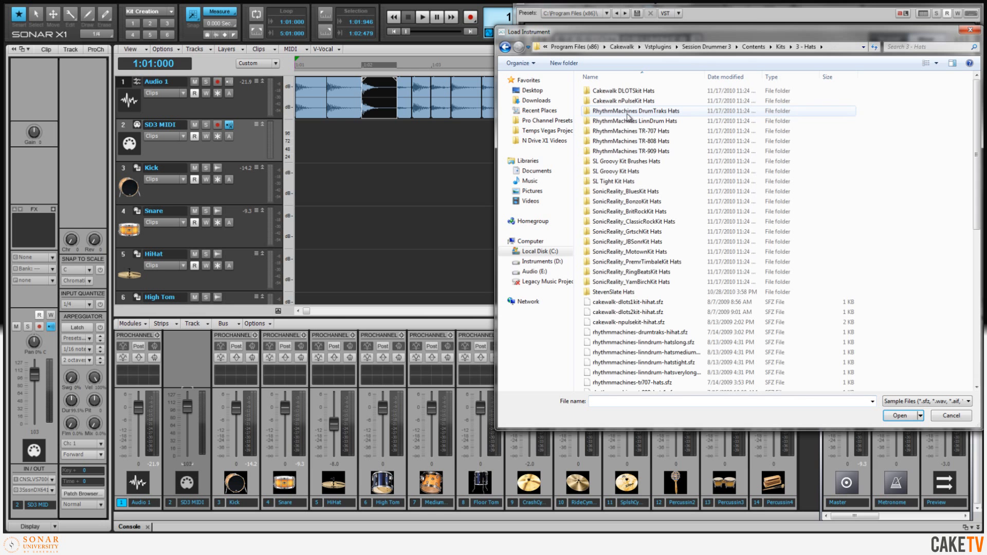
scroll(673, 287, "down", 6)
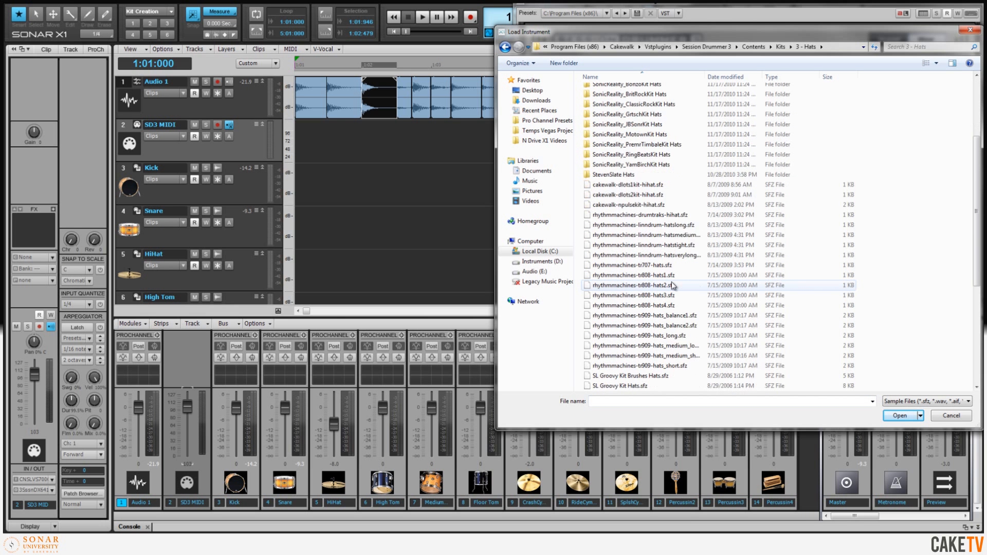
scroll(673, 287, "down", 4)
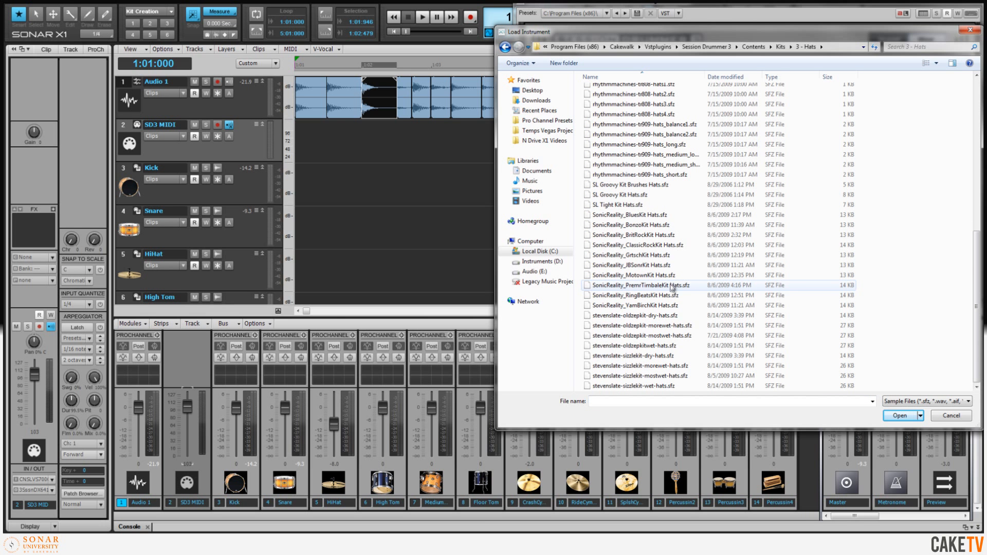
double_click(652, 297)
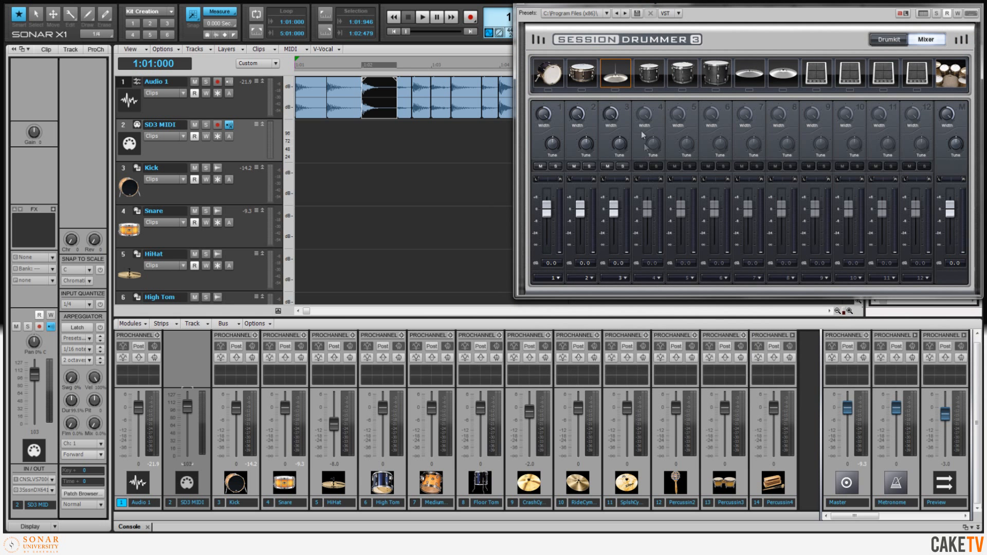
left_click(619, 82)
left_click(620, 75)
left_click(621, 68)
left_click(622, 65)
Load stevenslate-sizzlekit-dry-crashes.sfz from the 7 - Crashes folder into the crash cymbal pad
right_click(753, 73)
left_click(757, 77)
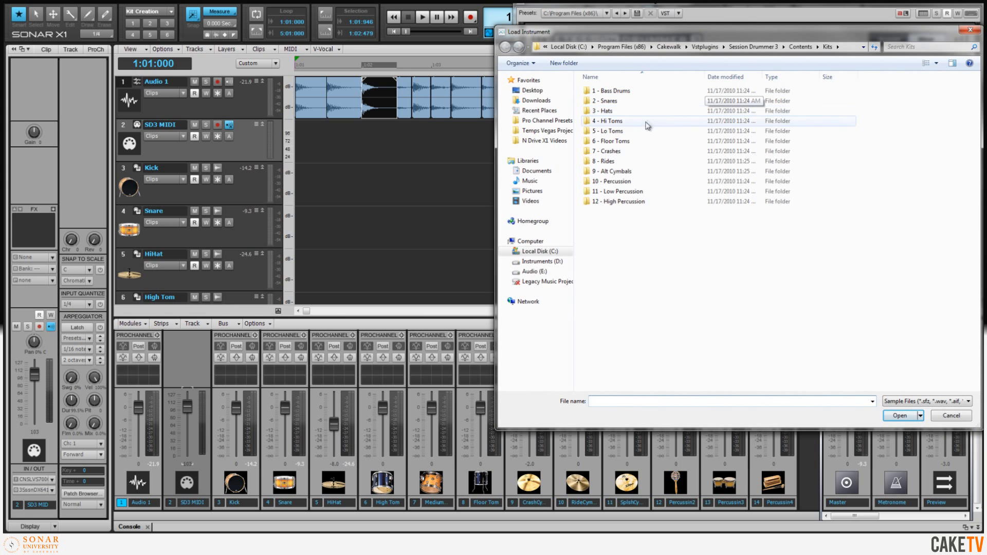
double_click(637, 151)
scroll(669, 252, "down", 4)
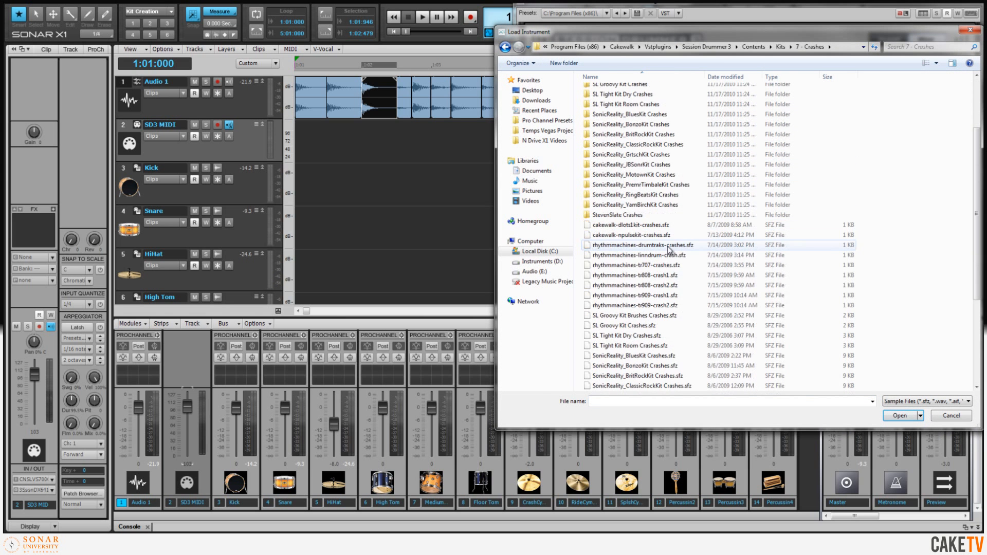
scroll(671, 255, "down", 2)
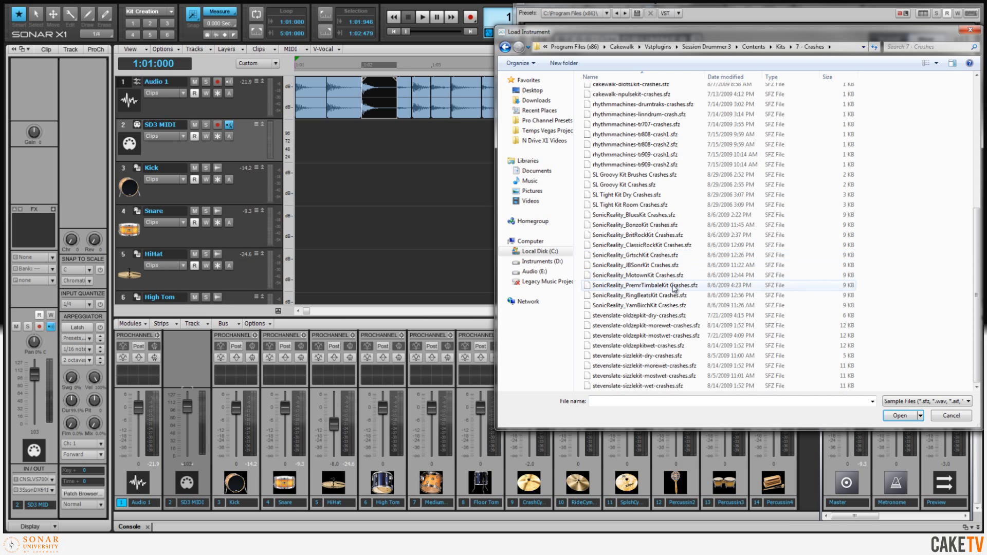
left_click(677, 356)
double_click(677, 356)
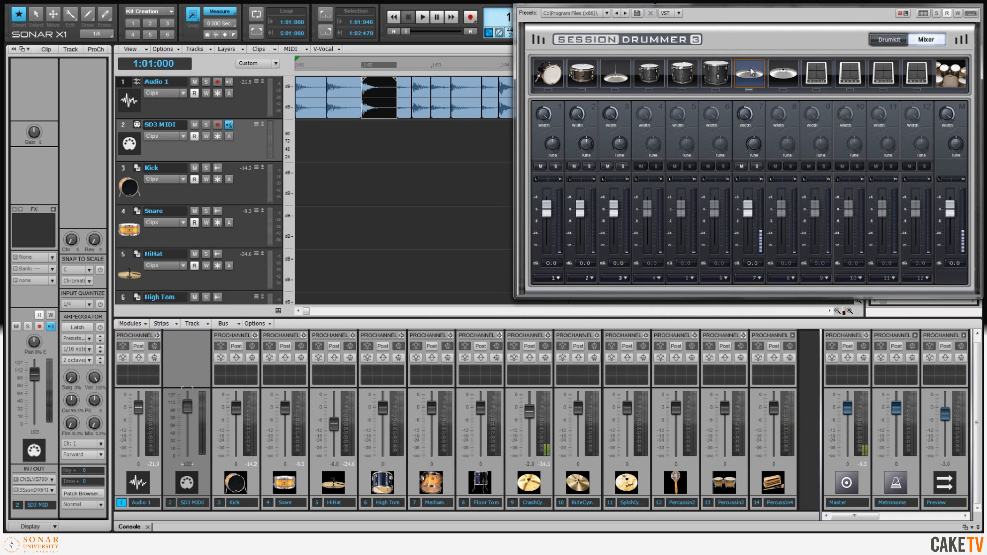
Load SonicReality_BonzoKit Rides.sfz from the 8 - Rides folder into the ride pad and return to the Drumkit page
right_click(779, 72)
left_click(796, 76)
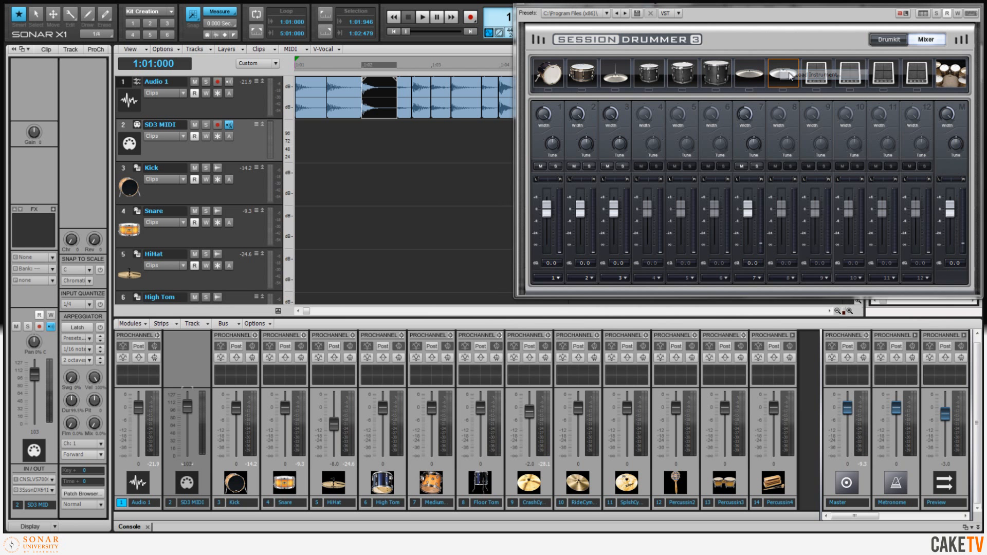
double_click(606, 161)
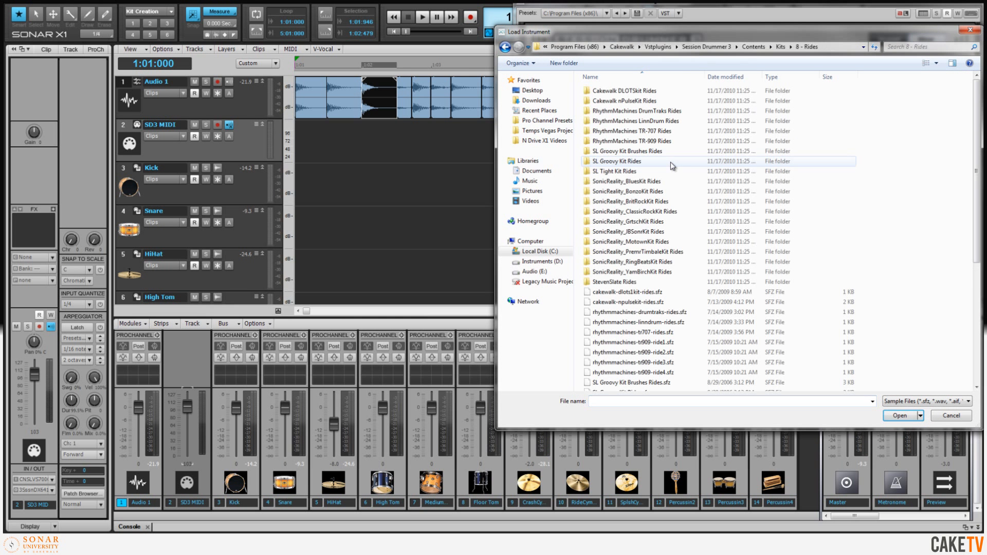
scroll(676, 300, "down", 1)
scroll(675, 301, "down", 3)
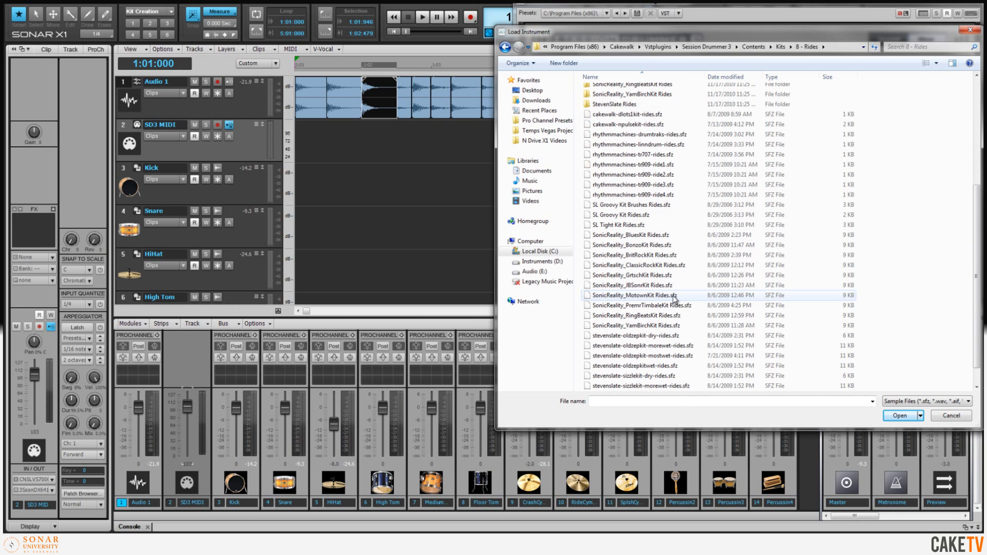
double_click(667, 245)
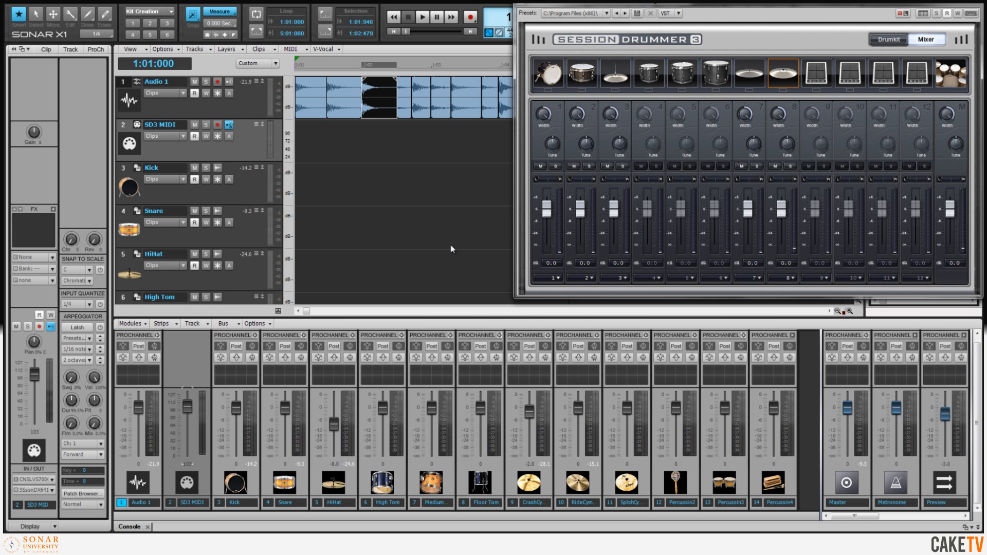
left_click(885, 40)
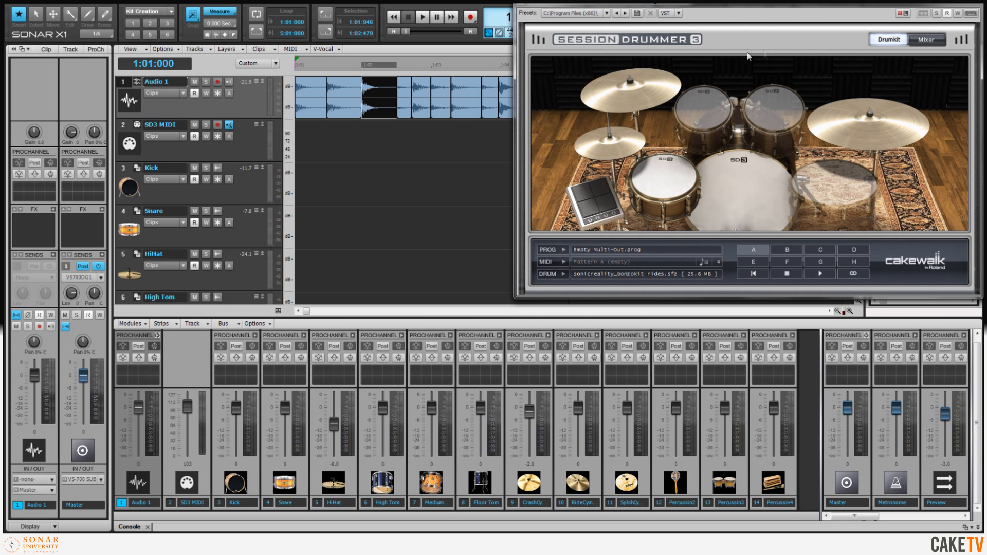
Mute the Audio 1 track and open the Step Sequencer for the SD3 MIDI track in the Pattern Creation screenset
left_click(198, 82)
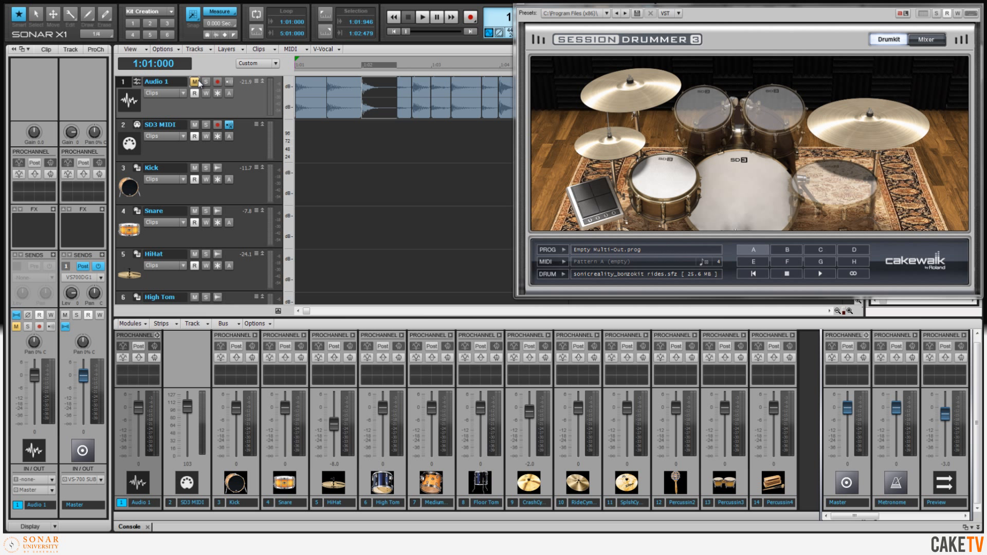
left_click(124, 128)
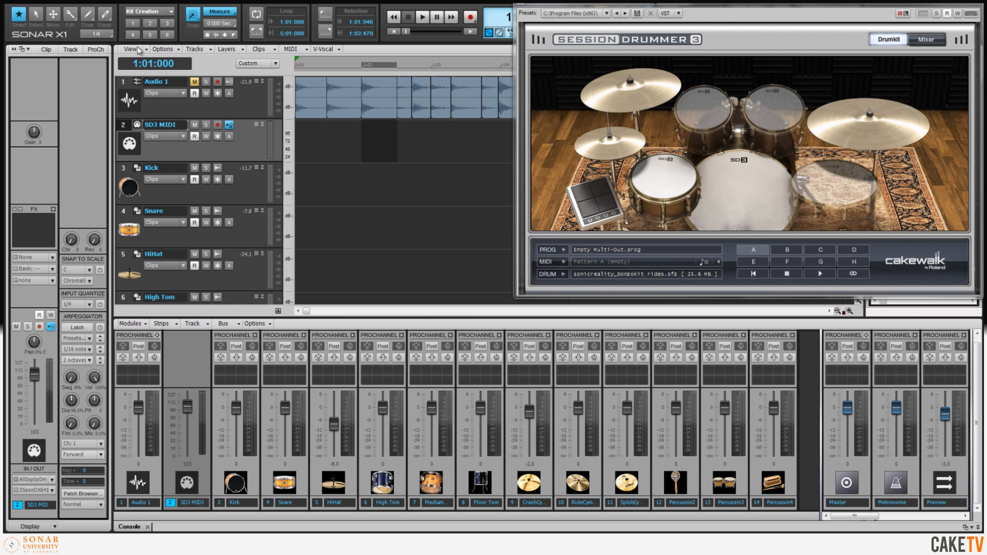
left_click(150, 23)
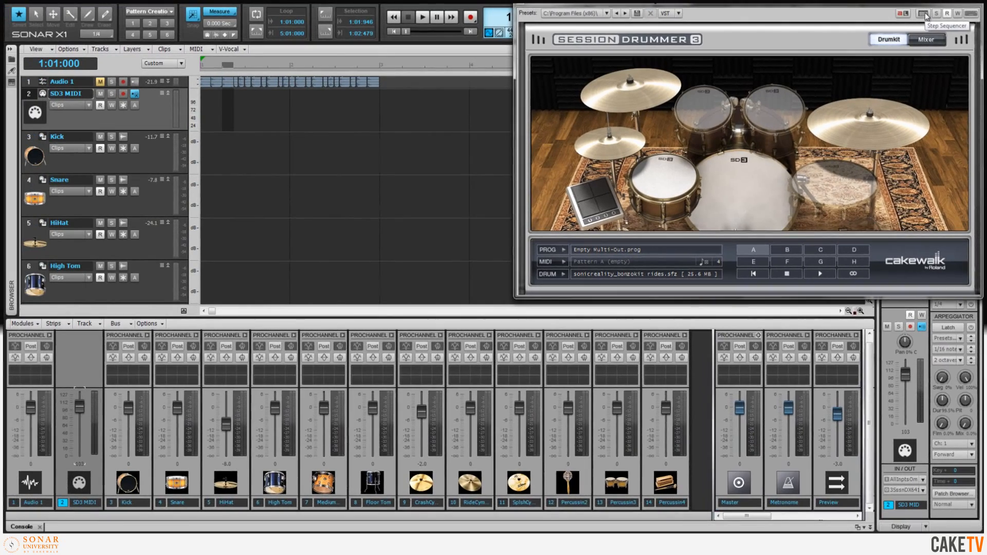
left_click(924, 13)
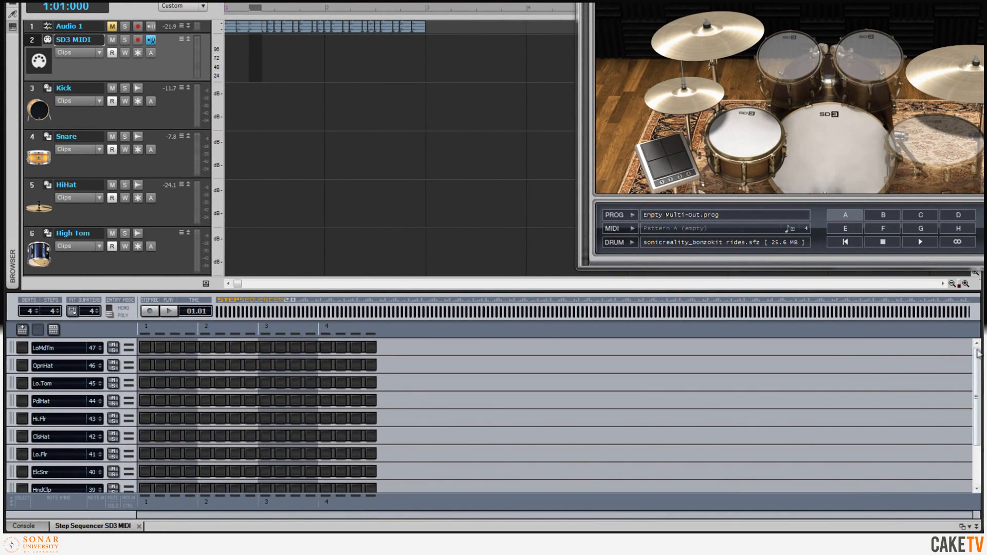
Audition the SidStk, ClsHat, Lo.Flr, HndClp, Snare and BassDr rows of the Step Sequencer
left_click_drag(978, 360, 973, 413)
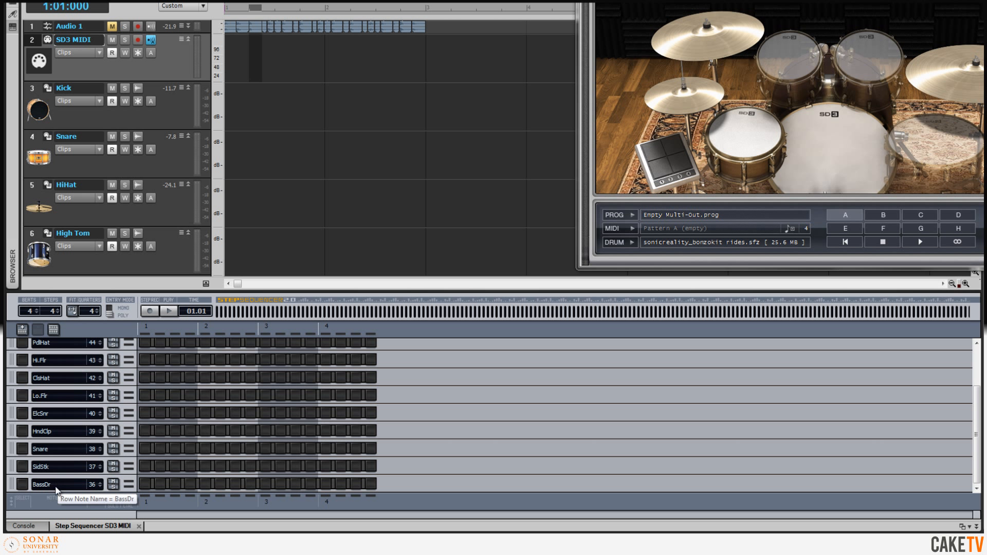
left_click(57, 468)
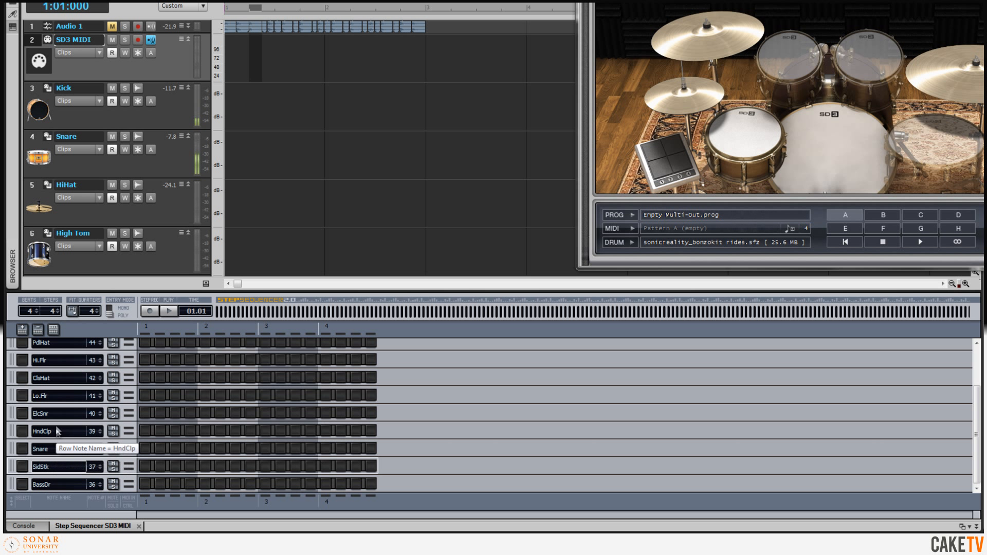
left_click(51, 379)
left_click(50, 397)
left_click(49, 431)
left_click(56, 450)
left_click(67, 486)
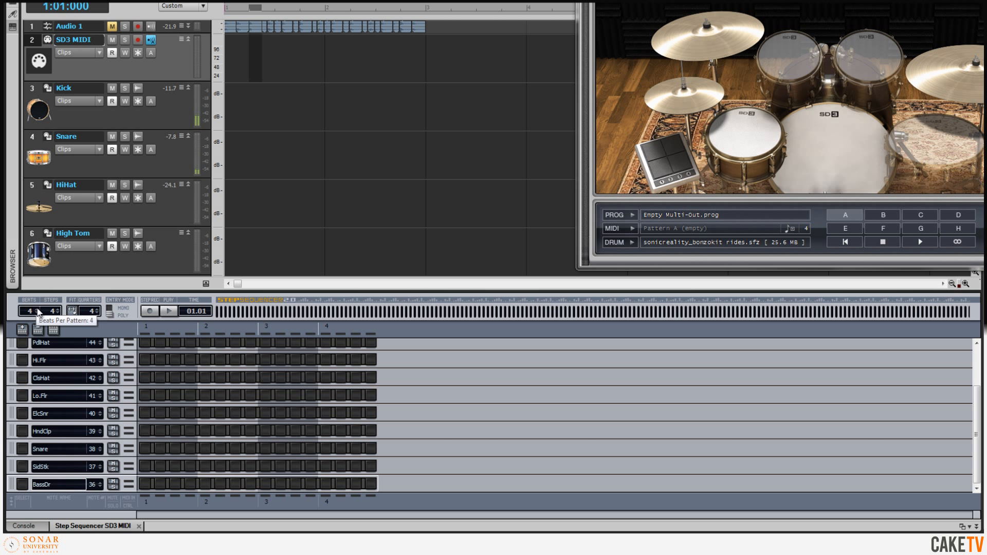
Set the step sequencer pattern length to 8 beats
left_click(38, 310)
left_click(38, 311)
left_click(38, 311)
left_click(38, 311)
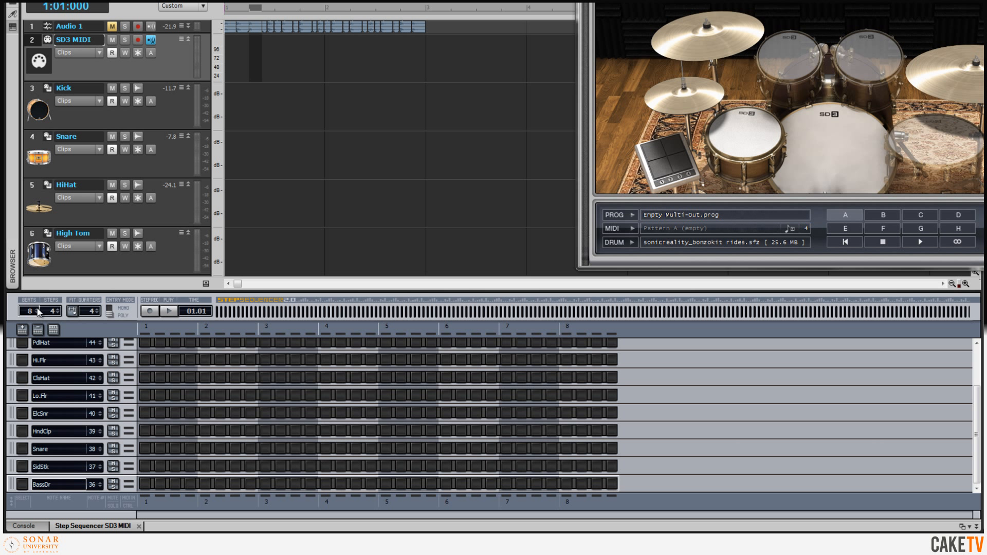
Try 5, 6 and 7 steps per beat in the pattern, and return the setting to 4
left_click(60, 309)
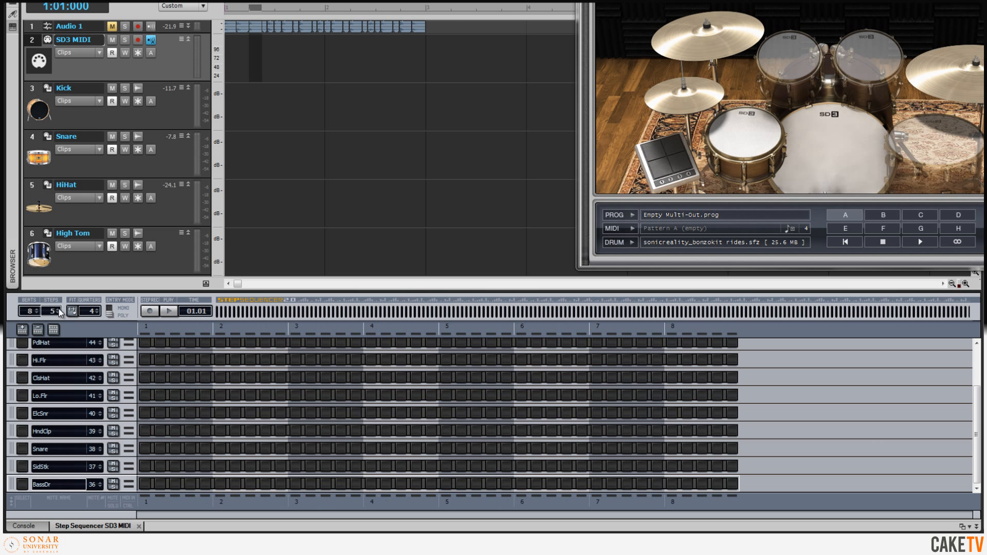
left_click(60, 309)
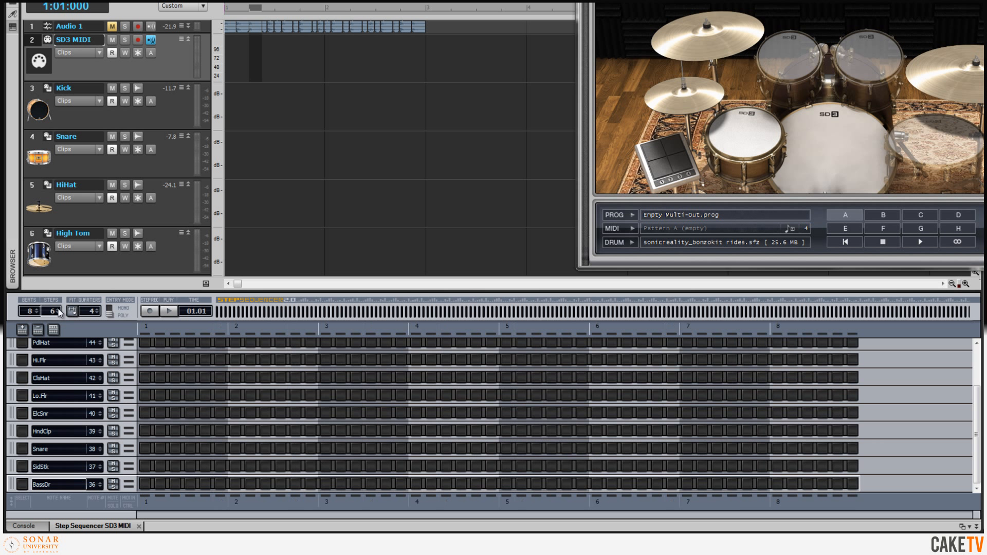
left_click(60, 309)
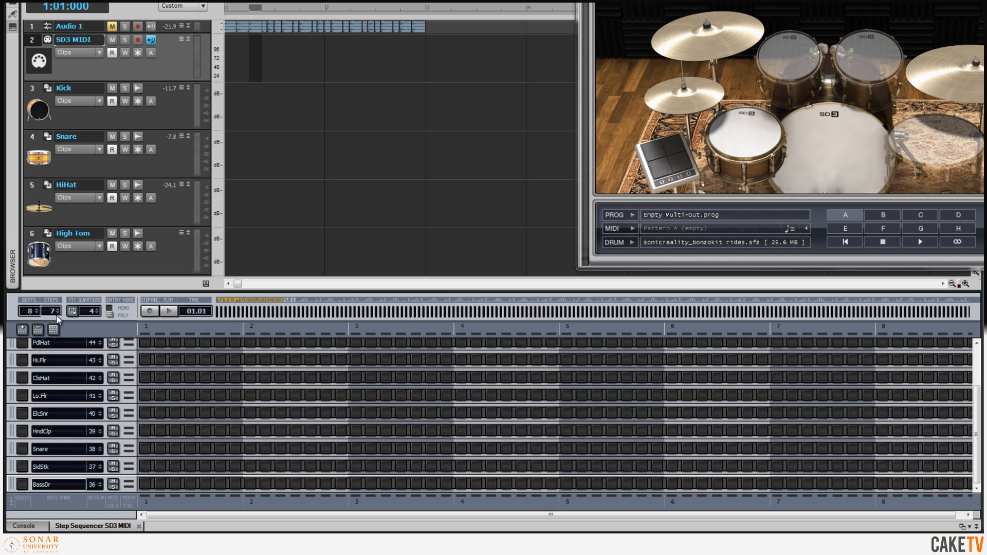
left_click(57, 313)
left_click(57, 314)
left_click(57, 314)
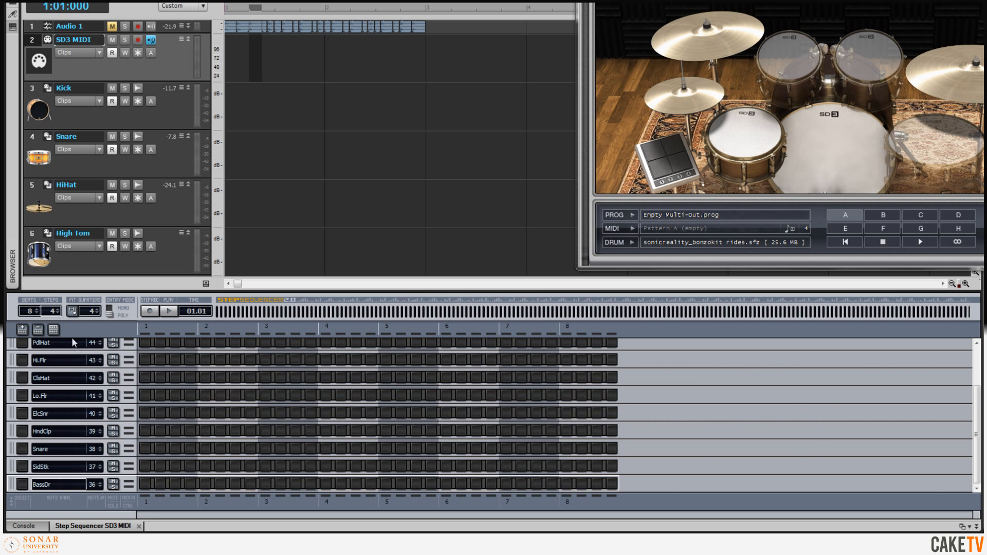
Fill every 2nd step of the ClsHat row and start looped playback of the pattern
right_click(56, 379)
mouse_move(122, 446)
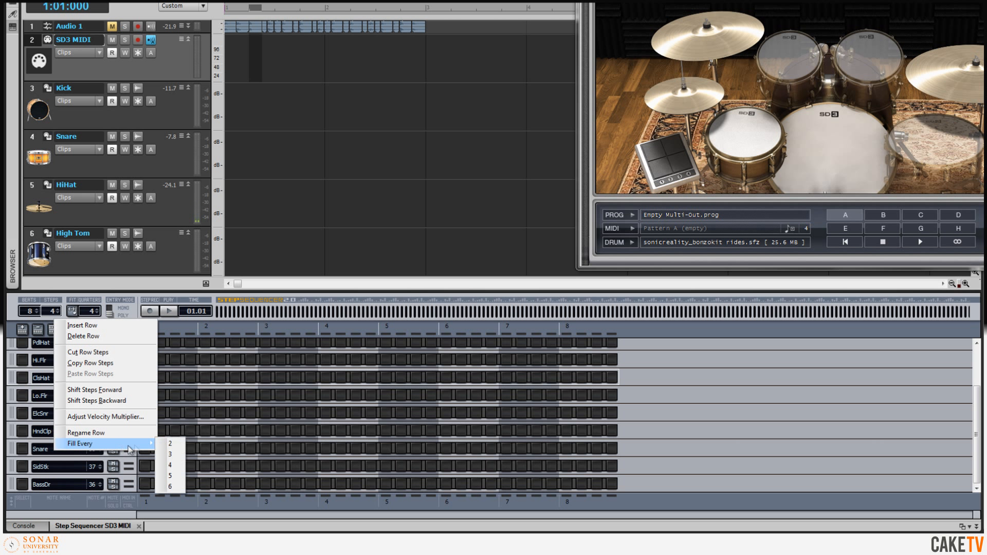
left_click(170, 445)
left_click(170, 310)
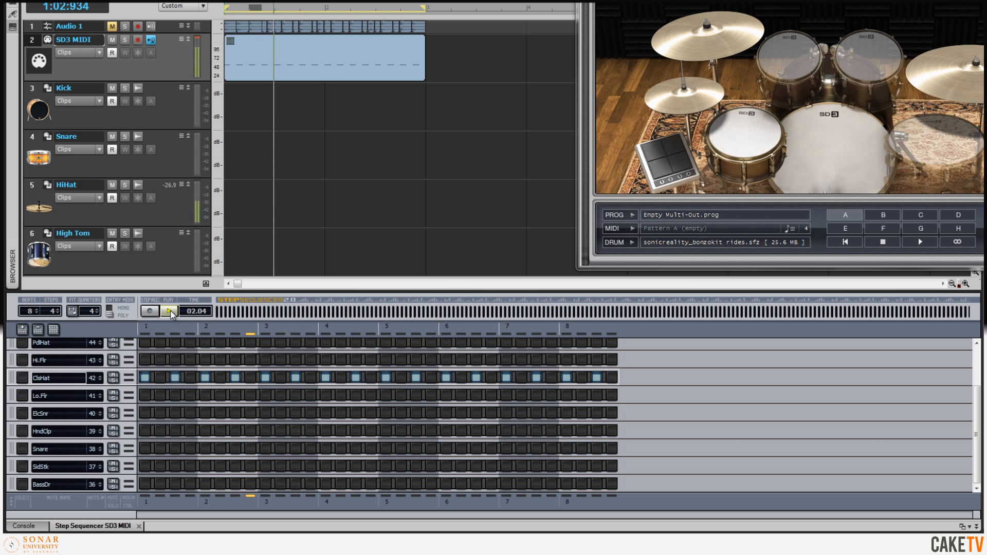
Add Snare hits on the first step of beats 2, 4, 6 and 8
left_click(205, 448)
left_click(325, 448)
left_click(446, 448)
left_click(566, 448)
Add BassDr hits on steps 1 and 4 of beats 1 and 5, and steps 1 and 3 of beats 3 and 7
left_click(145, 484)
left_click(189, 484)
left_click(265, 484)
left_click(296, 484)
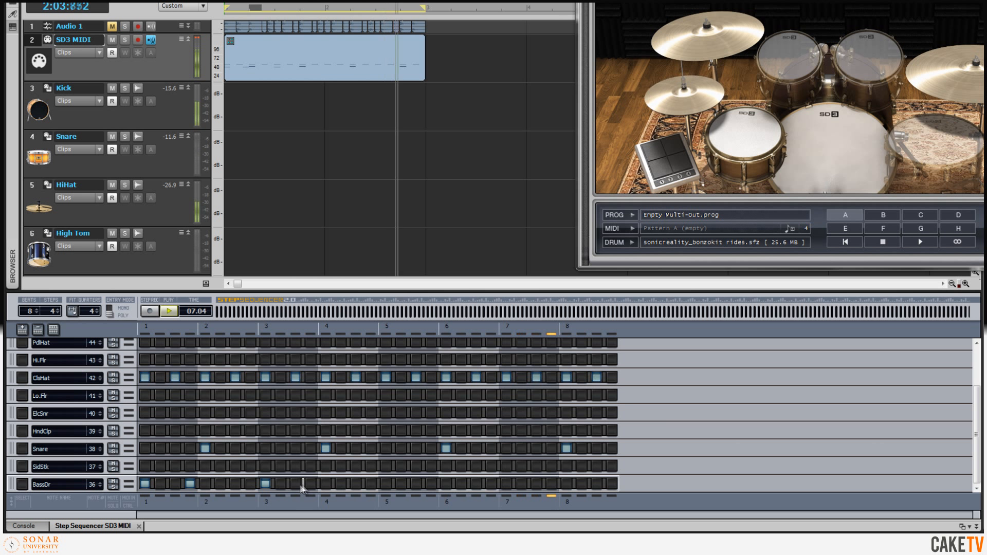
left_click(386, 484)
left_click(431, 484)
left_click(507, 484)
left_click(536, 484)
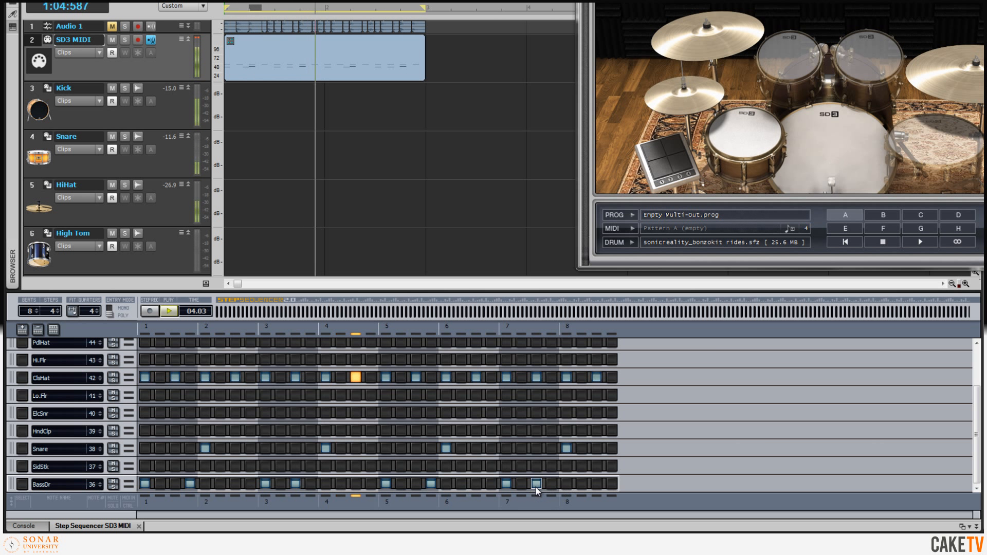
Lower the velocities of the offbeat ClsHat hits in all eight beats to about 65
left_click(22, 378)
left_click(129, 378)
left_click(175, 420)
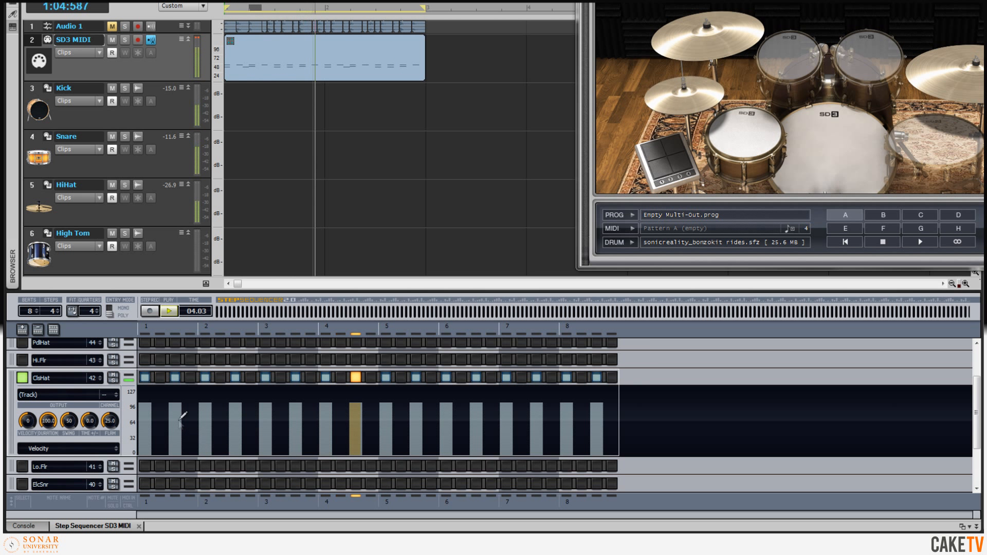
left_click(235, 421)
left_click(356, 422)
left_click(416, 422)
left_click(476, 423)
left_click(536, 423)
left_click(597, 425)
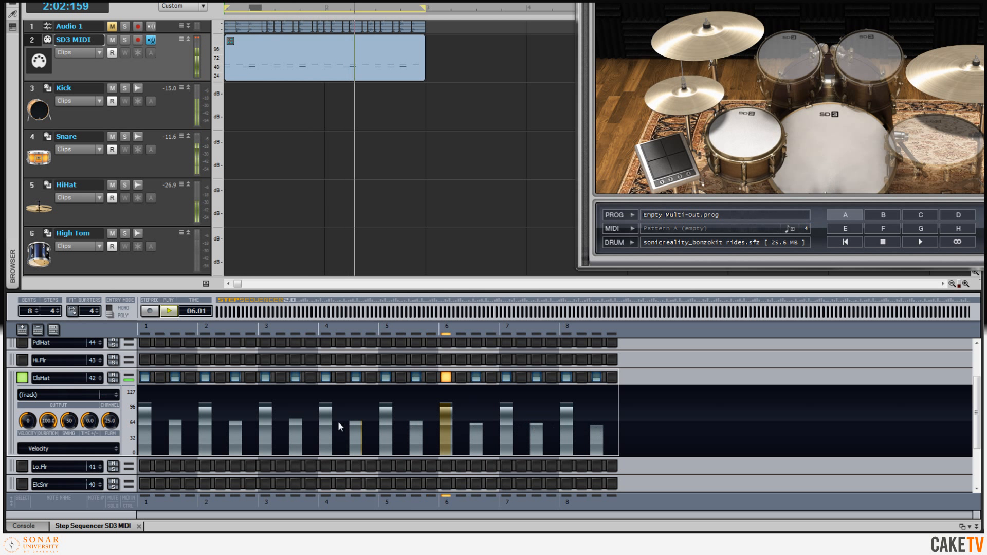
left_click(23, 377)
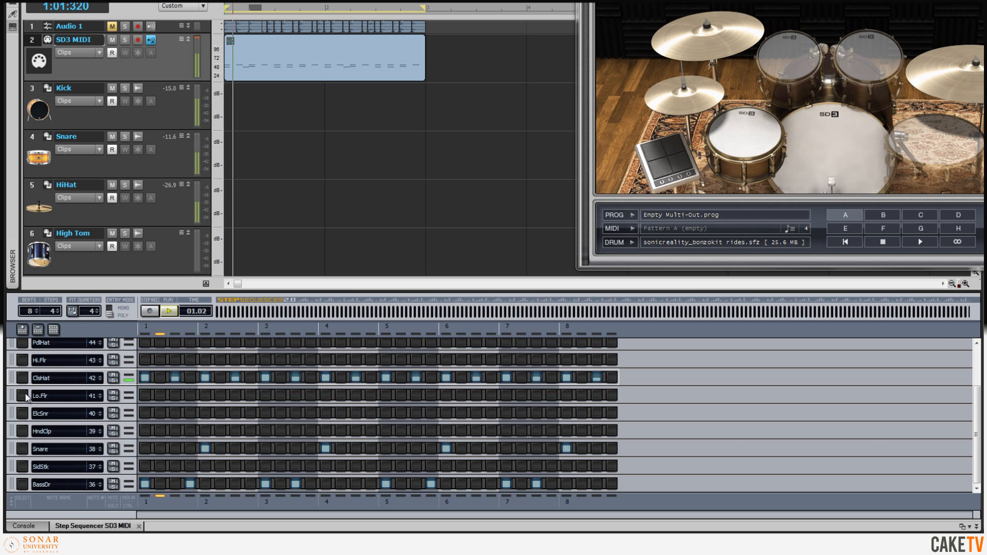
Set the swing of the BassDr row to 62
left_click(22, 484)
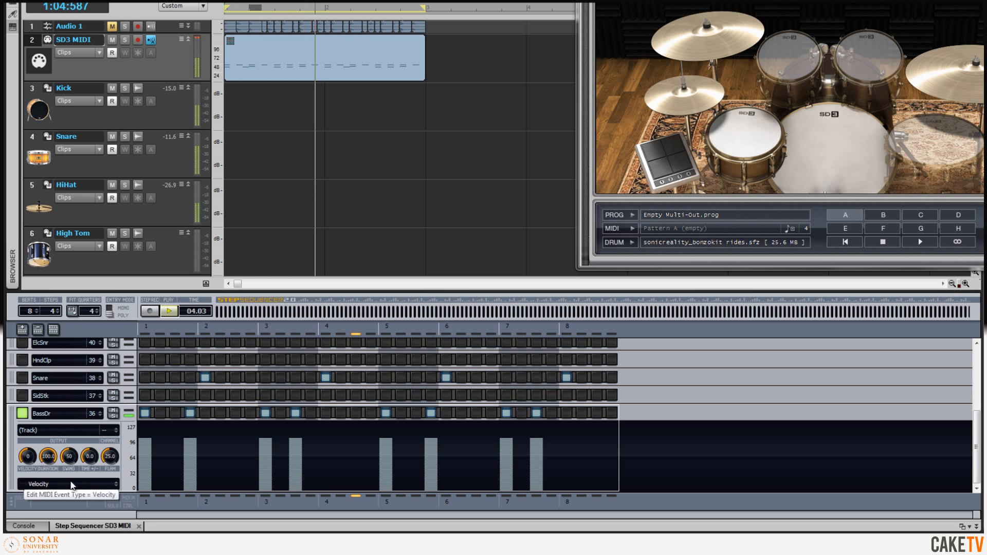
left_click_drag(71, 461, 73, 458)
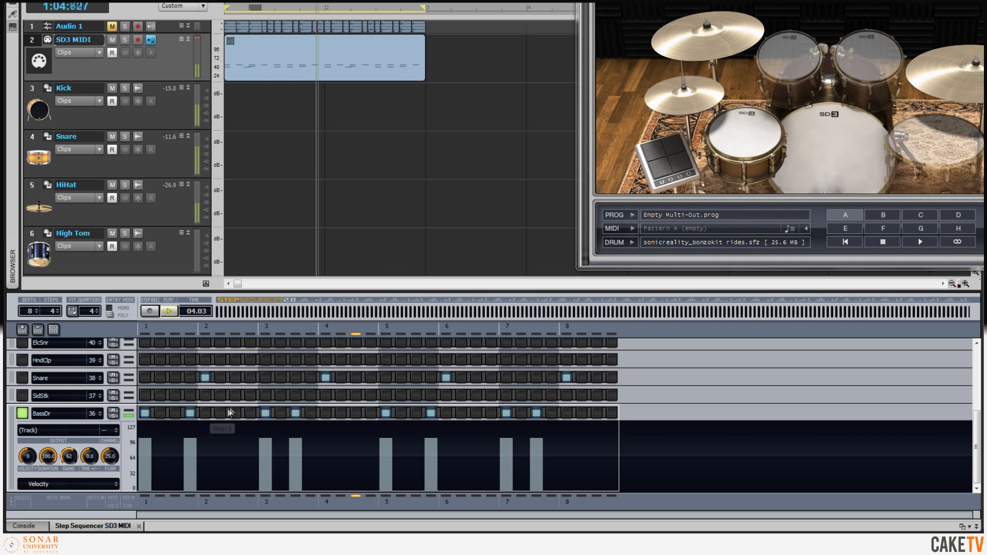
Add Snare ghost hits on step 4 of beats 2, 4 and 6, with velocities of about 48
left_click(250, 377)
left_click(371, 378)
left_click(491, 377)
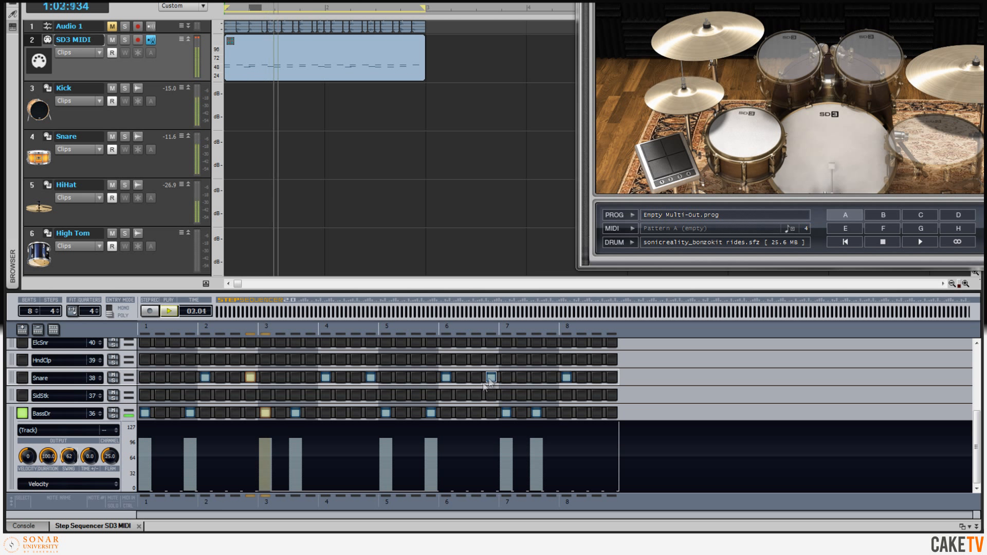
left_click(21, 379)
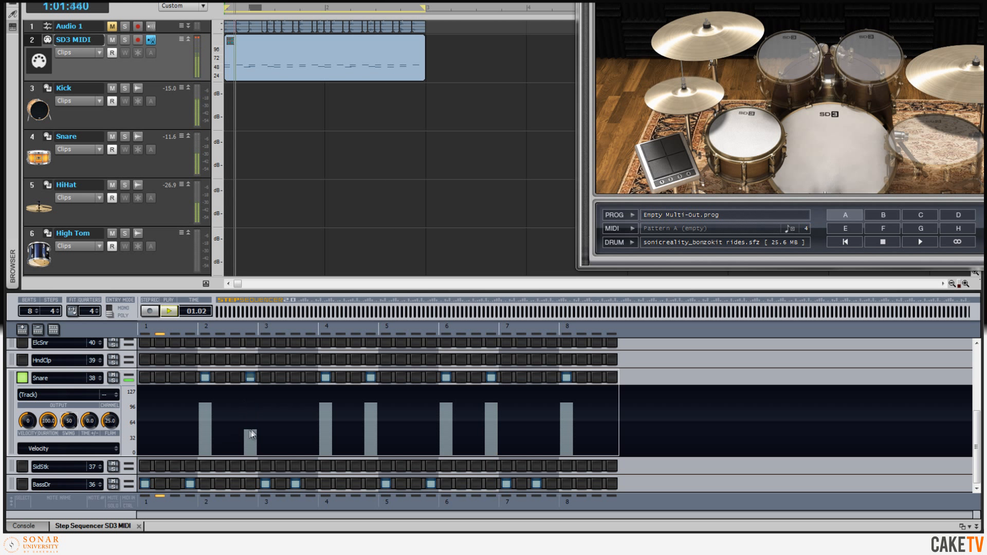
left_click(371, 431)
left_click(491, 432)
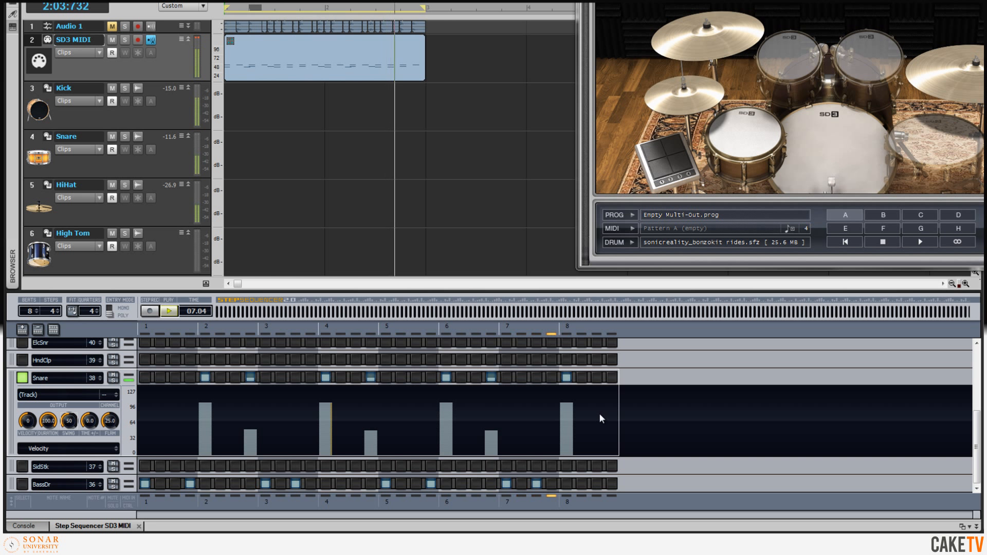
Add Snare hits on steps 3 and 4 of beat 8 and turn both into flams
left_click(596, 378)
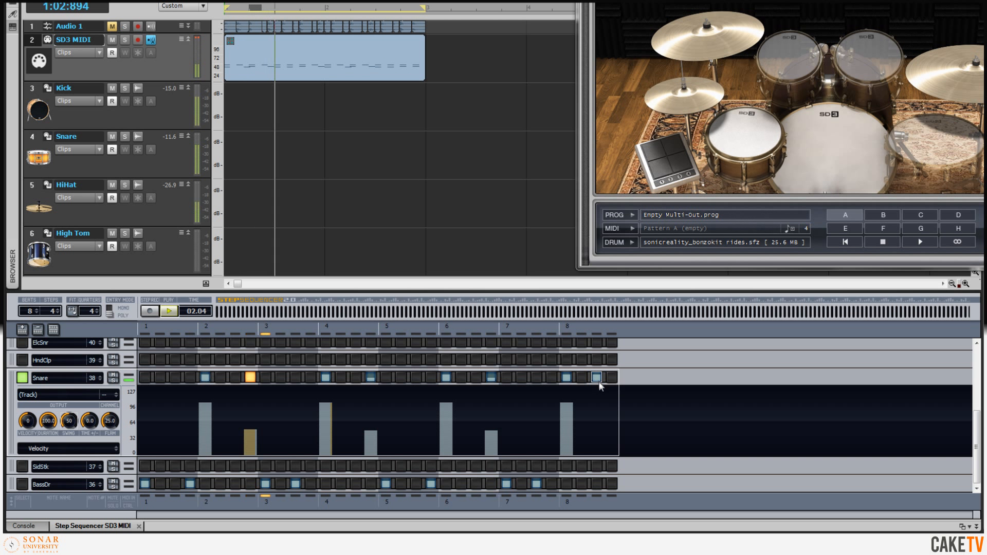
left_click(612, 378)
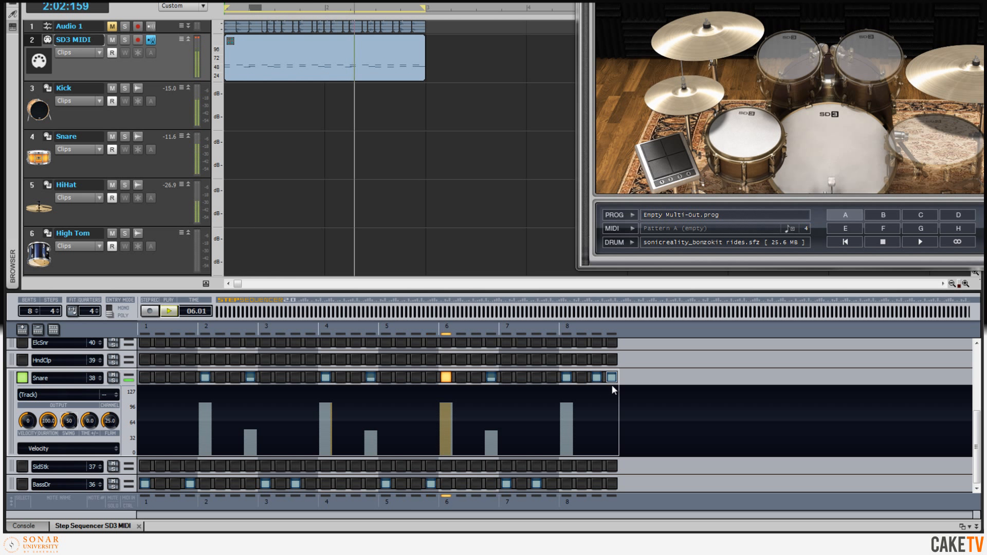
left_click(596, 381)
left_click(611, 381)
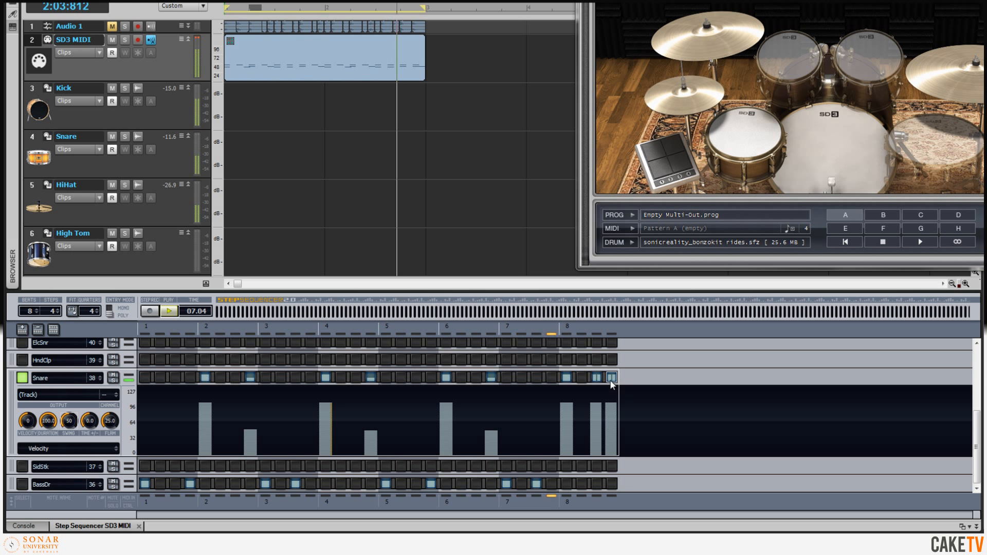
Set the Snare row's flam to 42.7 and lower the two flam hits' velocities to about 70 and 48
left_click_drag(110, 421, 109, 425)
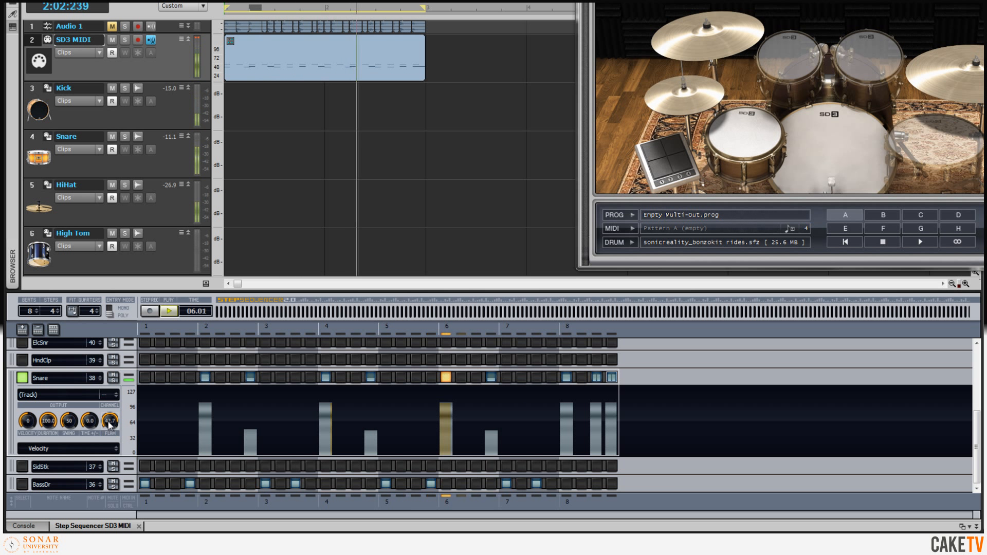
left_click(596, 421)
left_click(610, 433)
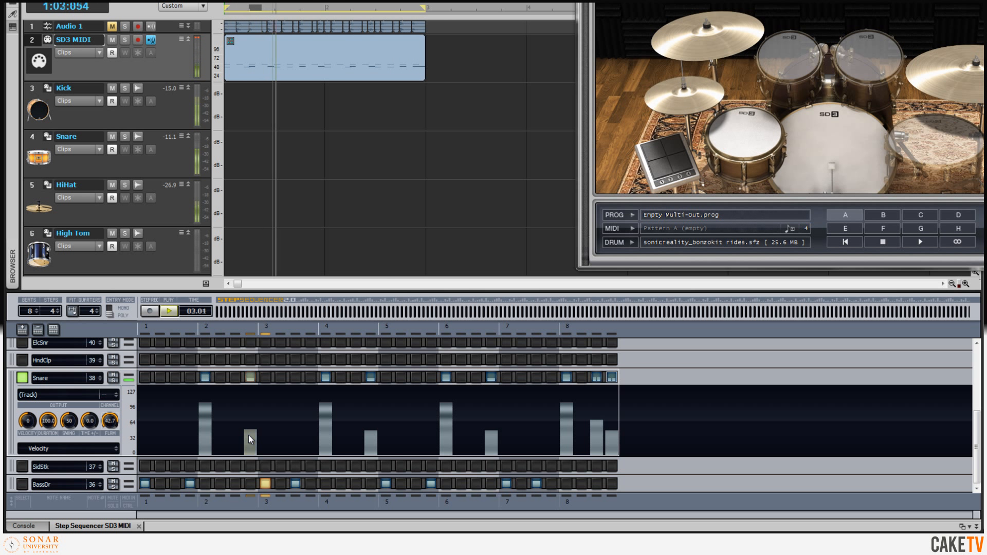
Give the Snare ghost hits in beats 2, 4 and 6 a time offset of about 35, and stop playback
left_click(88, 453)
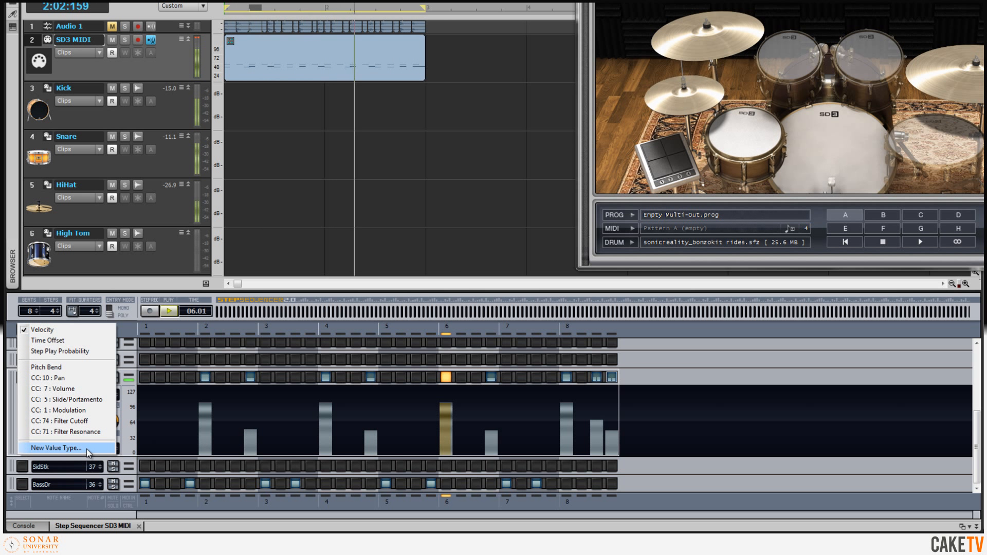
left_click(75, 341)
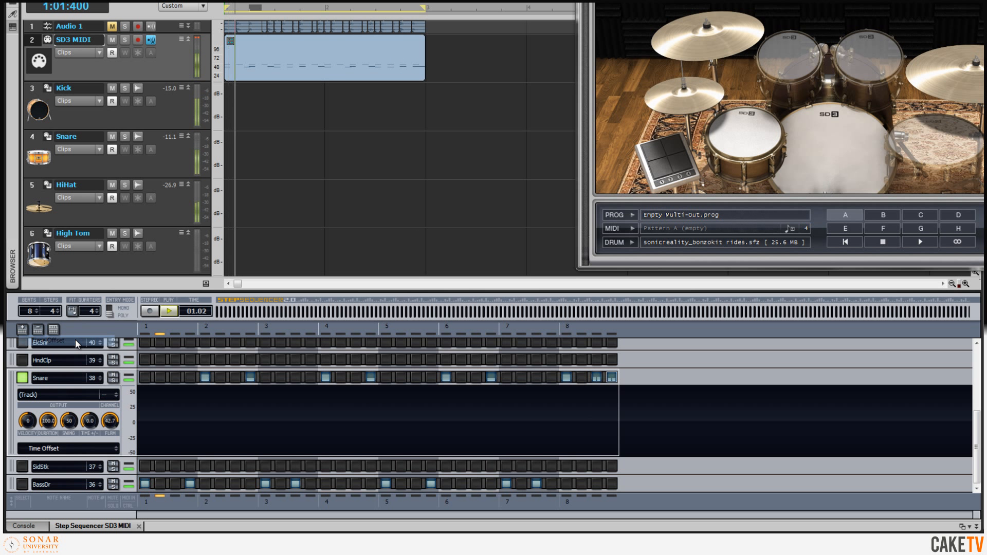
left_click(371, 401)
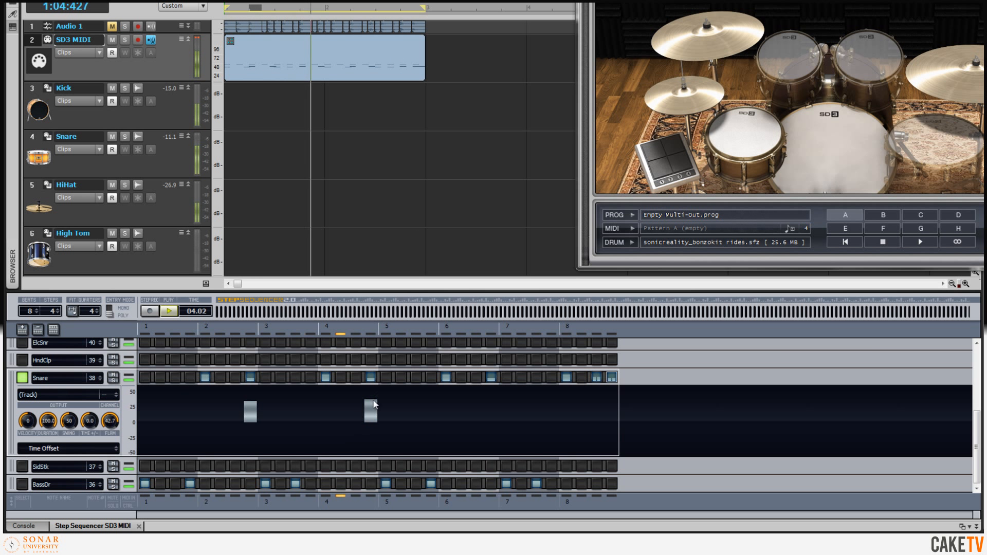
left_click(494, 400)
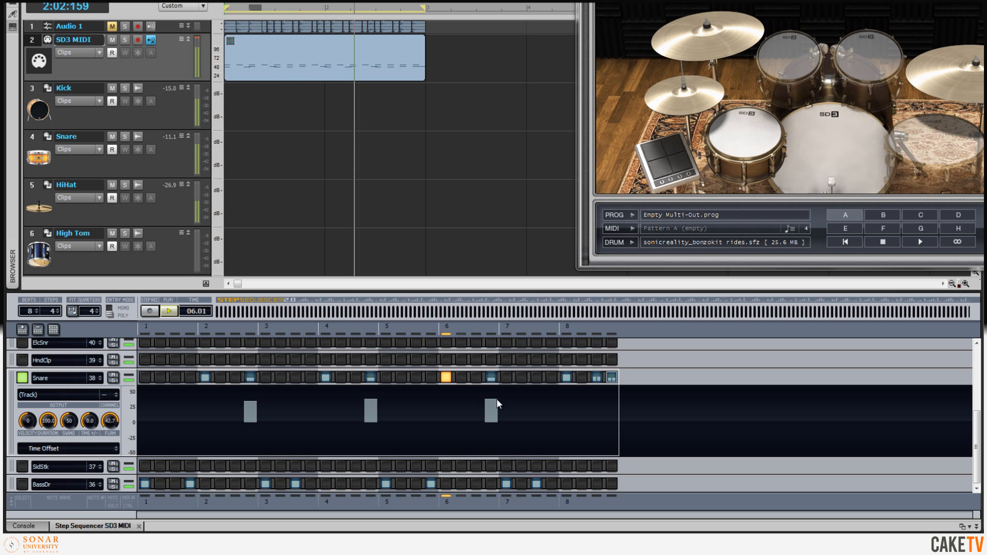
left_click(170, 311)
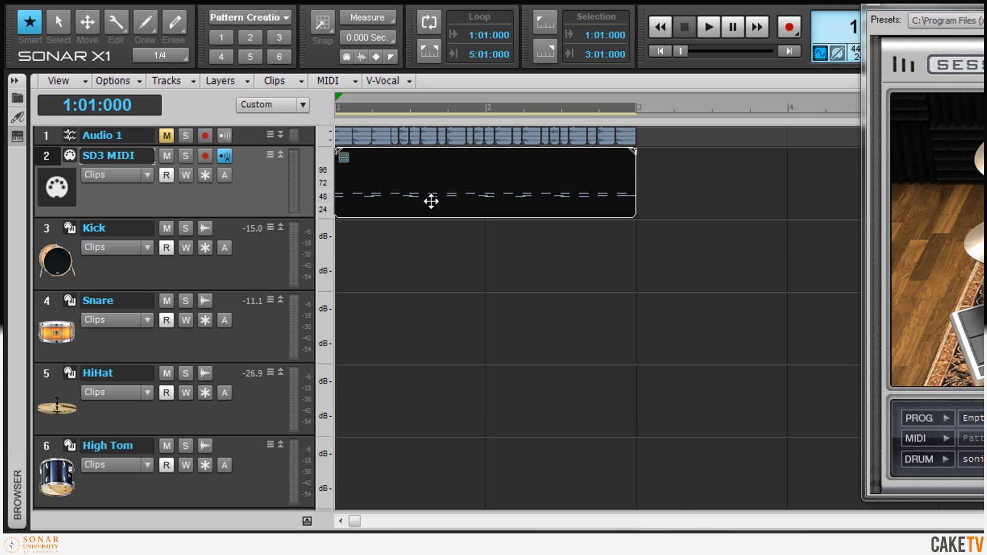
In the Pattern Arrangement screenset, copy the SD3 MIDI step sequencer clip to measure 3 and unlink the copy
left_click(279, 37)
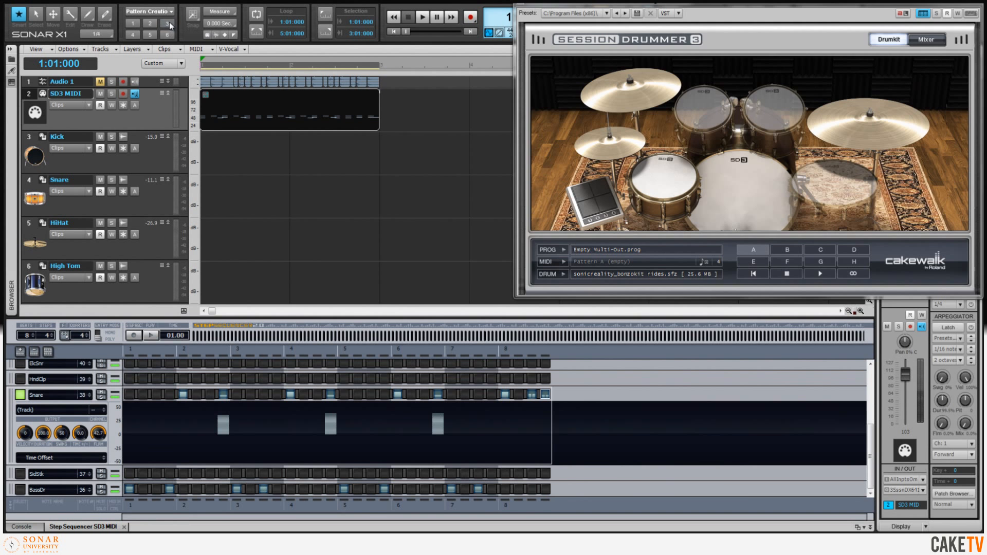
left_click(167, 24)
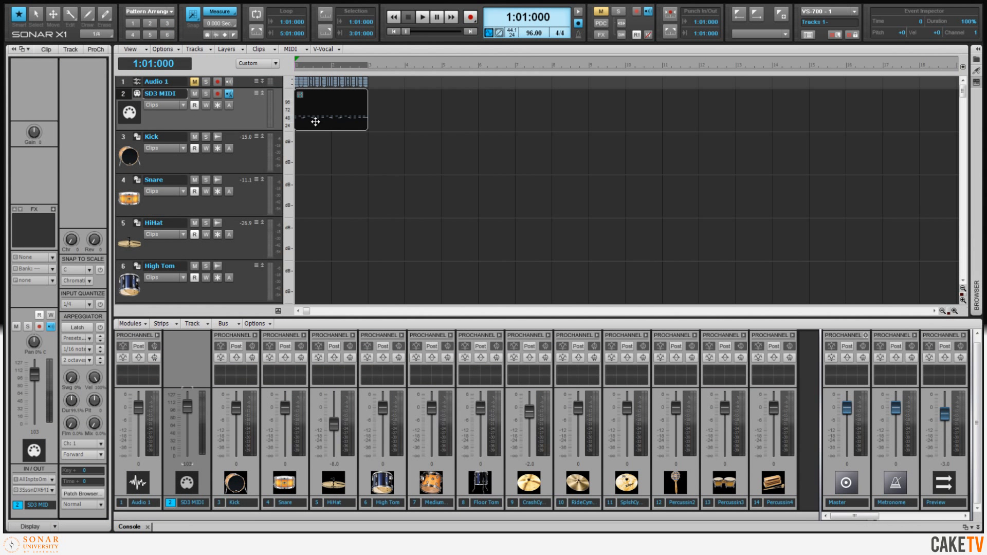
left_click_drag(323, 123, 381, 121)
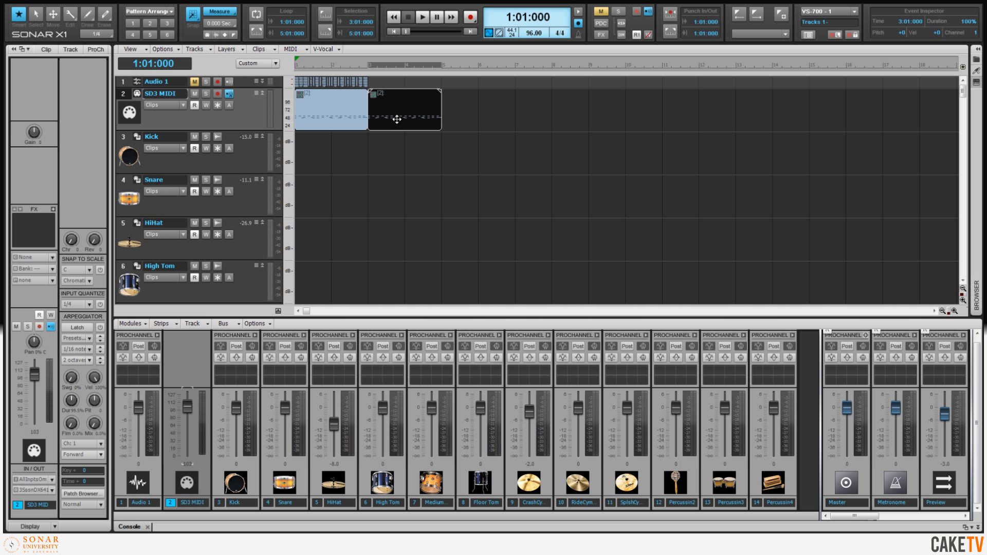
right_click(398, 121)
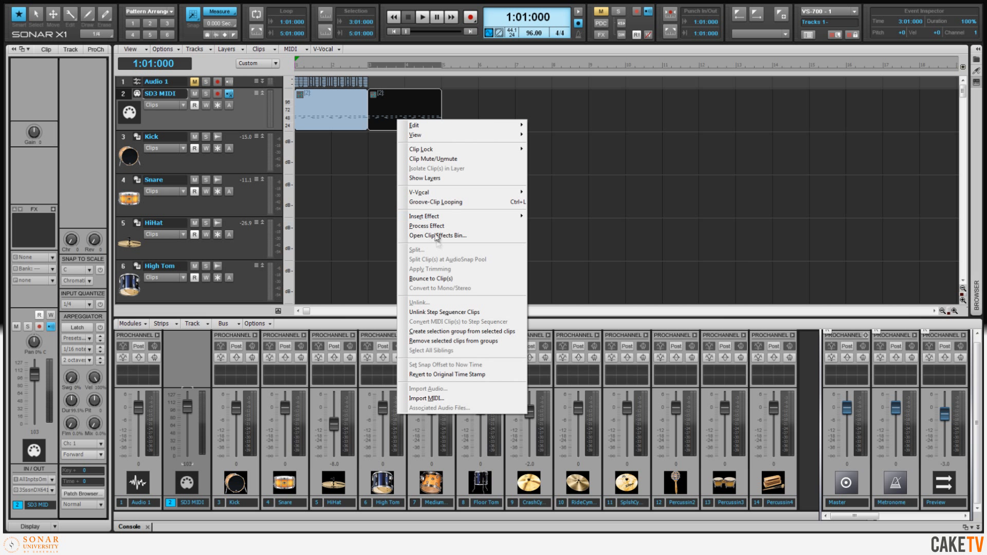
left_click(457, 313)
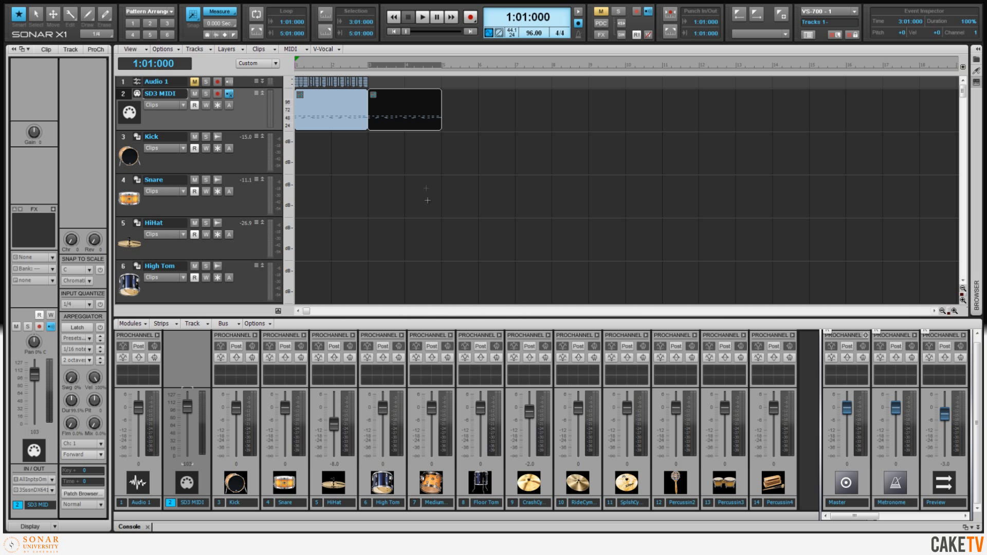
Open the copied clip in the Step Sequencer and remove the flams from Snare steps 3 and 4 of beat 8
double_click(400, 121)
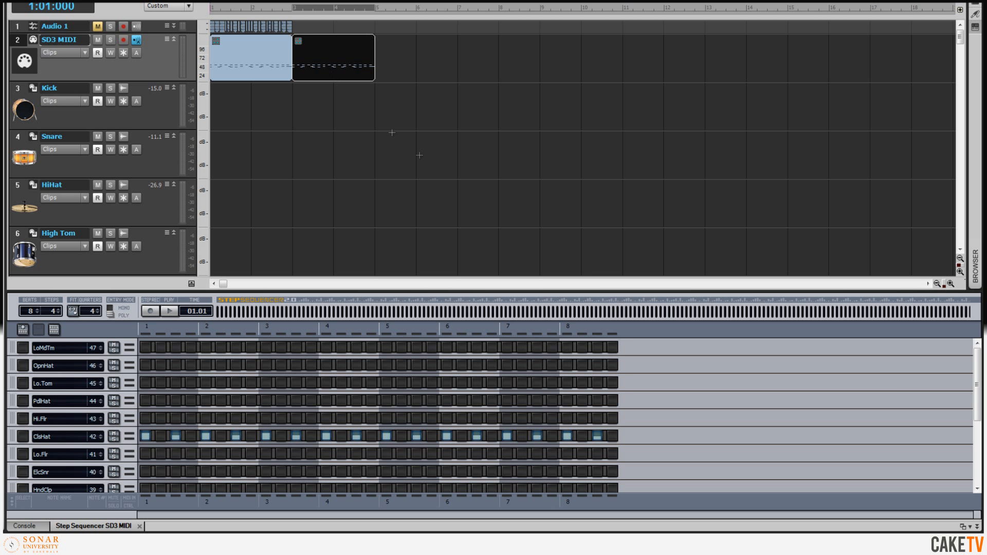
left_click_drag(978, 379, 983, 446)
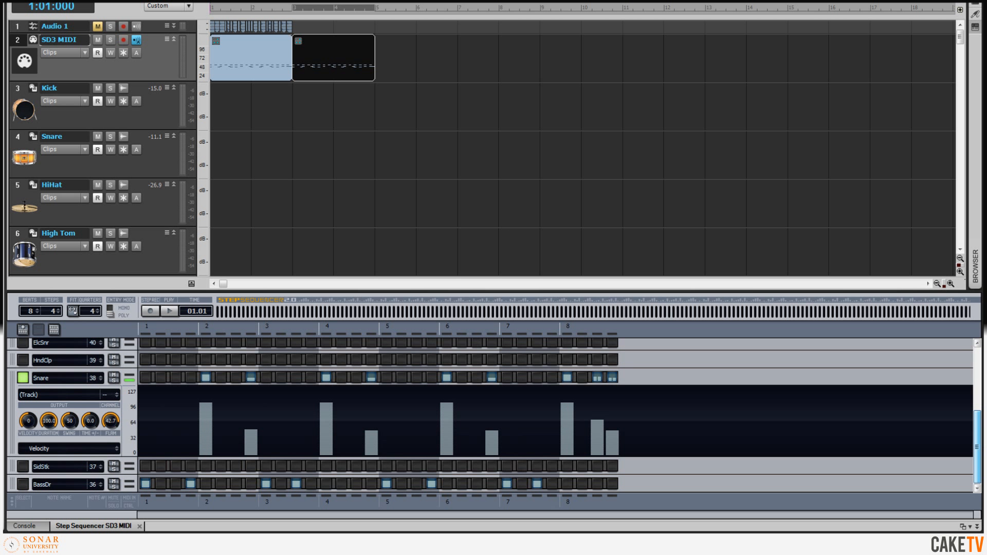
left_click(598, 379, "alt")
left_click(611, 380, "alt")
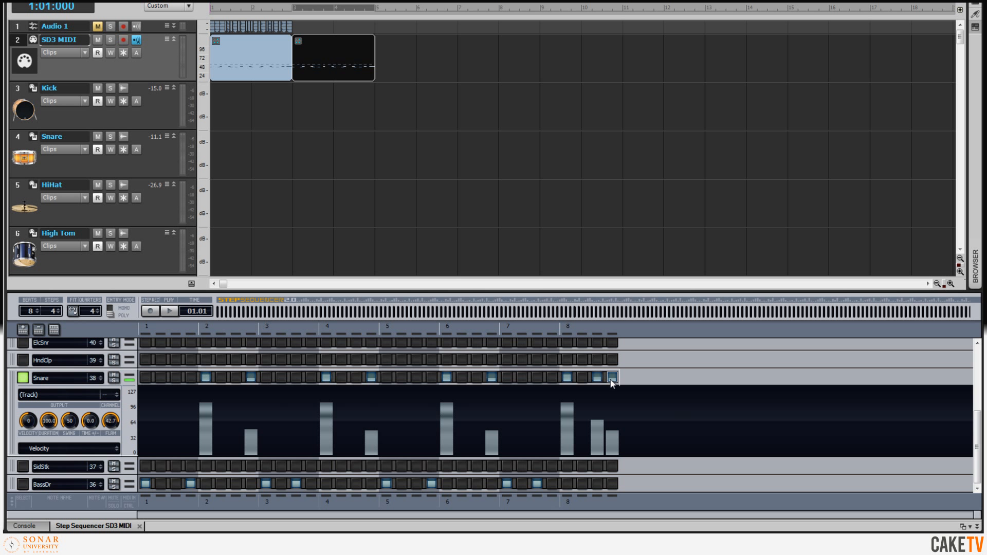
Add a Snare hit on step 2 of beat 8, taper steps 2 to 4 to velocities of about 88, 74 and 56, and play the pattern
left_click(582, 378)
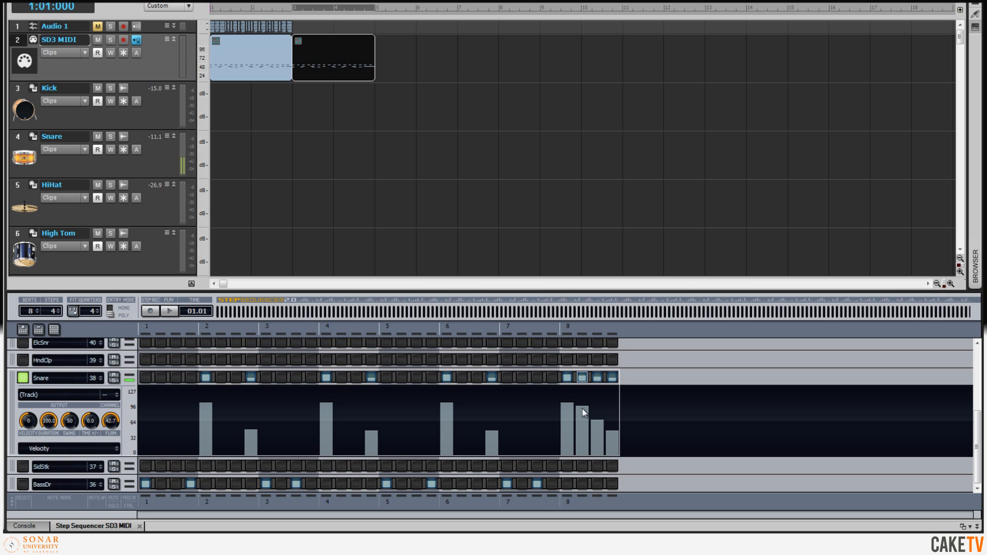
left_click_drag(587, 404, 600, 420)
left_click(610, 426)
left_click(599, 417)
left_click(170, 312)
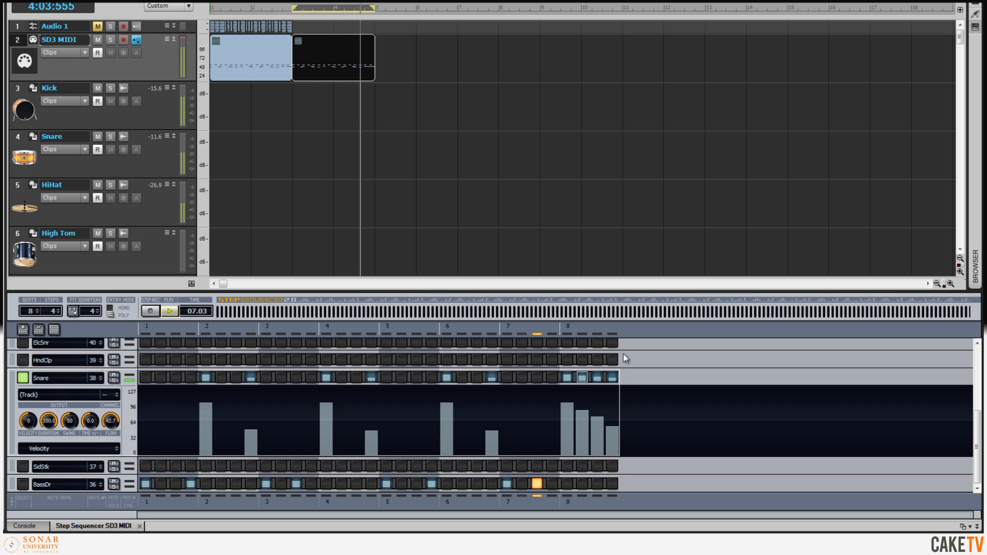
Raise the velocities of Snare steps 2 to 4 in beat 8 to about 96, 88 and 70, and stop playback
left_click_drag(583, 407, 611, 419)
left_click(598, 411)
left_click(170, 310)
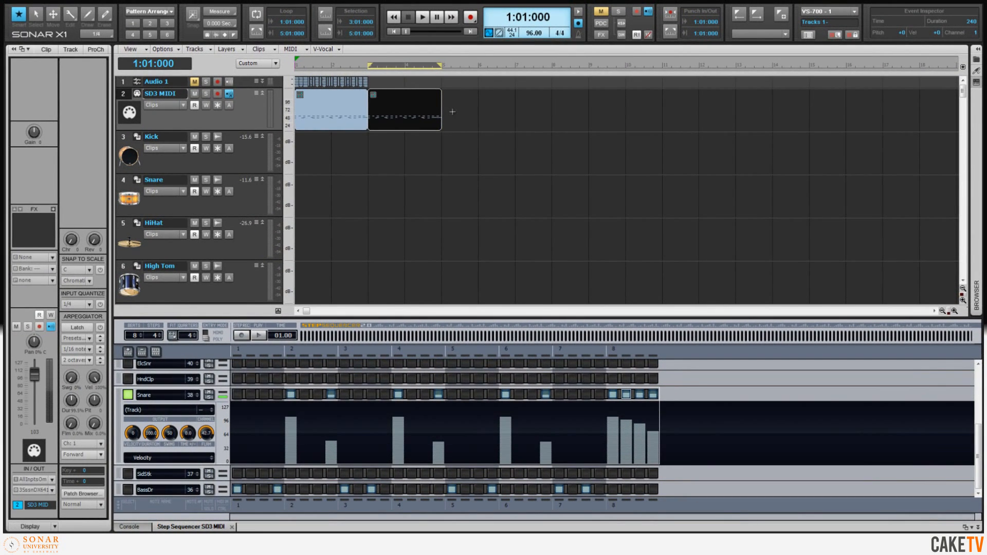
Copy both SD3 MIDI clips as linked clips starting at measure 5, with snap to measure enabled
left_click(383, 114)
mouse_move(392, 119)
left_mouse_down()
mouse_move(337, 119)
mouse_move(462, 108)
left_mouse_up()
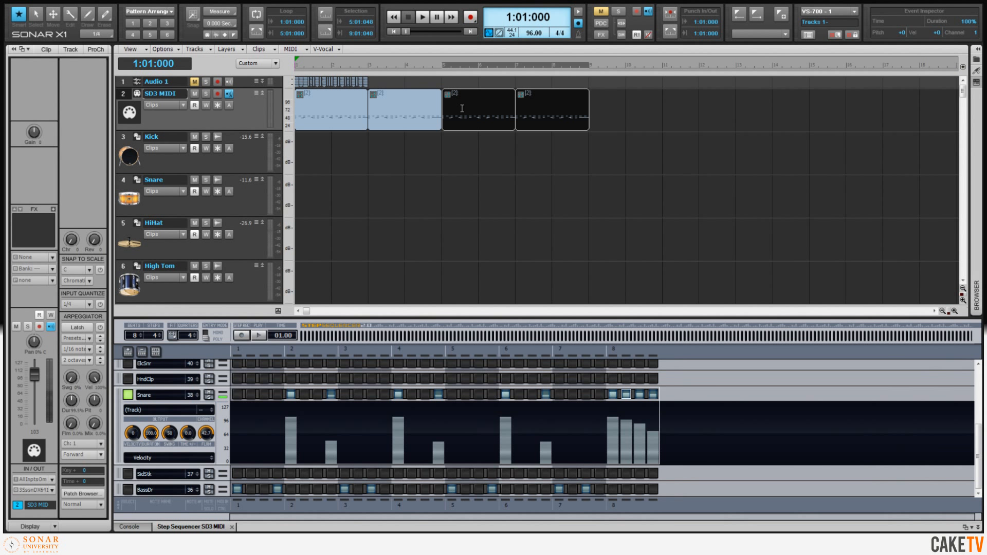
key("n")
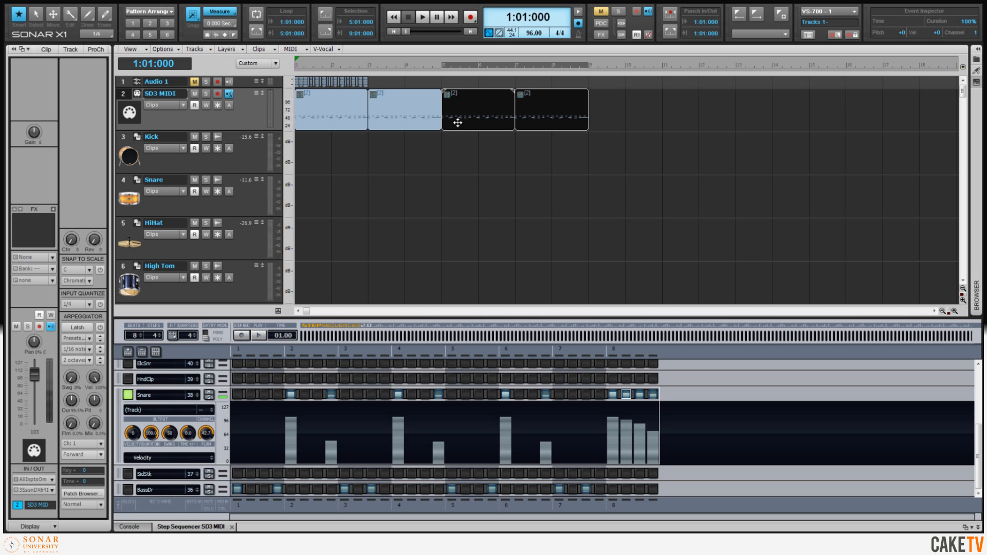
Copy all four SD3 MIDI clips as linked clips starting at measure 9
left_click(395, 118, "ctrl")
left_click(340, 120, "ctrl")
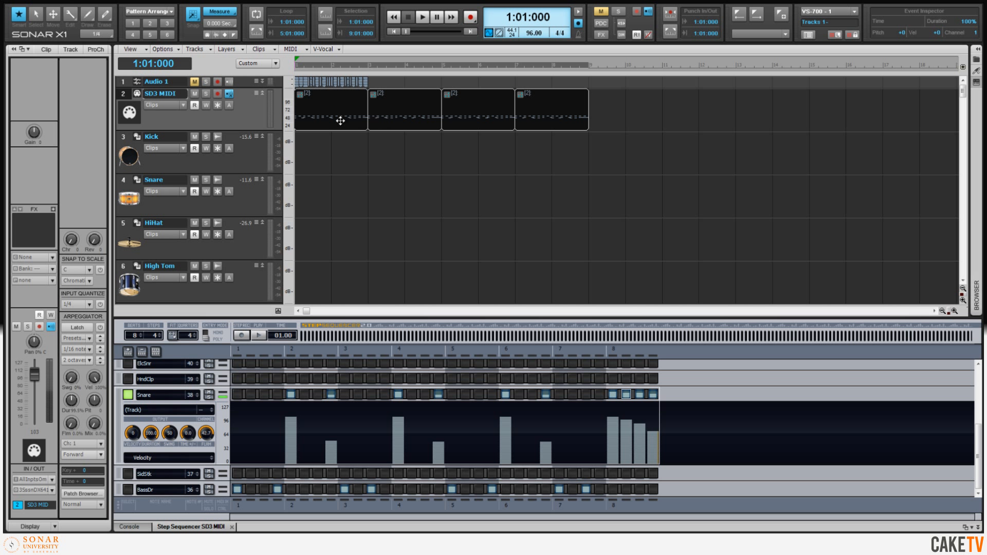
left_click_drag(315, 115, 612, 108)
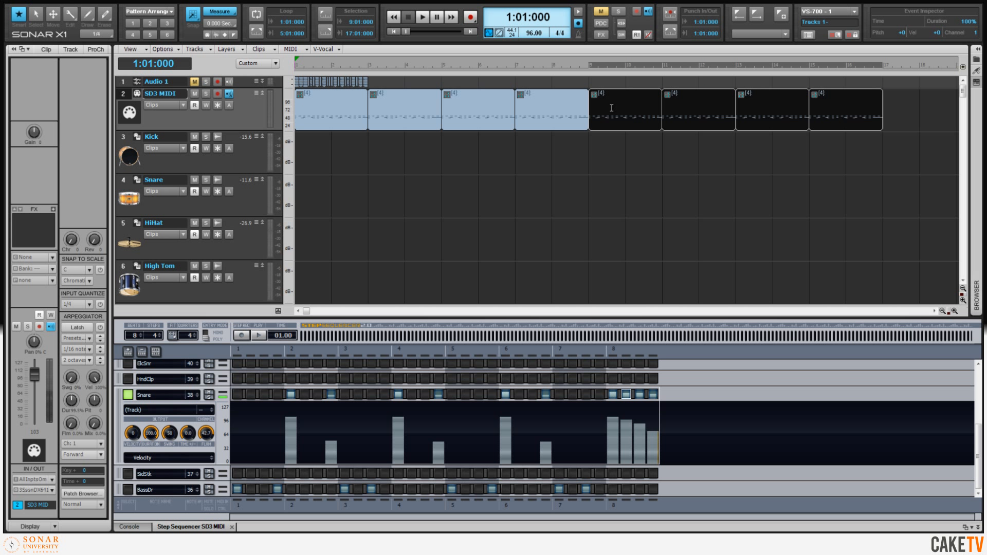
Select all eight SD3 MIDI clips and set the loop range to the selection, from 1:01:000 to 17:01:000
left_click(563, 121, "ctrl")
left_click(458, 123, "ctrl")
left_click(399, 122, "ctrl")
left_click(327, 122, "ctrl")
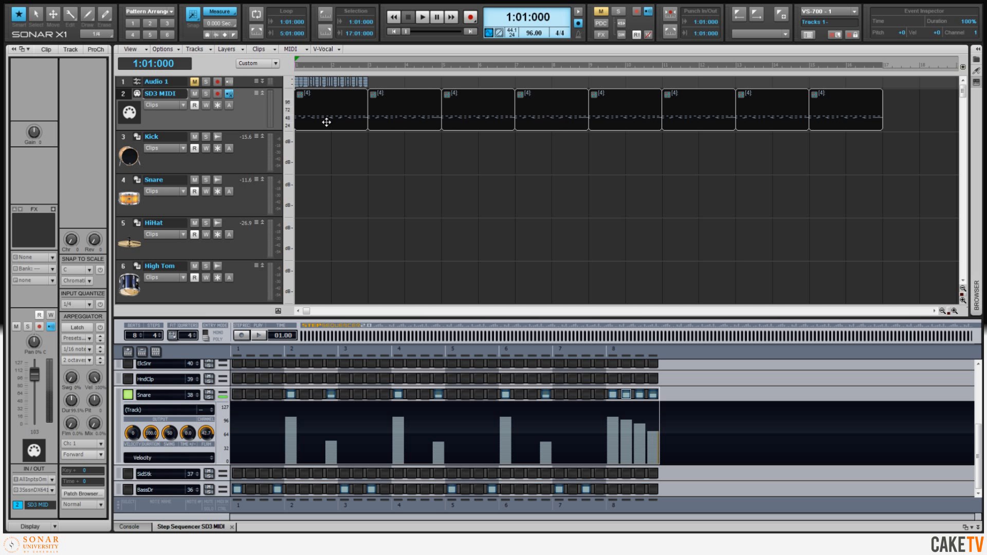
left_click(256, 33)
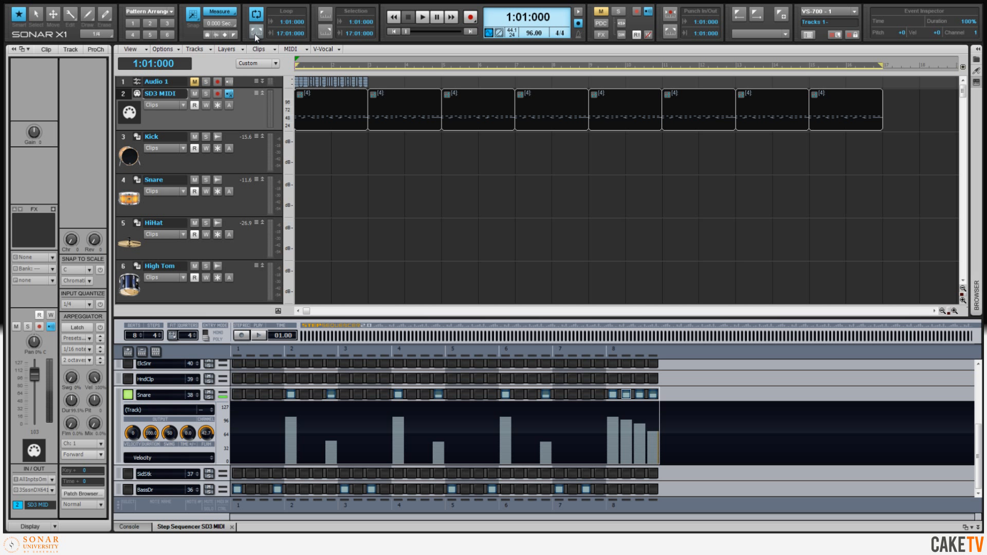
Maximize the SD3 MIDI track, show its layers and insert an empty layer below the drum pattern clips
double_click(252, 110)
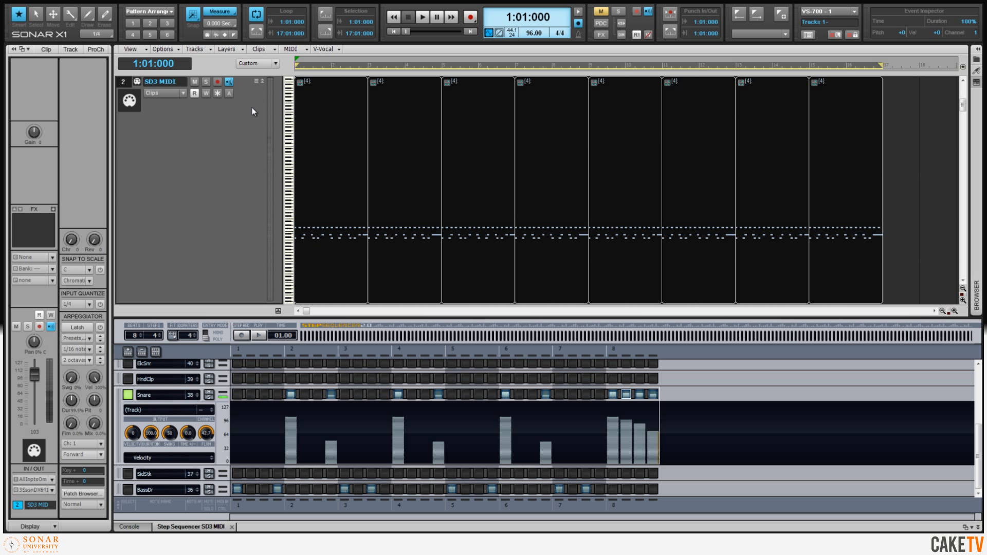
right_click(288, 185)
left_click(303, 231)
right_click(288, 210)
left_click(317, 284)
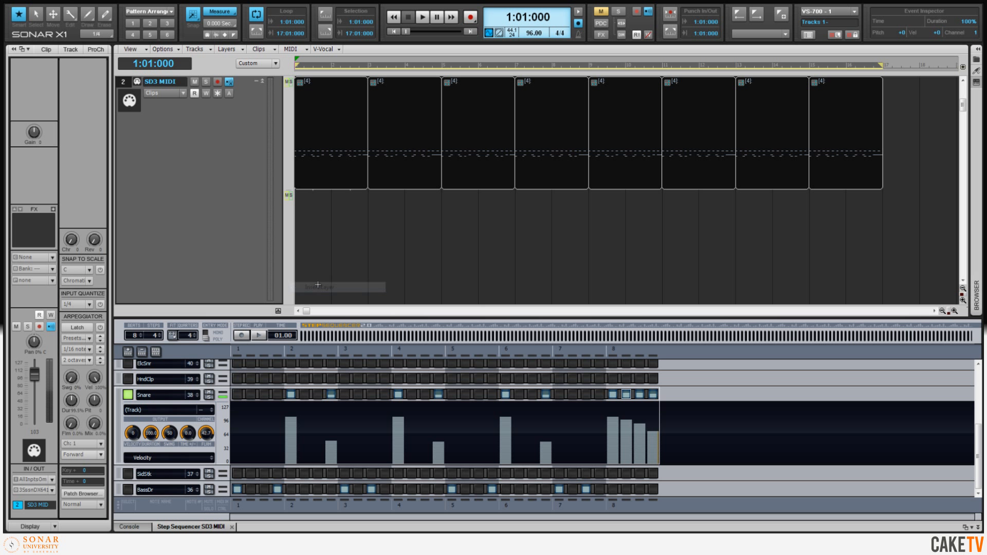
left_click(317, 249)
Create a new Step Sequencer pattern, add two rows up to Crash1 (49), and place a Crash1 hit on step 1 of beat 1
left_click(60, 1)
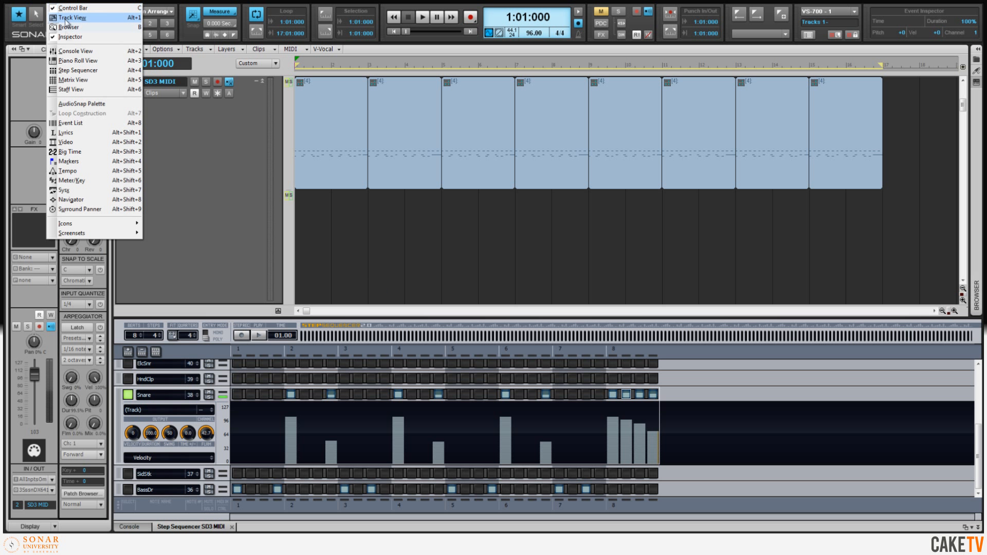
left_click(79, 70)
left_click(160, 369)
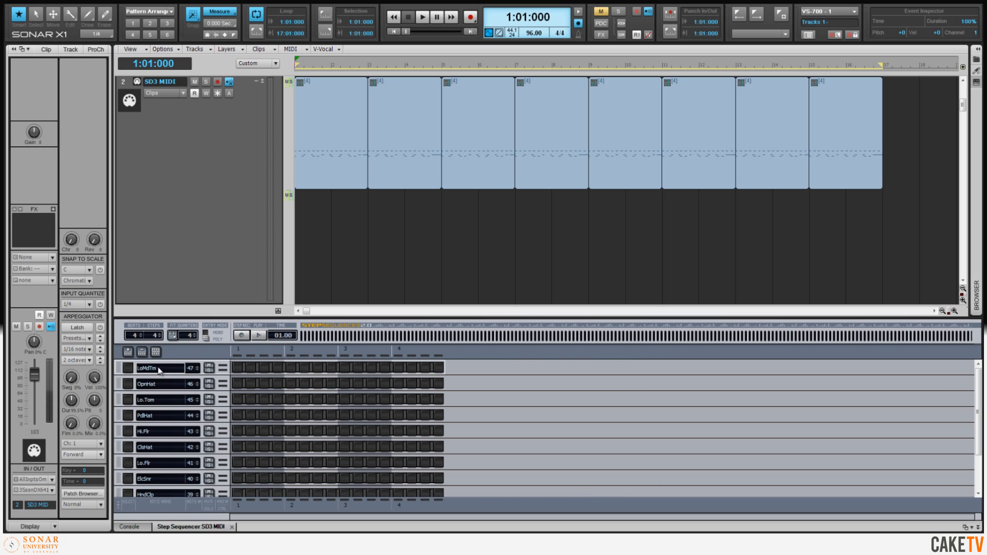
left_click(128, 353)
left_click(128, 353)
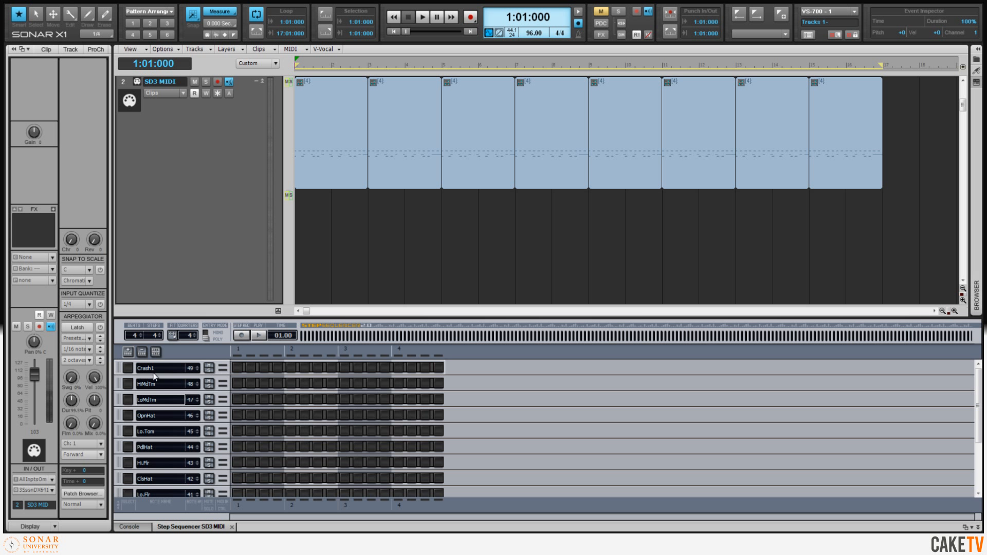
left_click(238, 368)
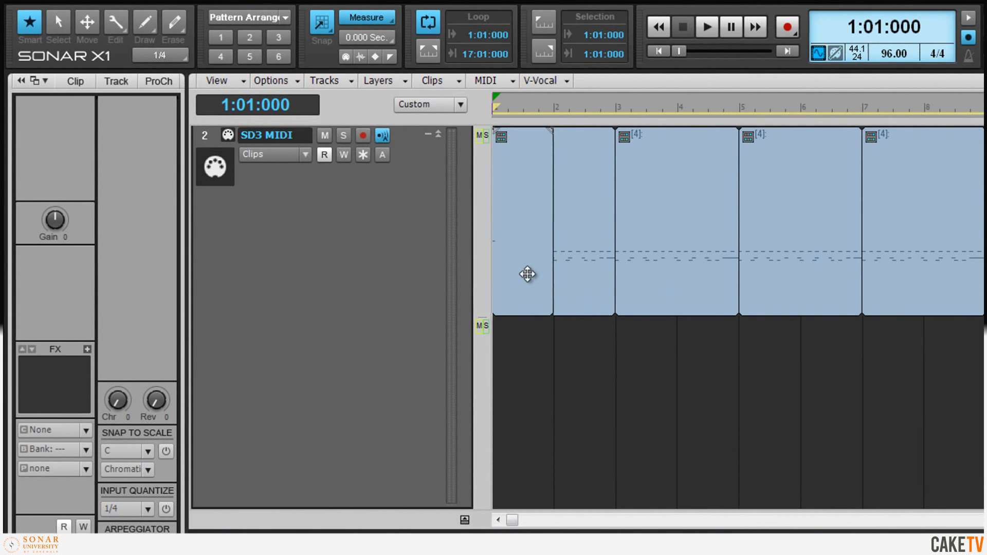
Move the new crash clip onto the empty lower layer at measure 1 and name it Crash 1
left_click_drag(528, 274, 529, 380)
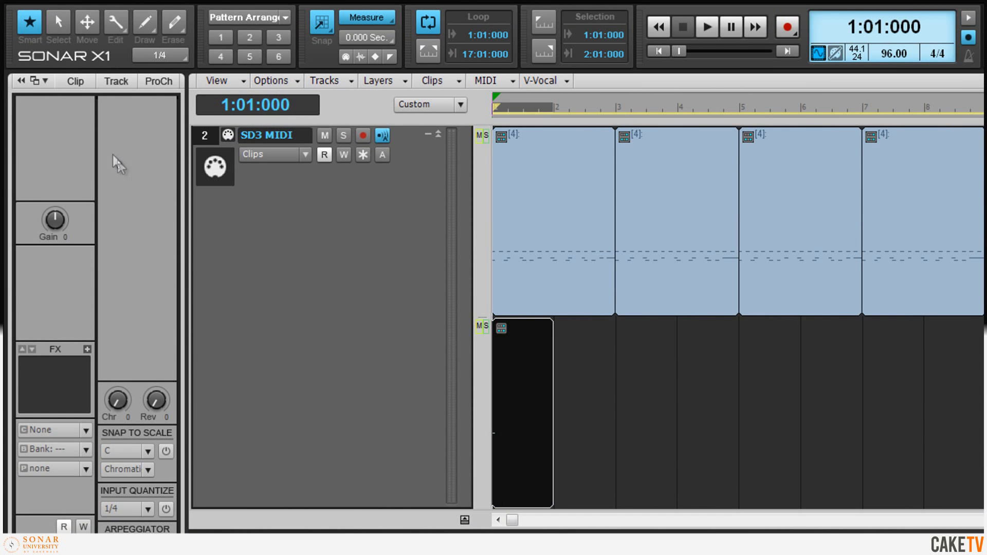
left_click(75, 82)
left_click(135, 115)
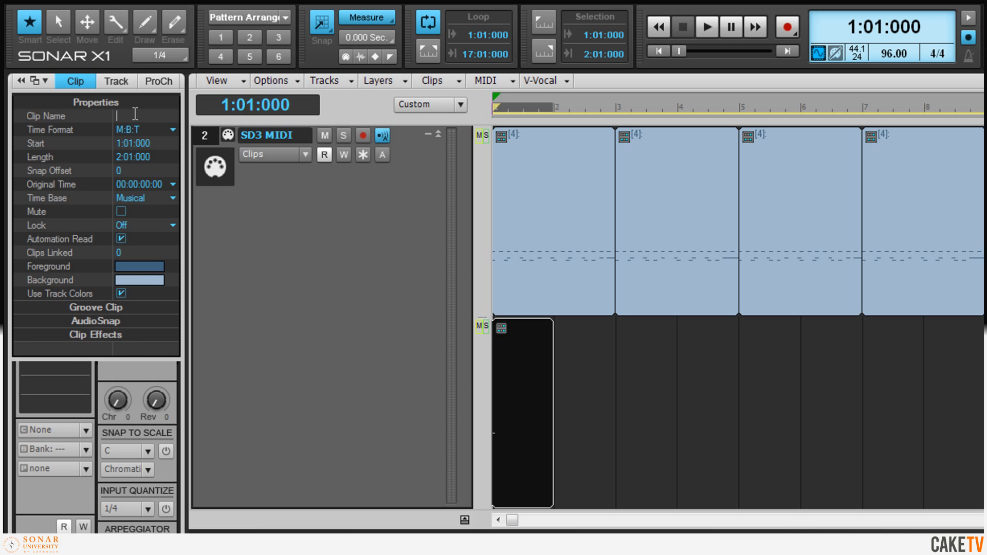
type("Crash 1")
key("Return")
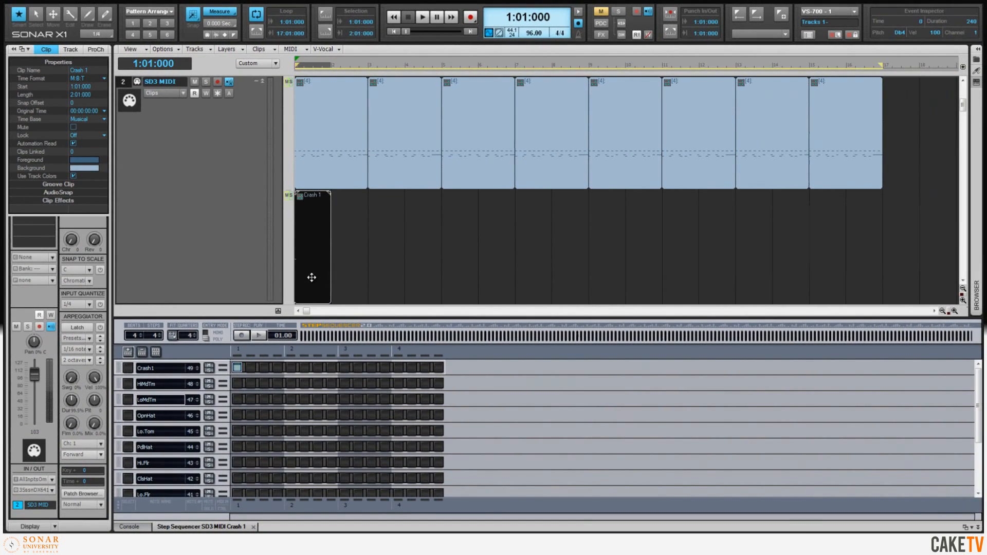
Place linked copies of Crash 1 at measures 5, 9 and 13, and insert an empty layer above them
left_click_drag(312, 277, 749, 271)
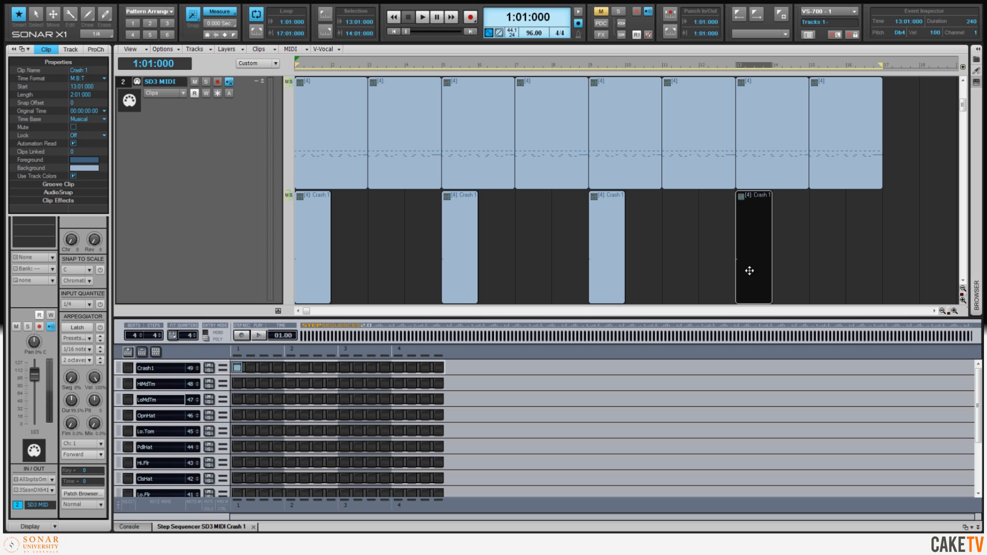
right_click(289, 181)
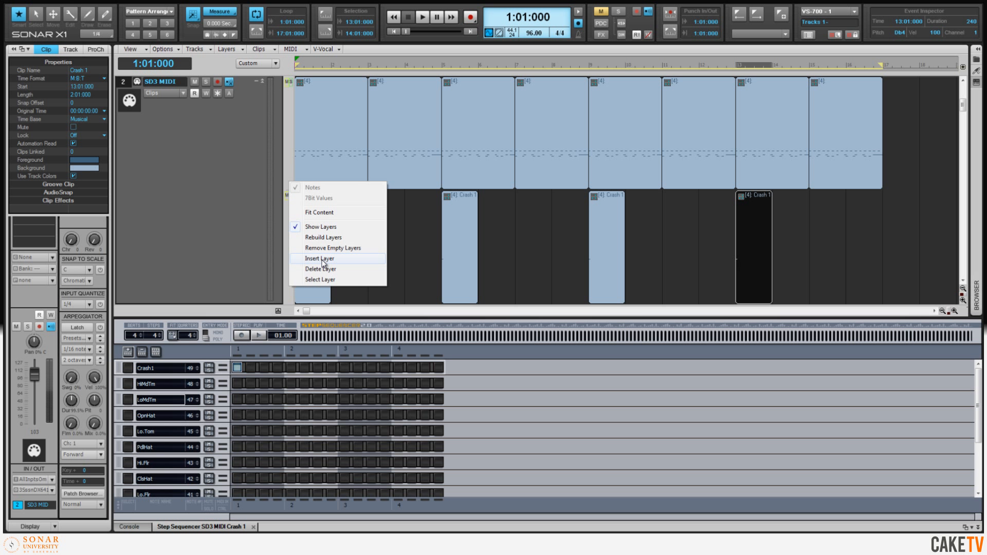
left_click(322, 259)
left_click(309, 194)
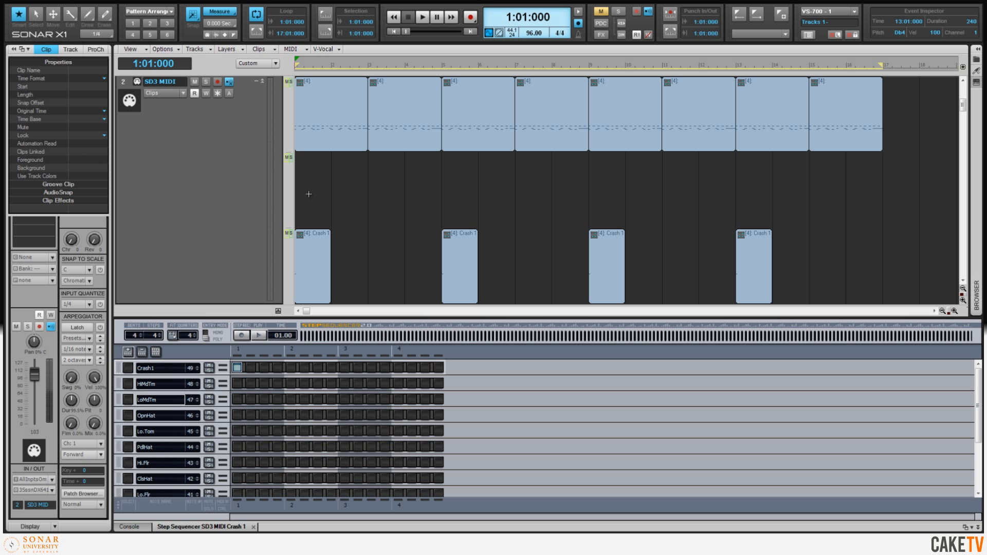
Create another Step Sequencer pattern with an added top row set to CrCym2 (57), and place its hit on step 1 of beat 4
left_click(59, 1)
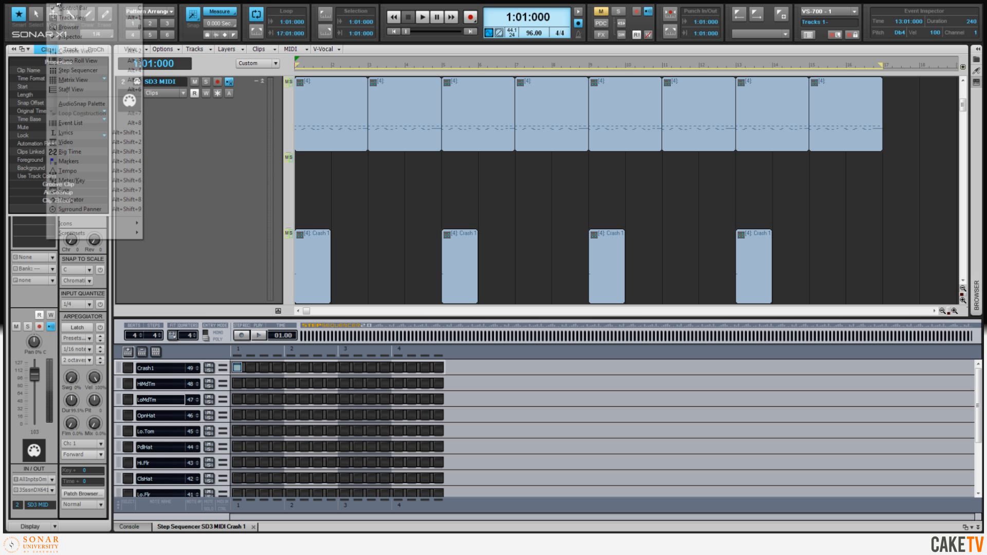
left_click(79, 71)
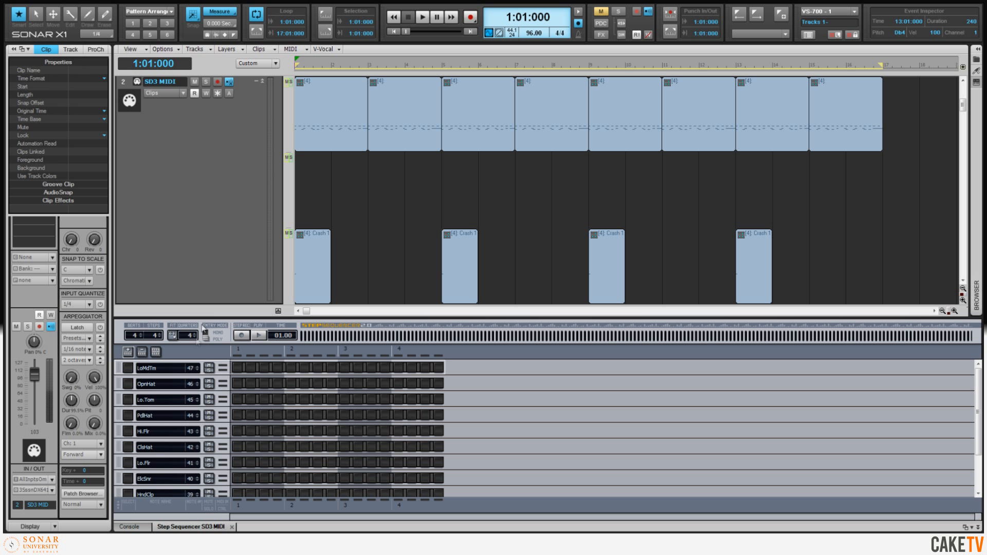
scroll(161, 373, "down", 1)
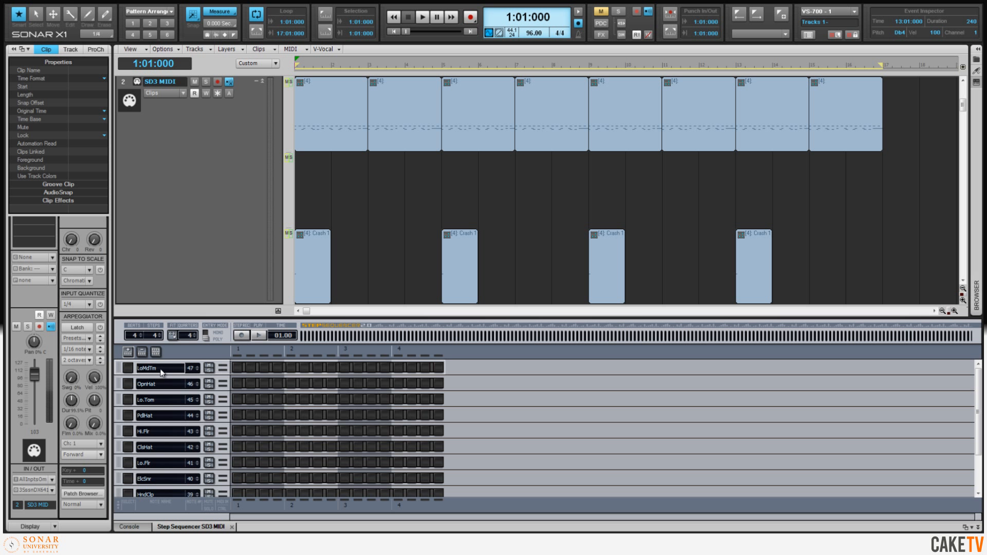
left_click(128, 352)
left_click(128, 352)
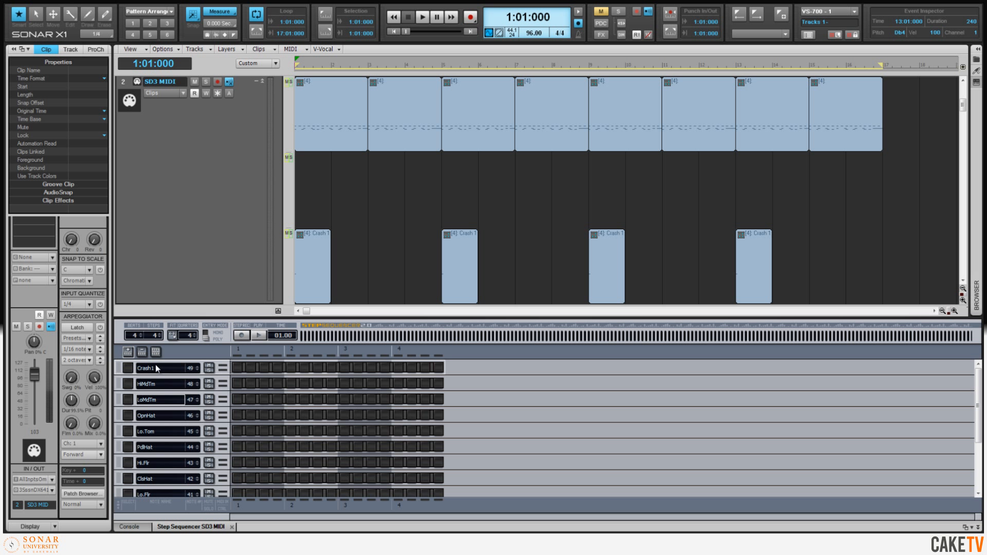
left_click(199, 367)
left_click(199, 367)
left_click(198, 366)
left_click(398, 367)
Place the new crash clip on the middle layer at measure 8 with a linked copy at measure 16, and name the clips Crash 2
left_click_drag(312, 140, 858, 201)
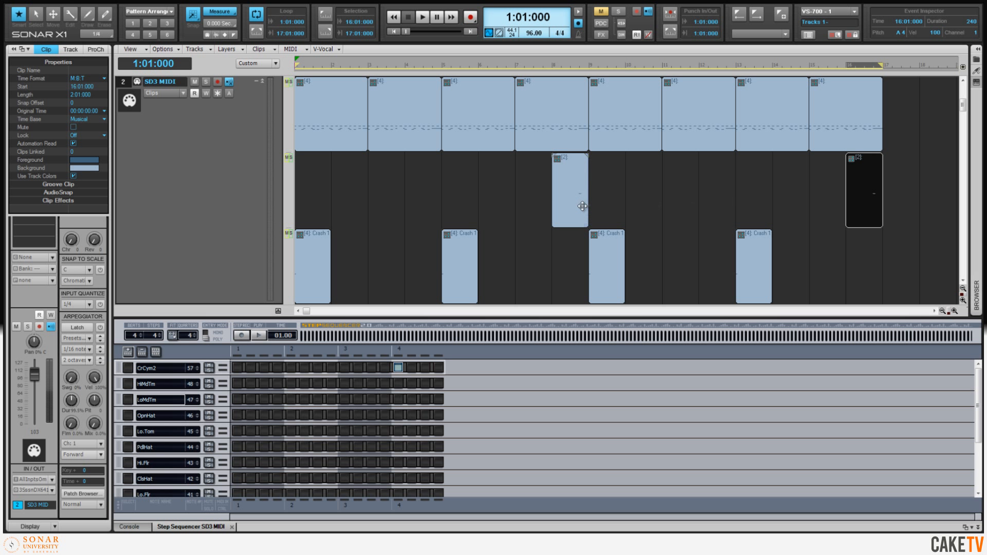
left_click(564, 211)
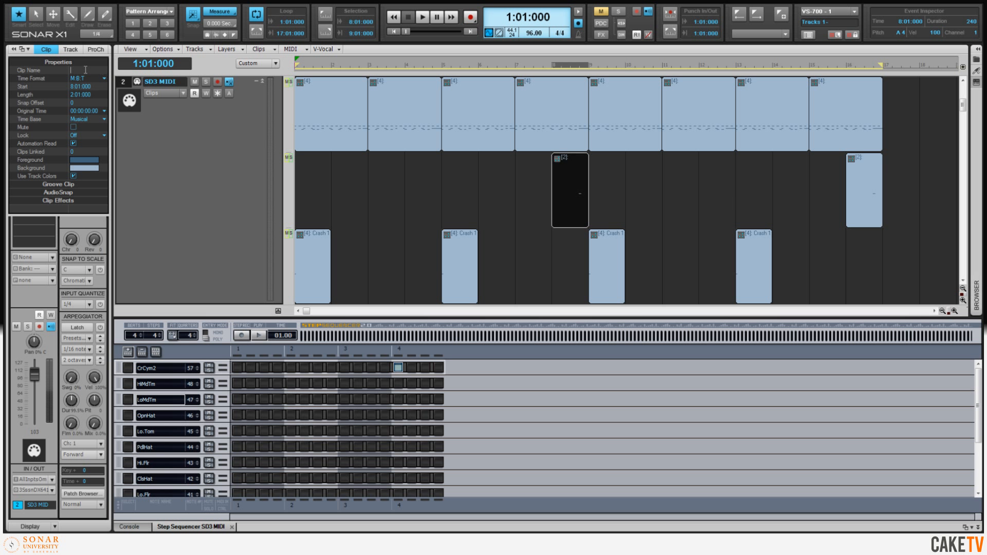
key("Return")
left_click(871, 214)
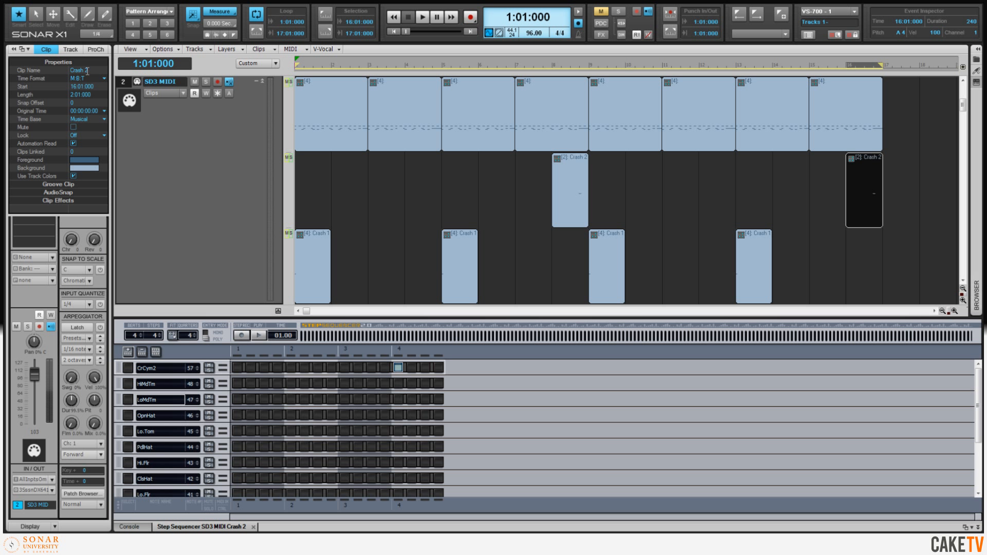
Play the arrangement from the start past the Crash 2 hit in measure 8, and stop playback
key("space")
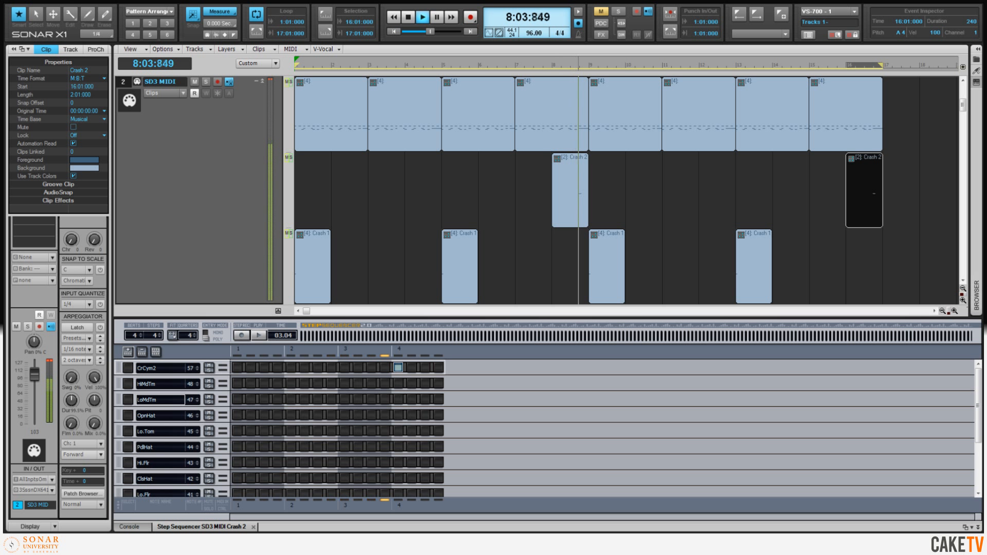
key("space")
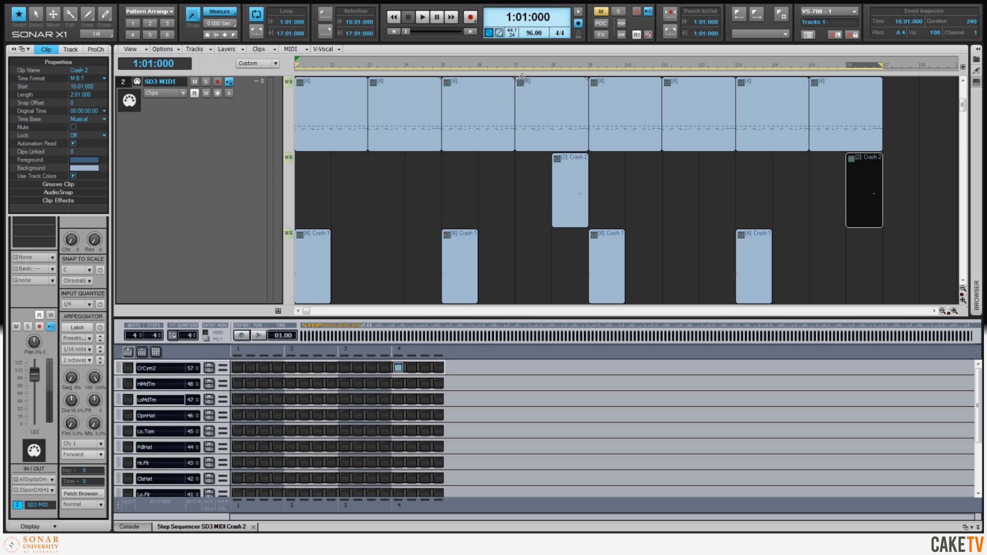
Select the clips on all three layers and place linked copies of the 16-measure section at measures 17, 33 and 49
left_click_drag(530, 56, 525, 43)
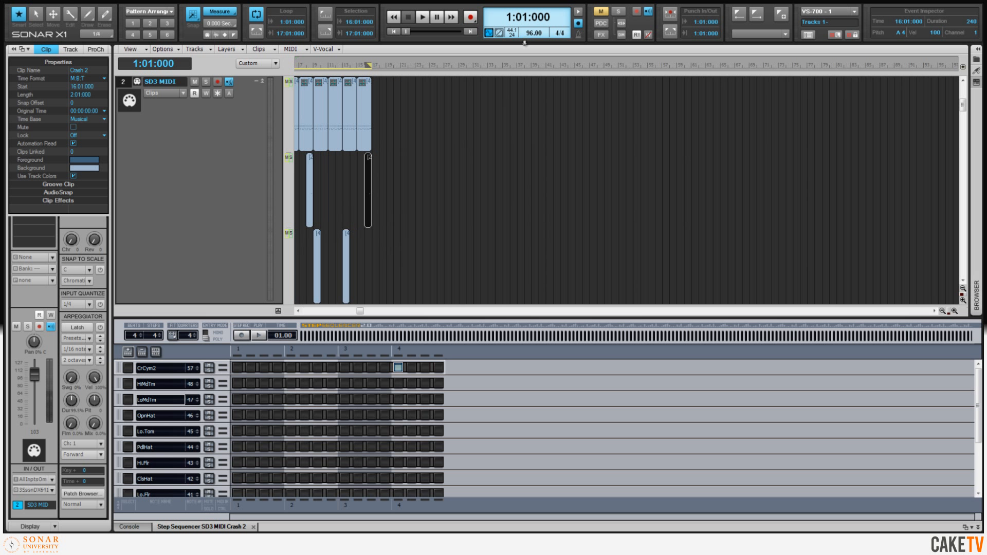
key("w")
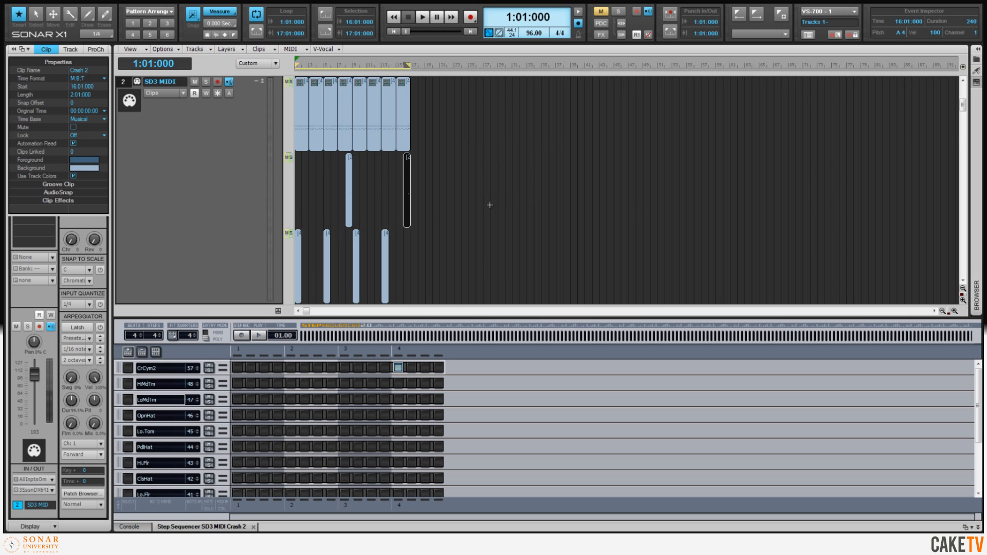
left_click_drag(476, 276, 295, 103)
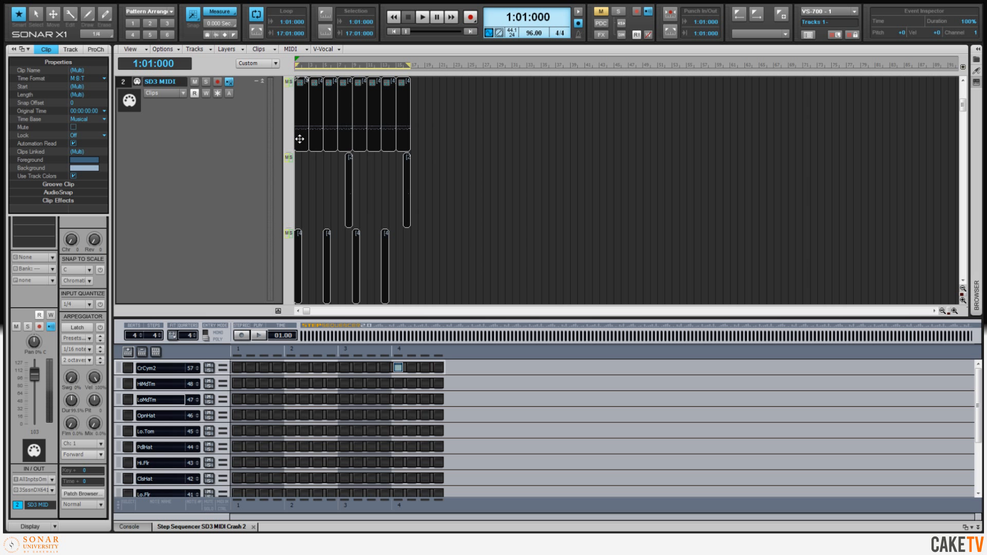
left_click_drag(299, 139, 650, 135)
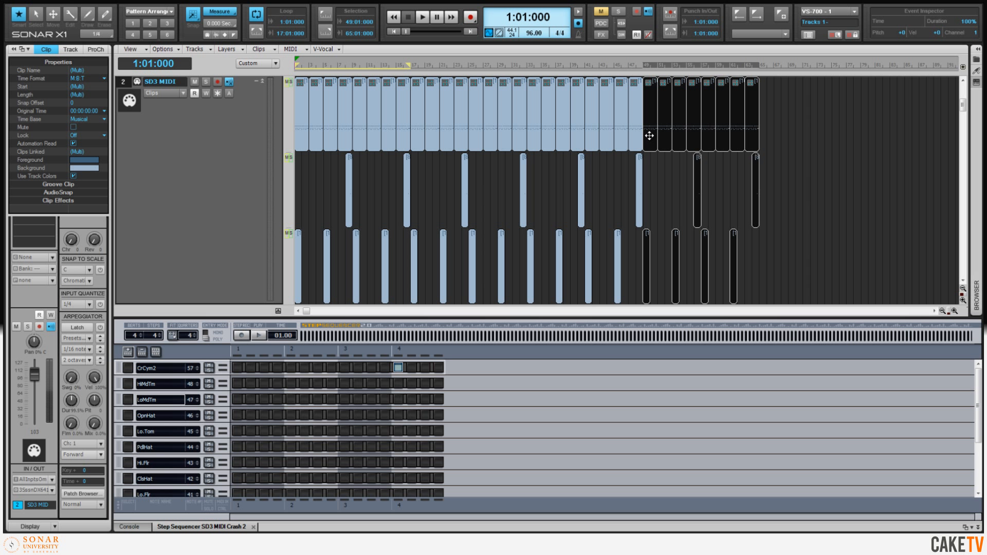
Extend the loop range over all the copied clips to 65:01:000 and restore the SD3 MIDI track to its normal height
left_click(774, 126)
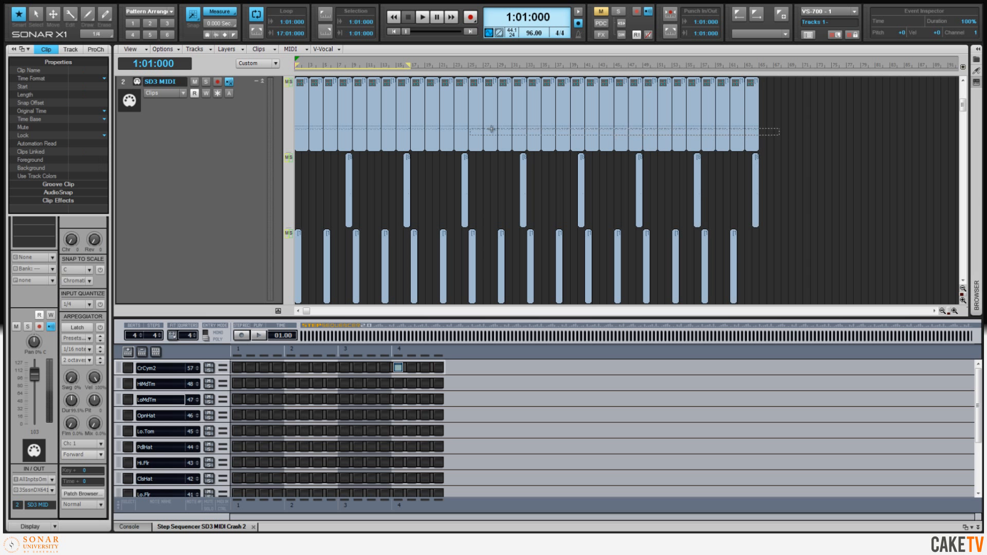
left_click(248, 124)
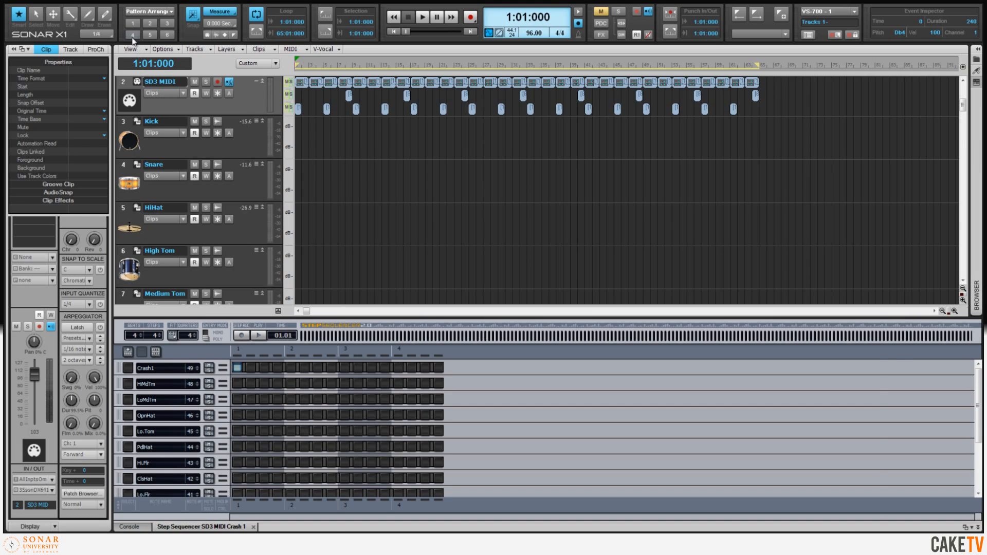
Switch to the mixing screenset and try the Mix, FX and X1 track control layouts, ending with All
left_click(133, 34)
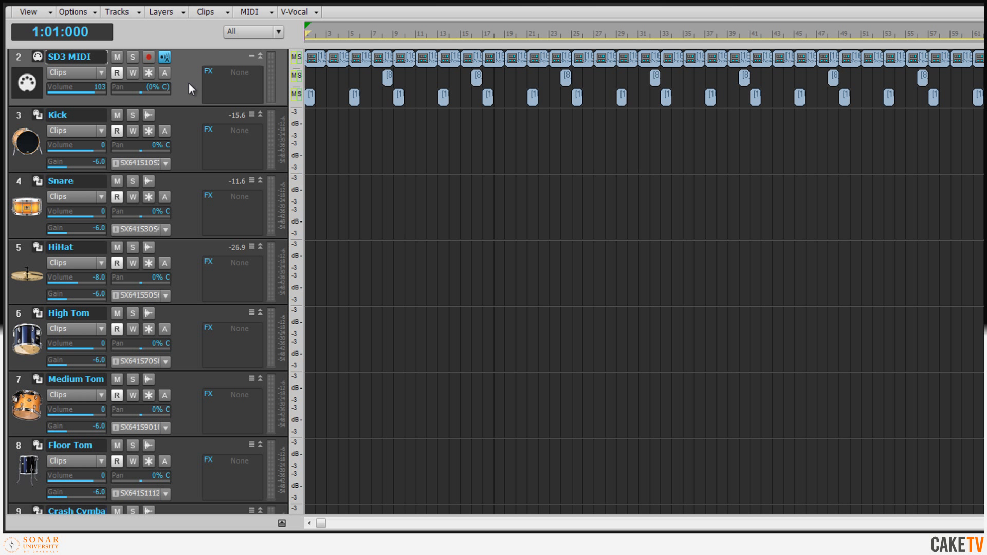
left_click(278, 32)
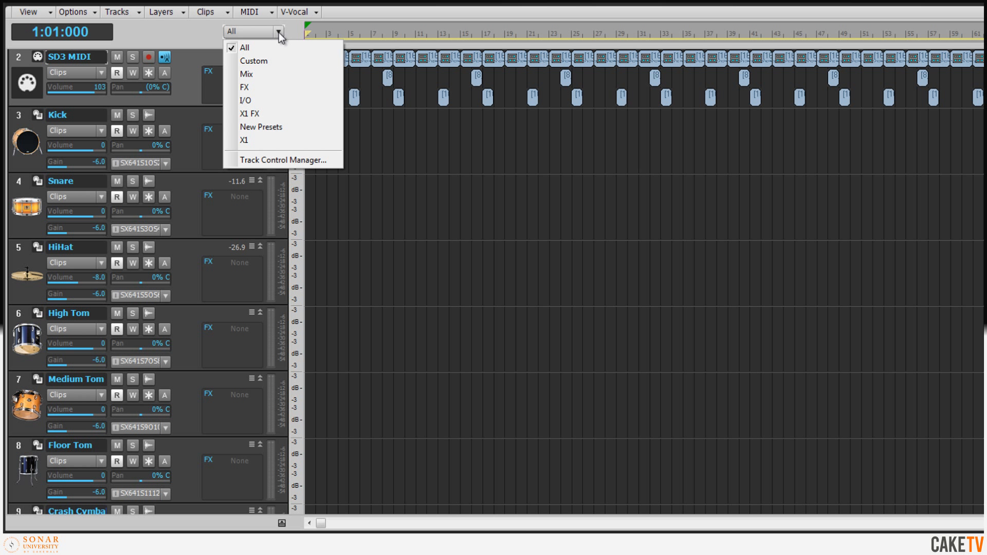
left_click(265, 78)
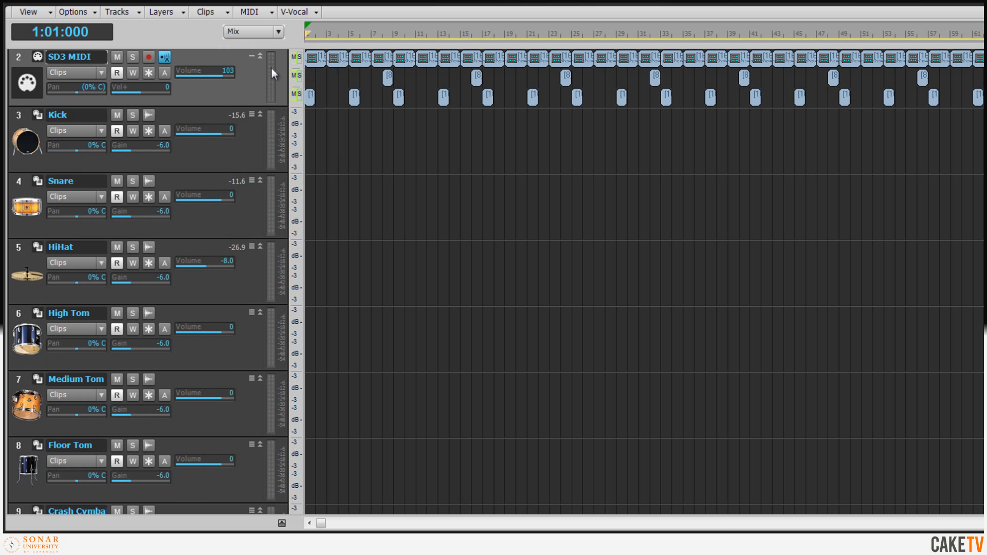
left_click(277, 32)
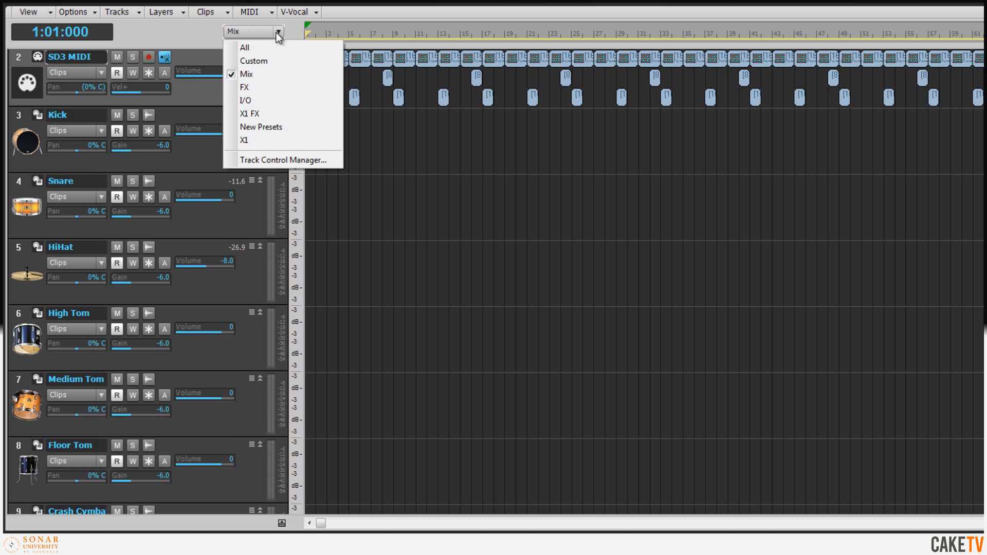
left_click(262, 88)
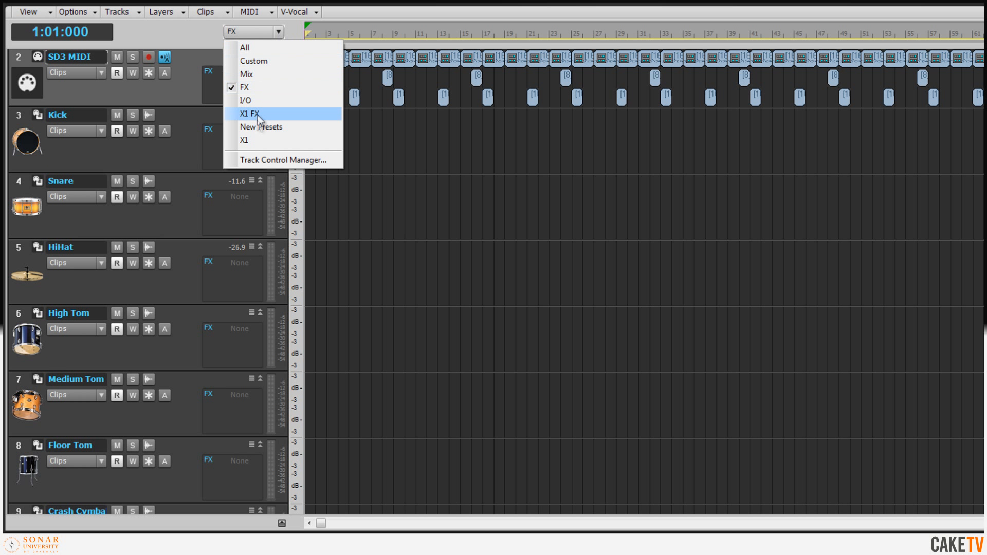
left_click(257, 141)
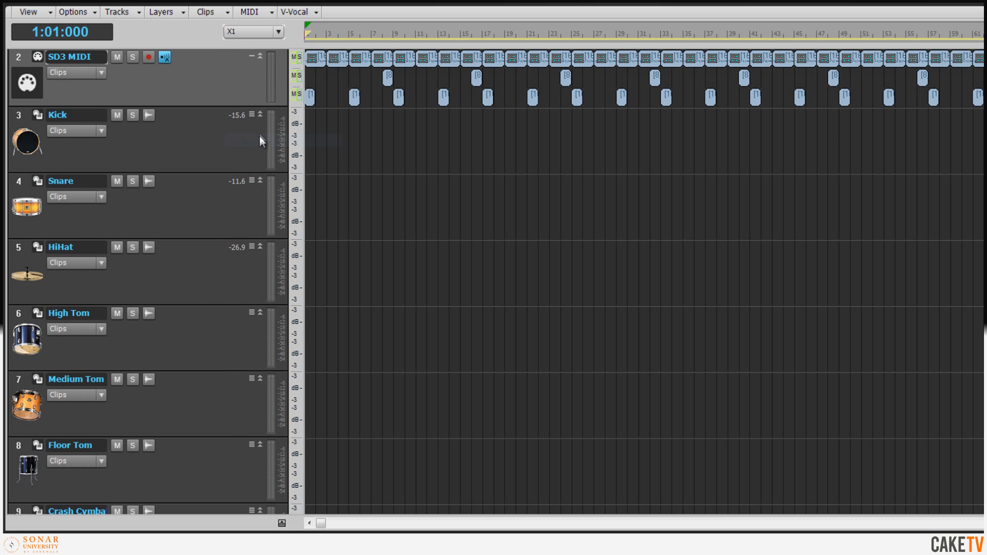
left_click(279, 32)
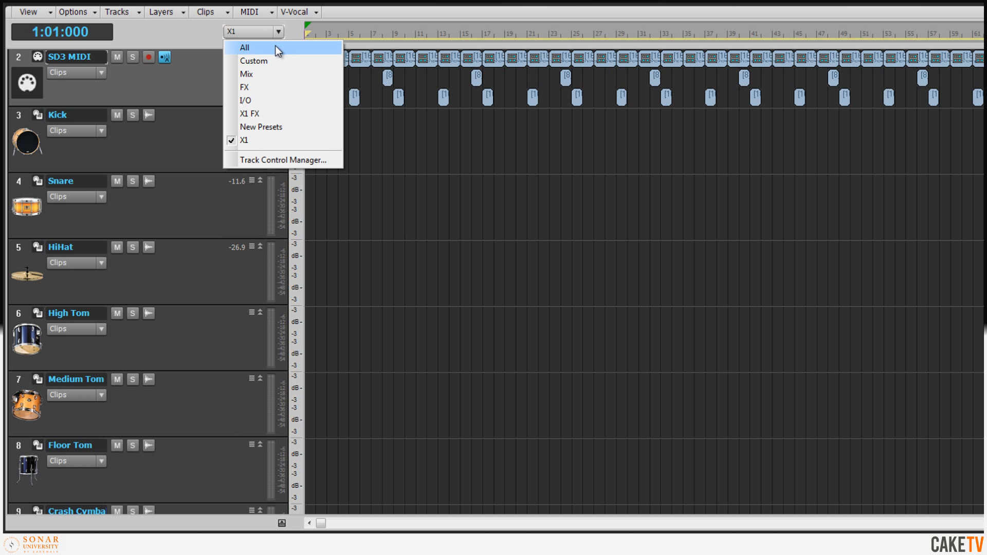
left_click(276, 45)
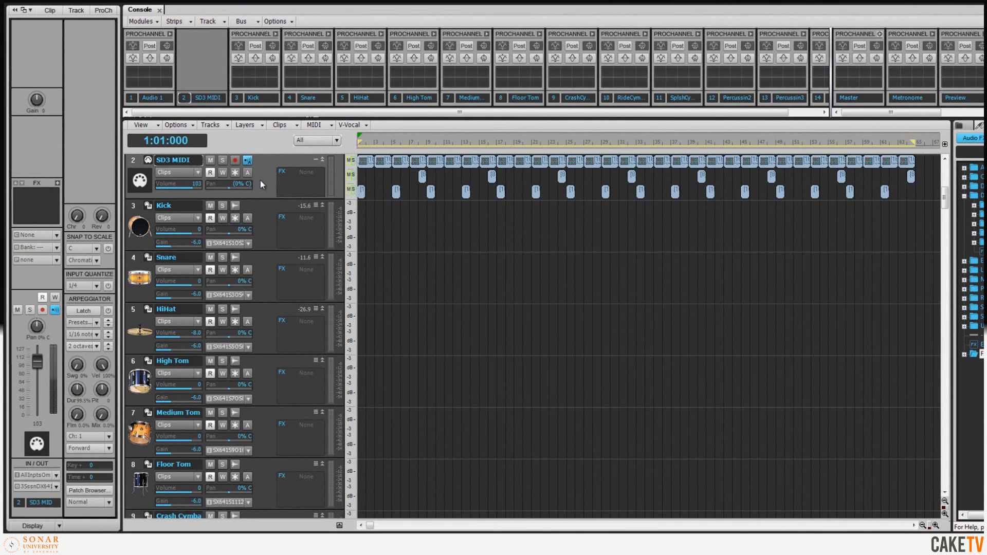
Show the Kick track's ProChannel and switch its compressor to the other type and back
left_click(264, 220)
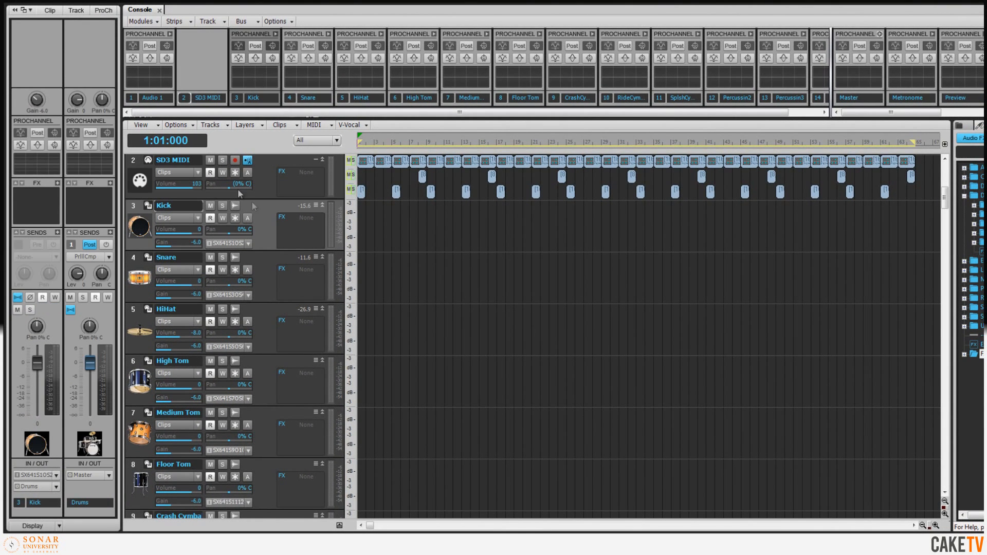
left_click(99, 14)
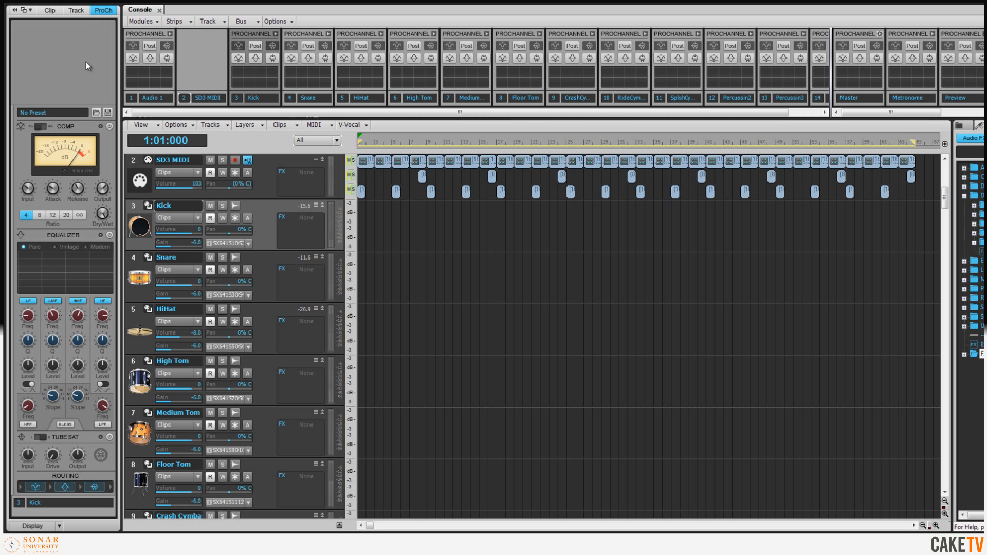
left_click(41, 127)
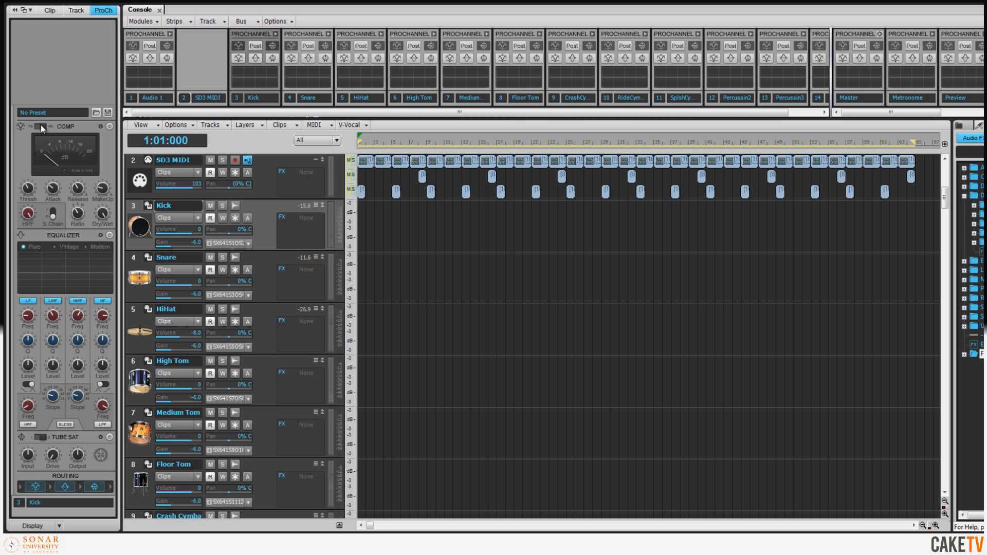
left_click(41, 126)
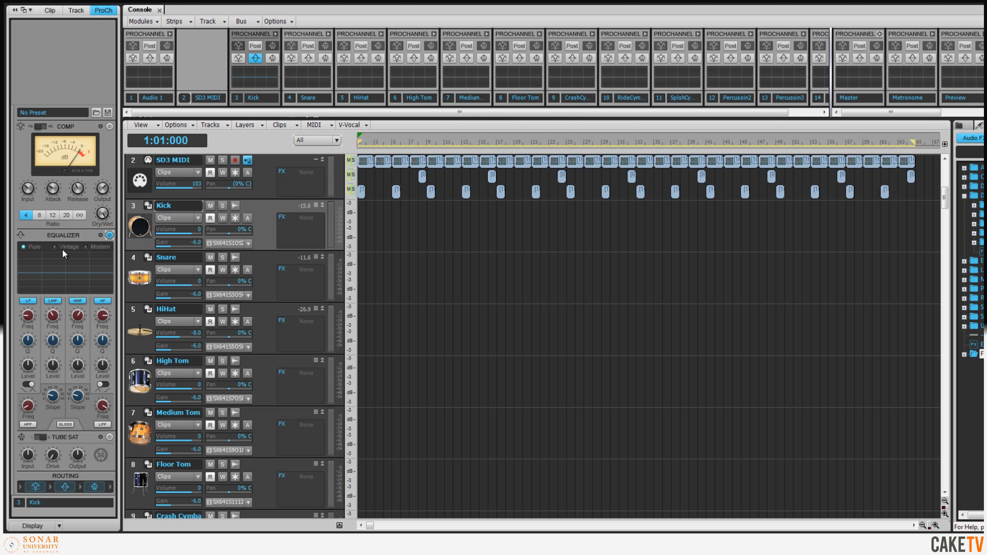
Route the equalizer ahead of the compressor in the Kick's ProChannel and play the Kick track soloed
left_click(93, 248)
left_click_drag(66, 487, 43, 492)
key("space")
left_click(222, 206)
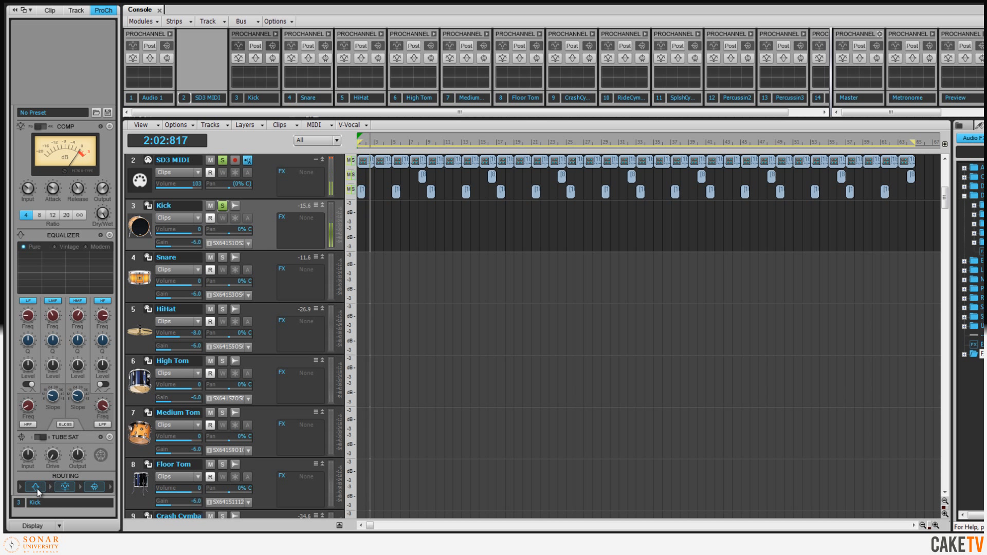
Enable the Kick's equalizer and its low-pass filter, with the cutoff at about 3124.5 Hz and a steeper slope
left_click(110, 235)
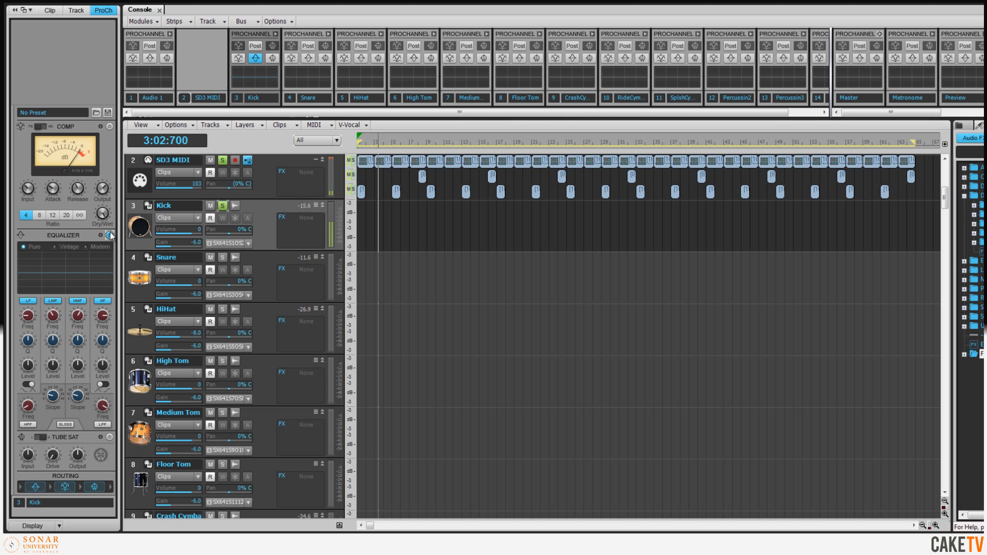
left_click(102, 424)
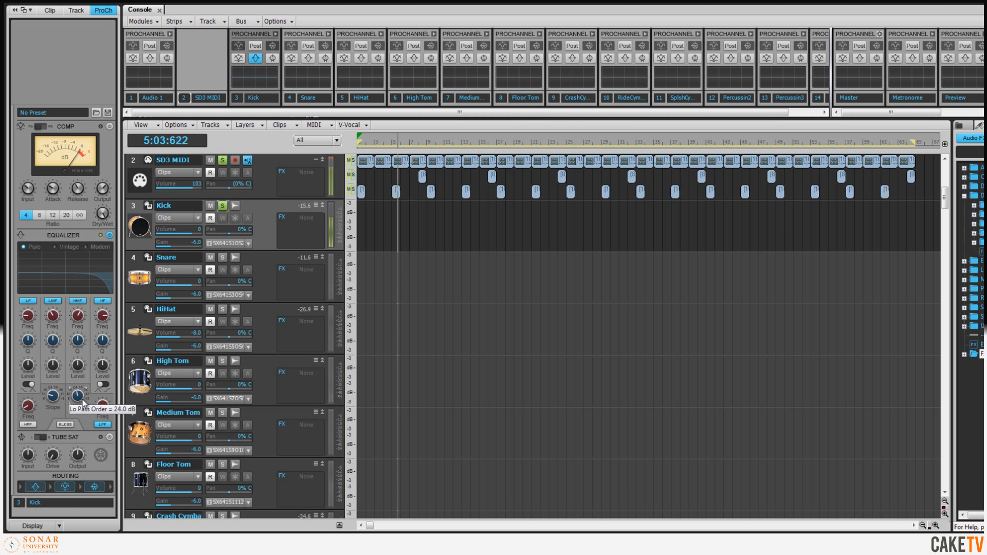
left_click_drag(106, 405, 109, 408)
scroll(109, 407, "down", 10)
scroll(109, 408, "up", 3)
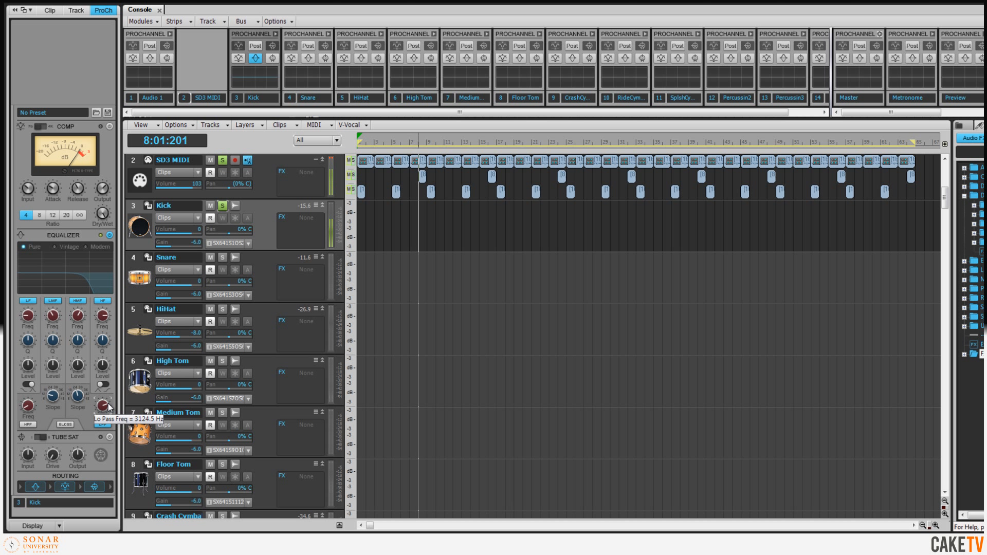
scroll(82, 399, "up", 1)
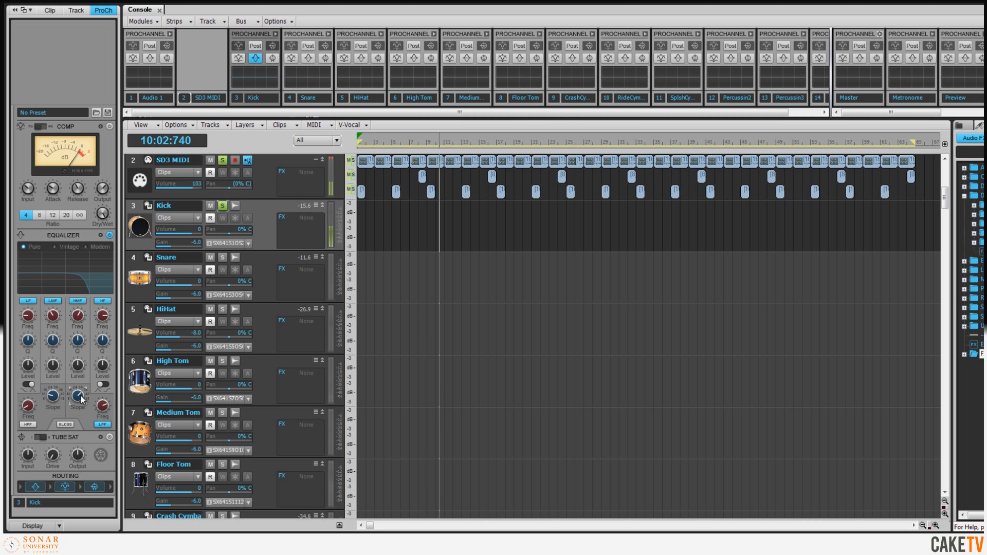
Boost the low band of the Kick's equalizer, adjusting its frequency and level and narrowing its Q
left_click_drag(27, 366, 31, 329)
mouse_move(30, 319)
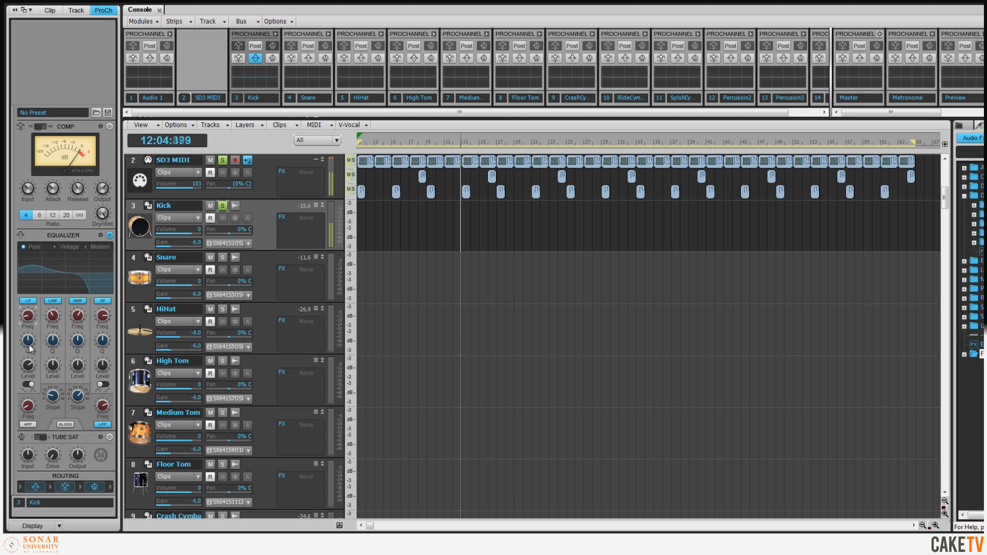
mouse_move(29, 348)
mouse_move(29, 367)
scroll(30, 368, "down", 5)
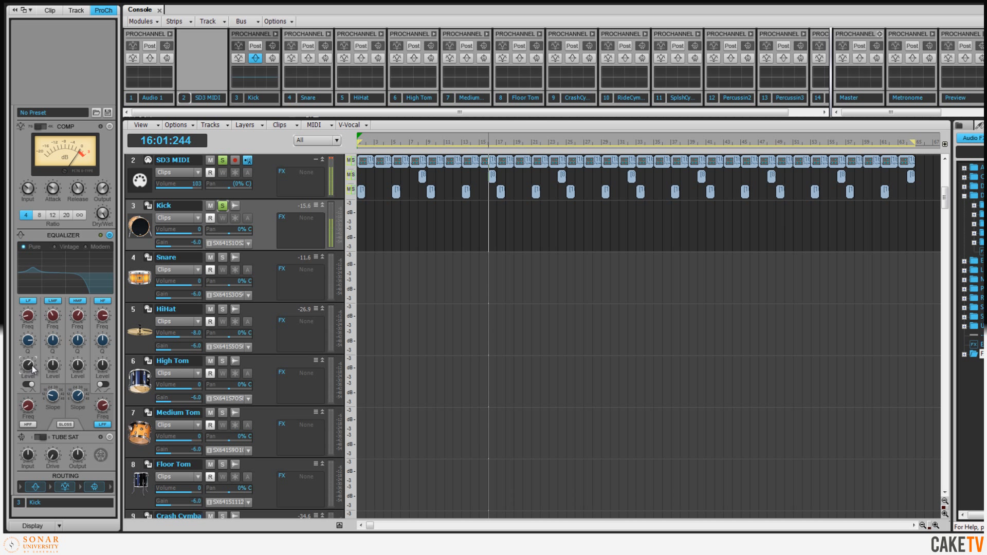
Move tube saturation ahead of the Kick's compressor, enable it, raise its input, lower its output and set the drive to about 49.6%
left_click_drag(102, 488, 67, 488)
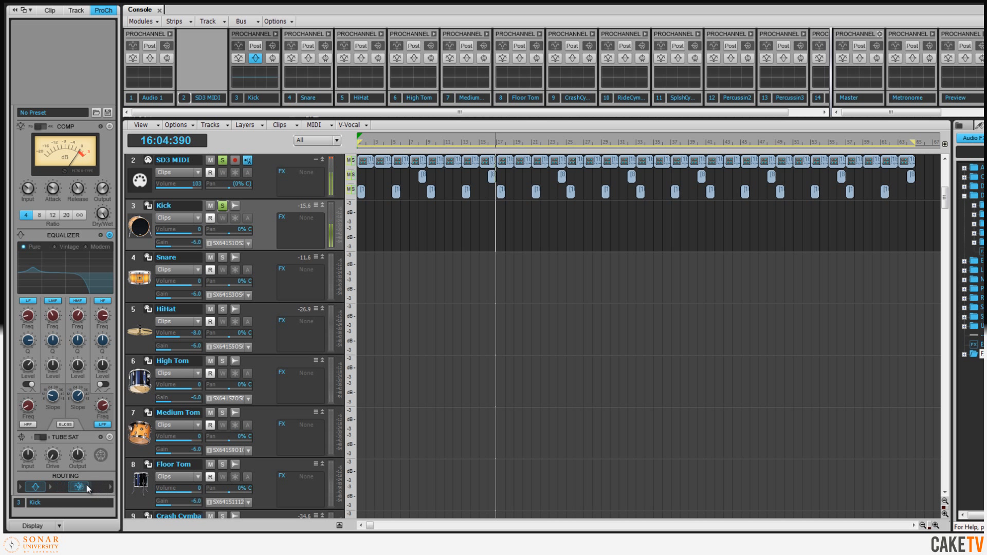
left_click(110, 437)
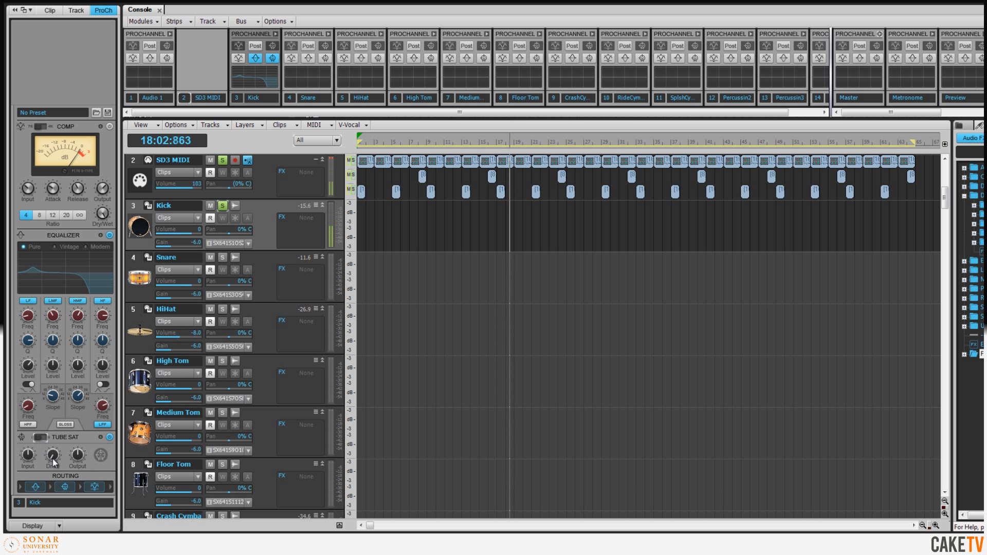
left_click_drag(29, 461, 29, 458)
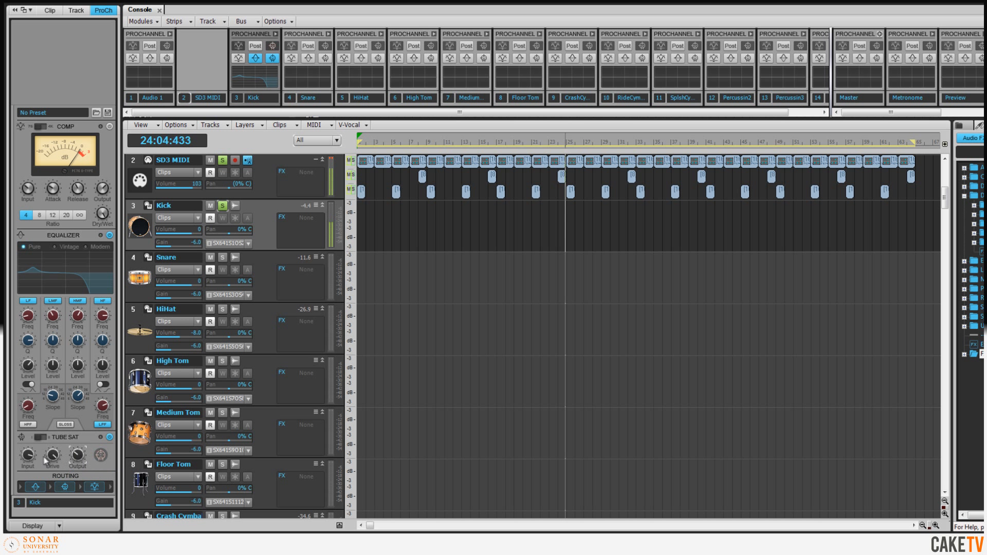
left_click_drag(51, 457, 52, 457)
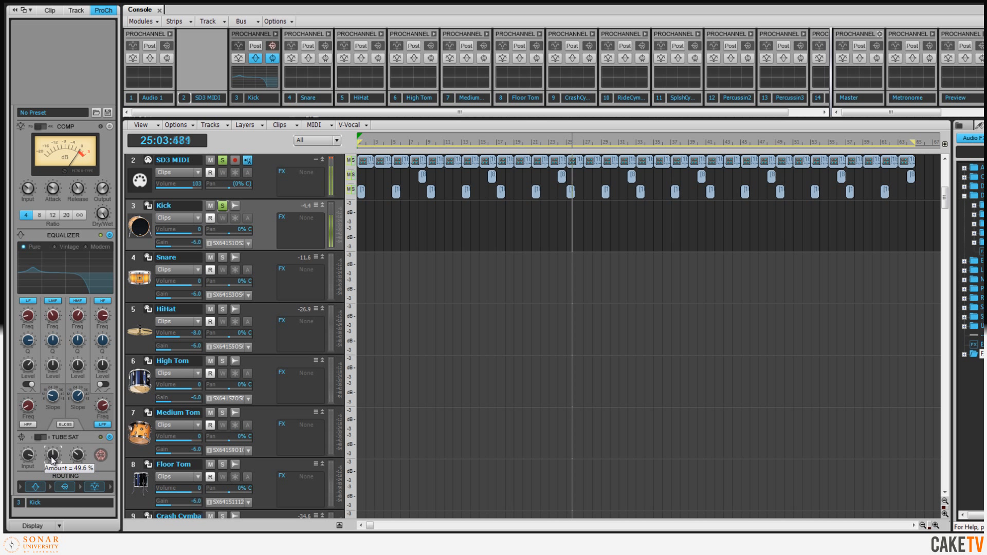
Enable the Kick's compressor with ratio 8, adjust the attack, set the input to about 25.5 dB and balance the output level
left_click(110, 126)
left_click(39, 215)
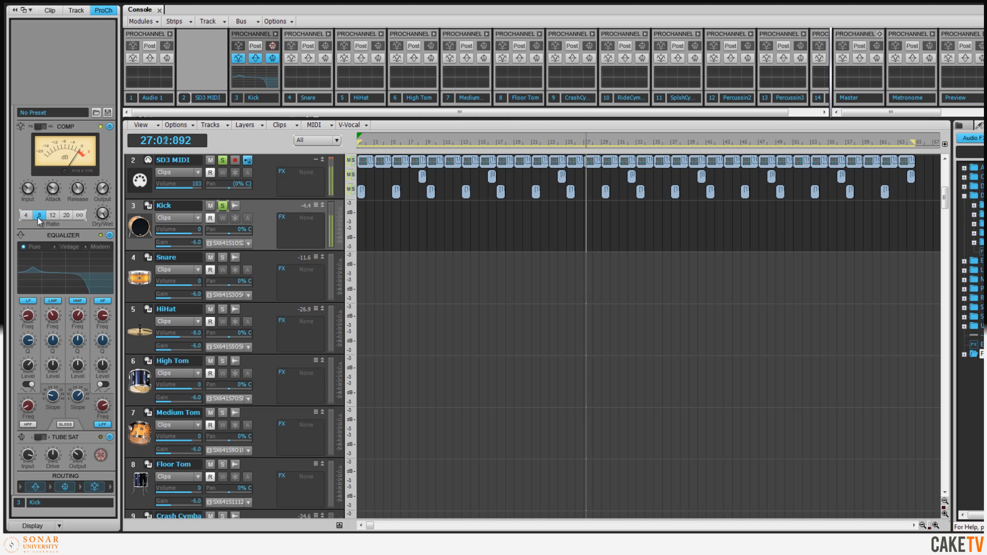
left_click_drag(53, 191, 53, 186)
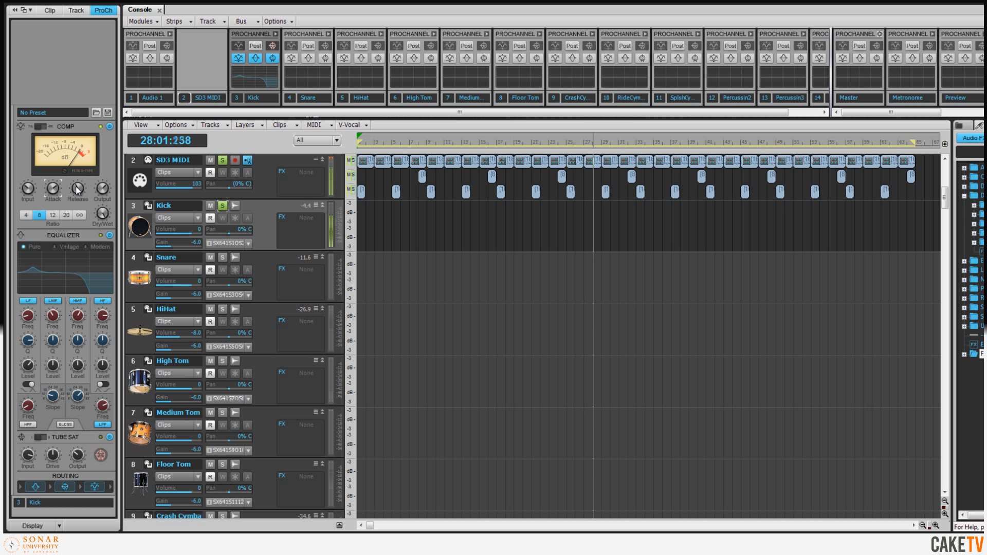
left_click(27, 190)
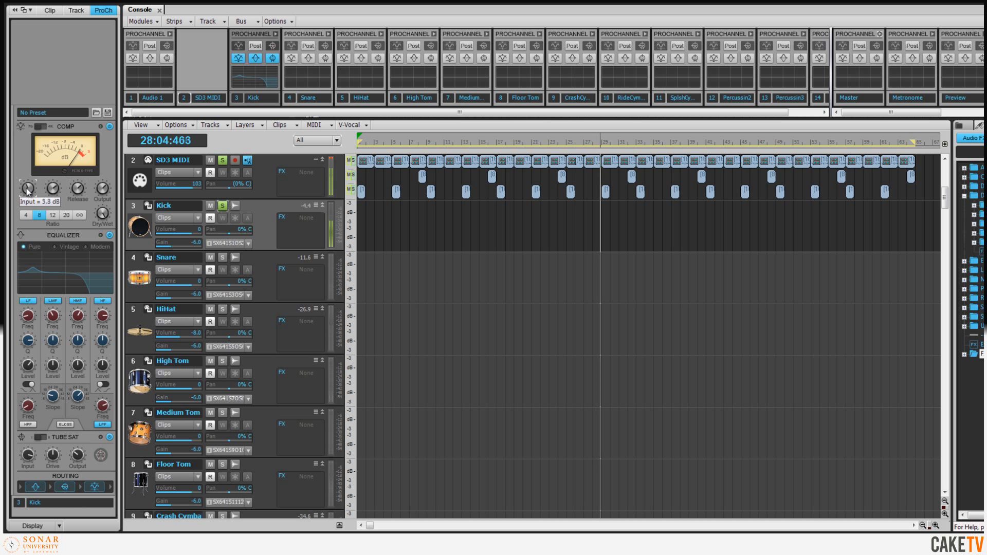
left_click(103, 189)
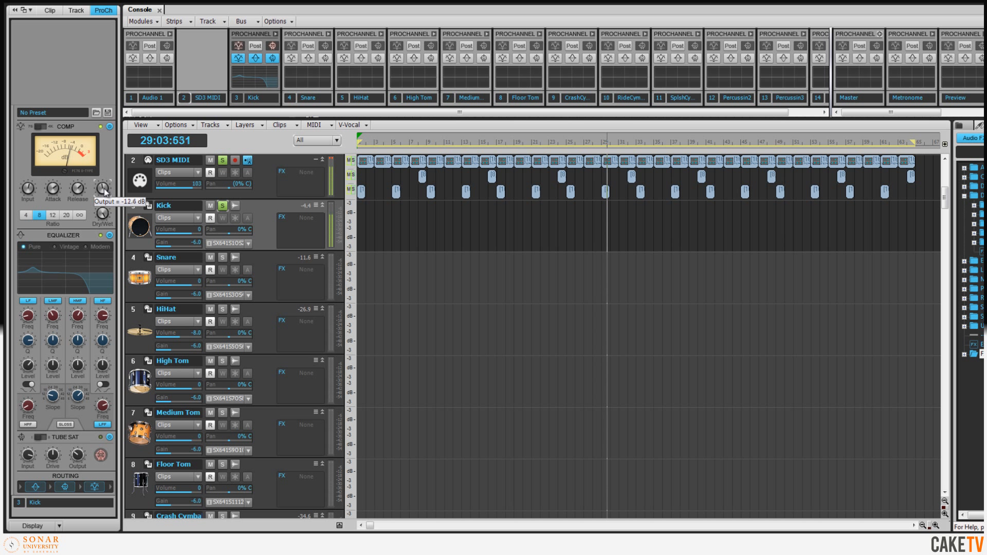
left_click(28, 191)
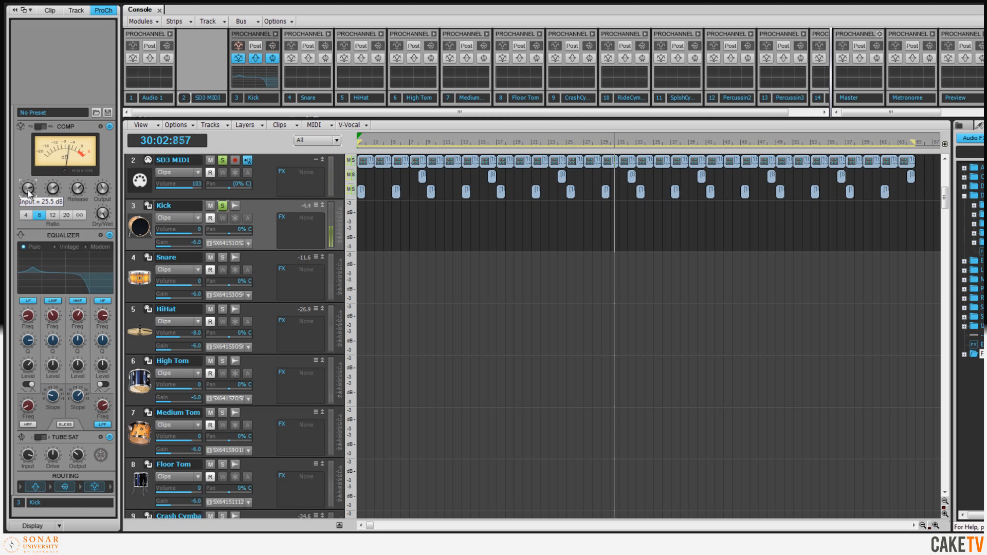
left_click(102, 190)
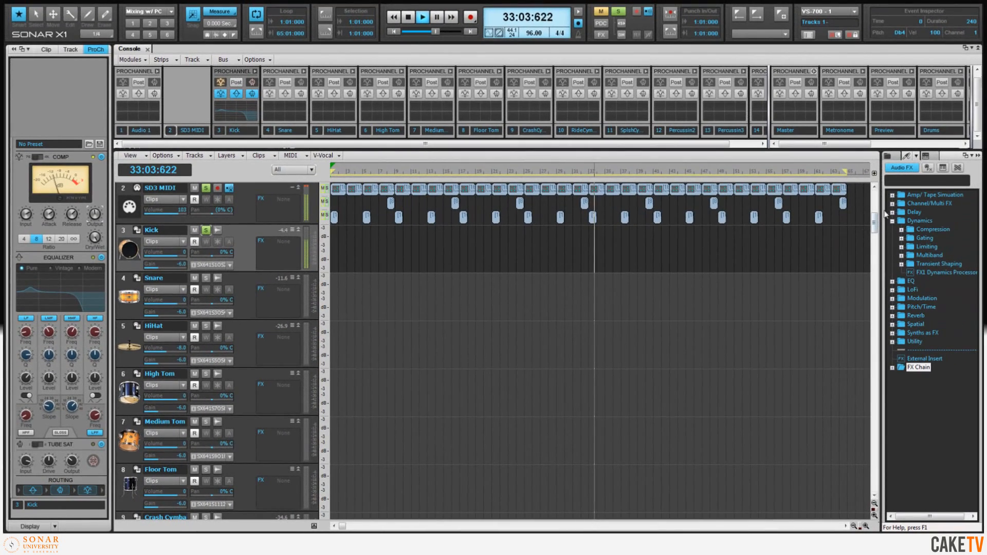
Insert the PX-64 Percussion Strip on the Kick track, enable its Shaper with decay at 39.0%, and close the plug-in
left_click(892, 203)
left_click_drag(939, 213, 277, 248)
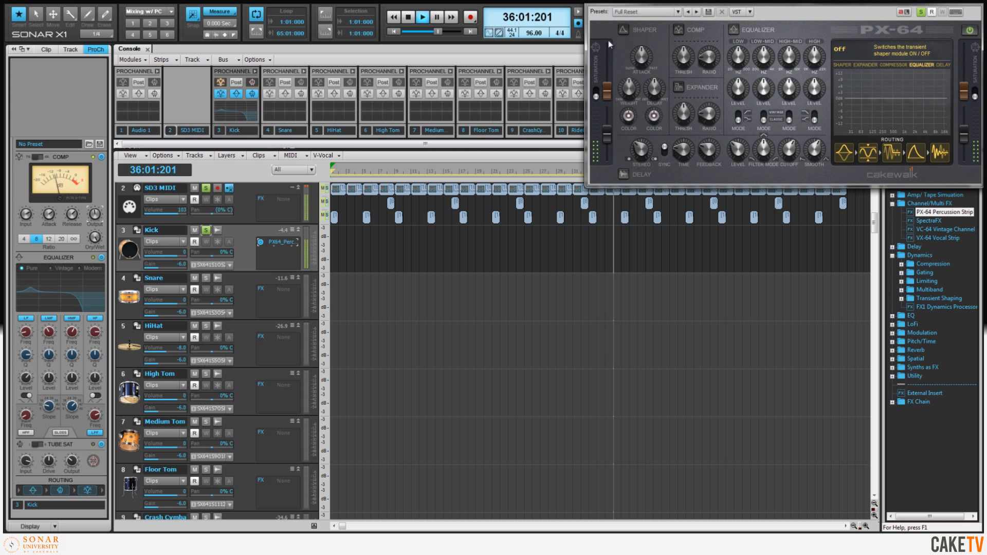
left_click(624, 30)
left_click_drag(653, 88, 648, 123)
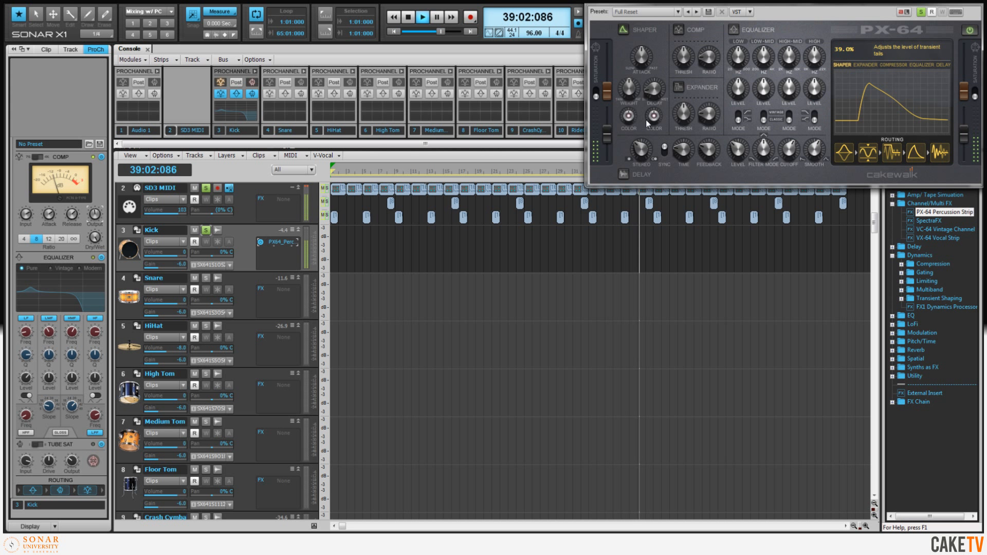
key("Escape")
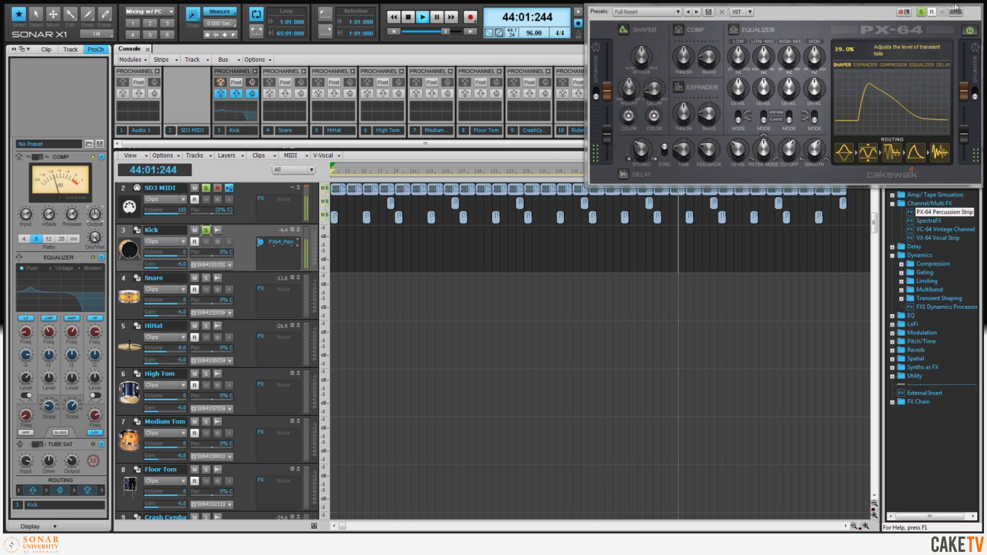
left_click(970, 4)
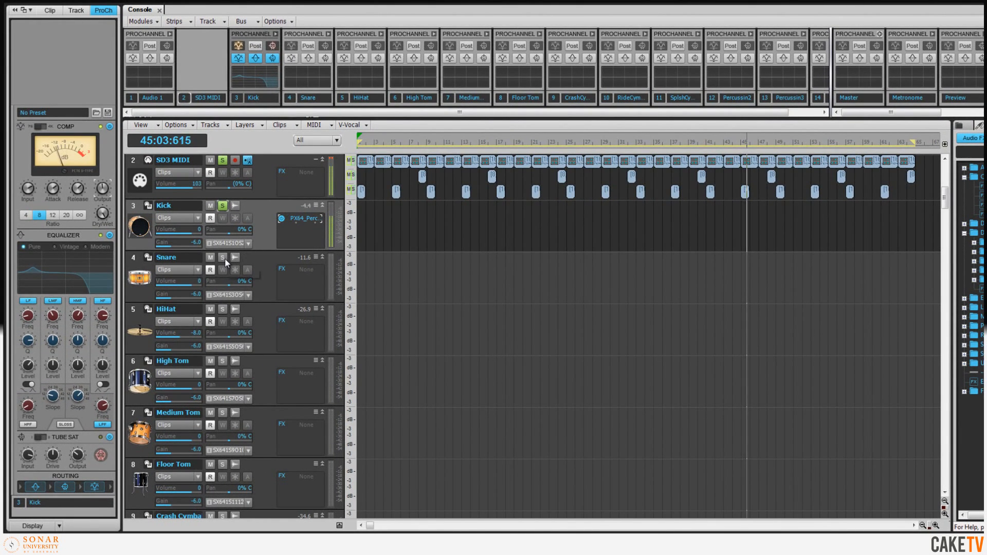
Solo the Snare track in place of the Kick and select it for processing
left_click(225, 258)
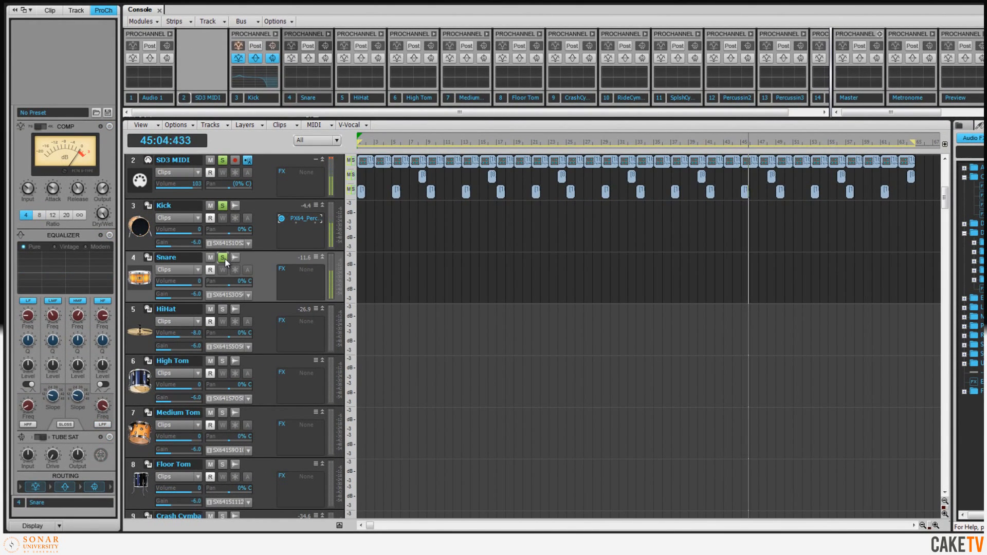
left_click(223, 206)
left_click(263, 279)
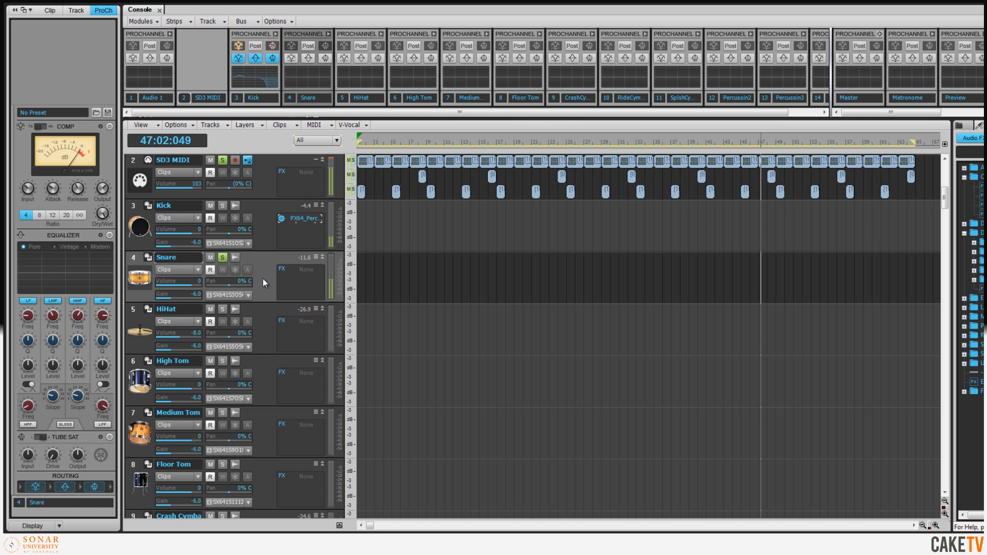
Move the Snare's equalizer ahead of its compressor, enable it, switch on the high-pass filter and adjust the filter's slope and frequency
left_click_drag(66, 488, 35, 491)
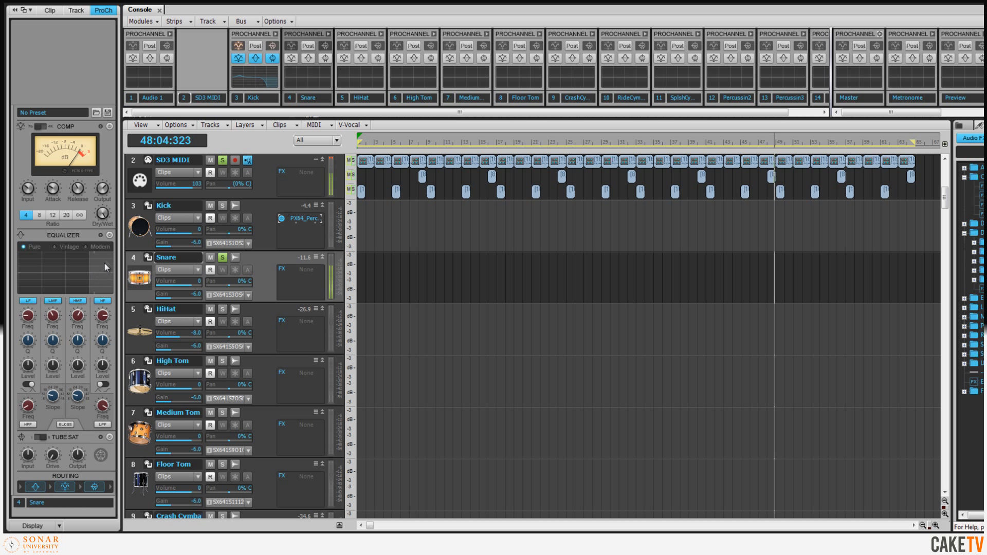
left_click(109, 235)
left_click(29, 425)
mouse_move(53, 397)
left_click_drag(53, 397, 34, 408)
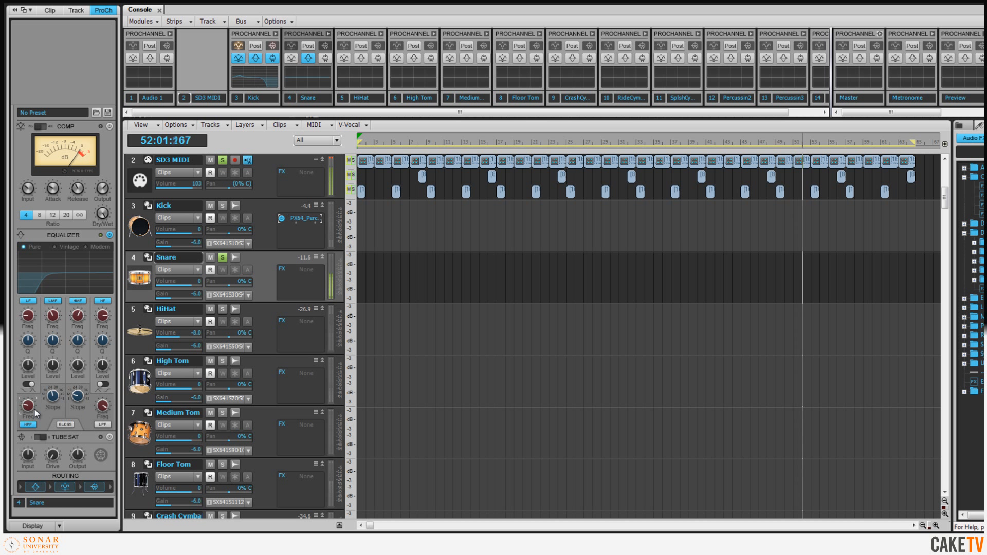
Toggle the shape of the Snare's high-frequency EQ band, adjust its frequency and set its gain to -7.8 dB
left_click(103, 385)
left_click_drag(105, 321, 103, 319)
left_click_drag(108, 366, 106, 369)
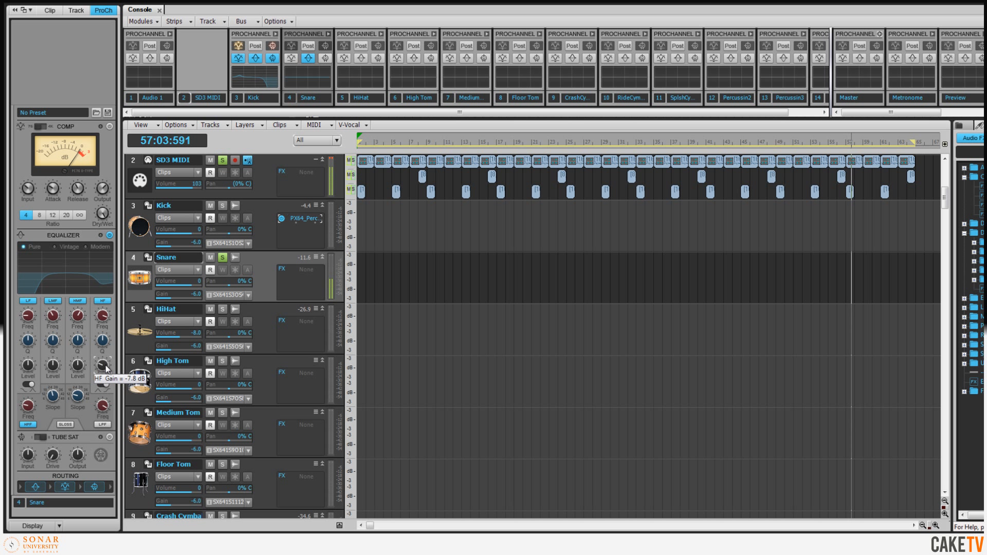
Move tube saturation ahead of the Snare's compressor, enable it, raise its input and drive, and lower its output
left_click_drag(94, 487, 77, 487)
left_click(109, 437)
mouse_move(44, 451)
left_mouse_down()
mouse_move(51, 458)
mouse_move(35, 456)
left_mouse_up()
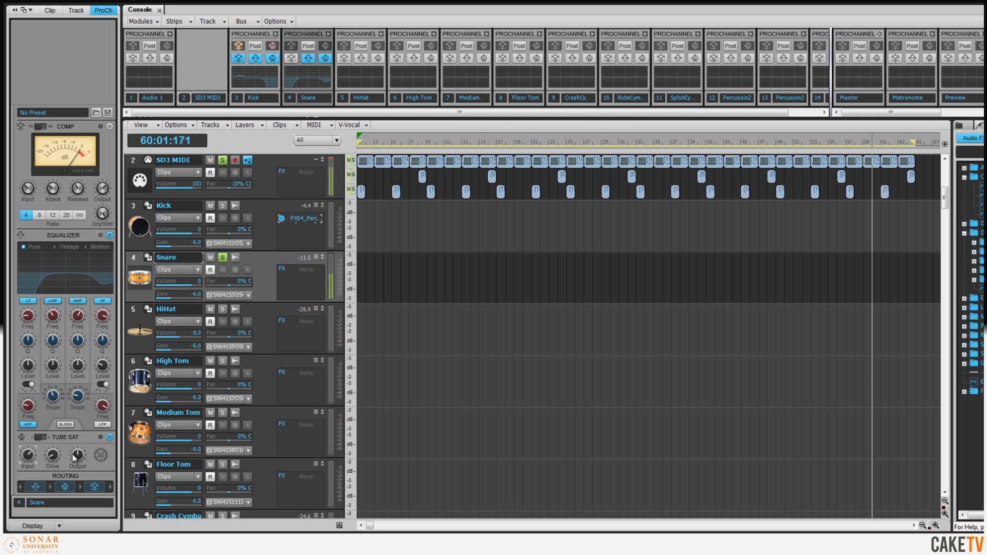
mouse_move(59, 457)
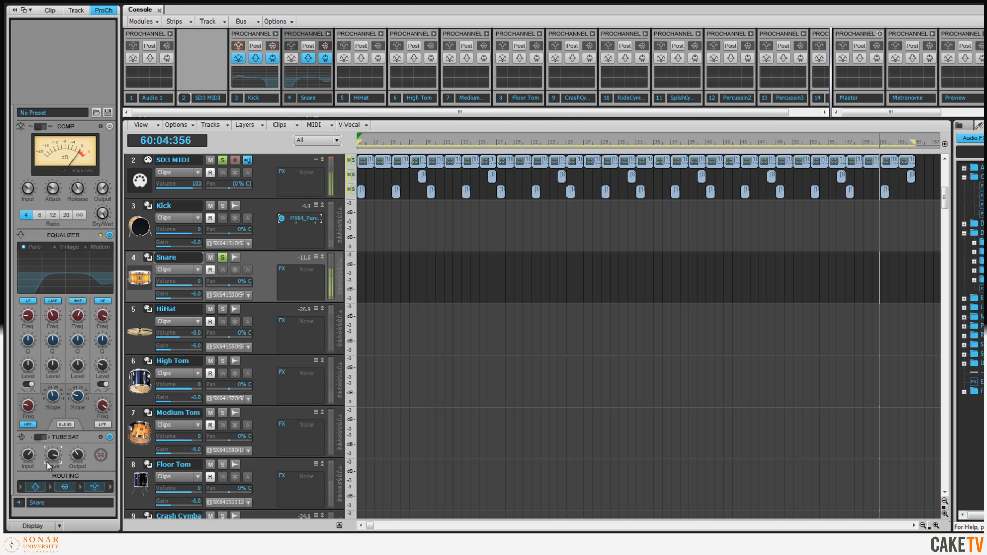
mouse_move(29, 462)
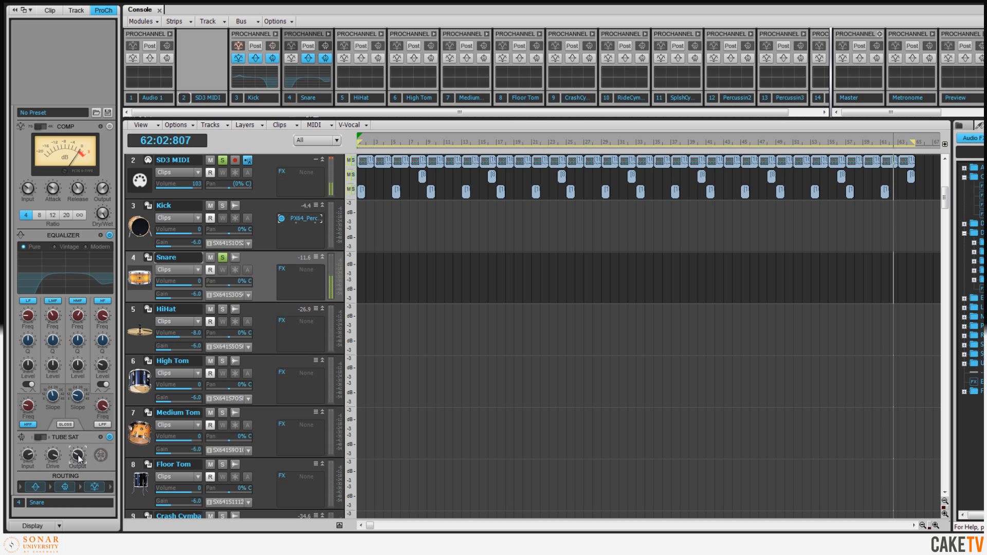
Enable the Snare's compressor with ratio 8, adjust its attack and raise its input level
left_click(110, 126)
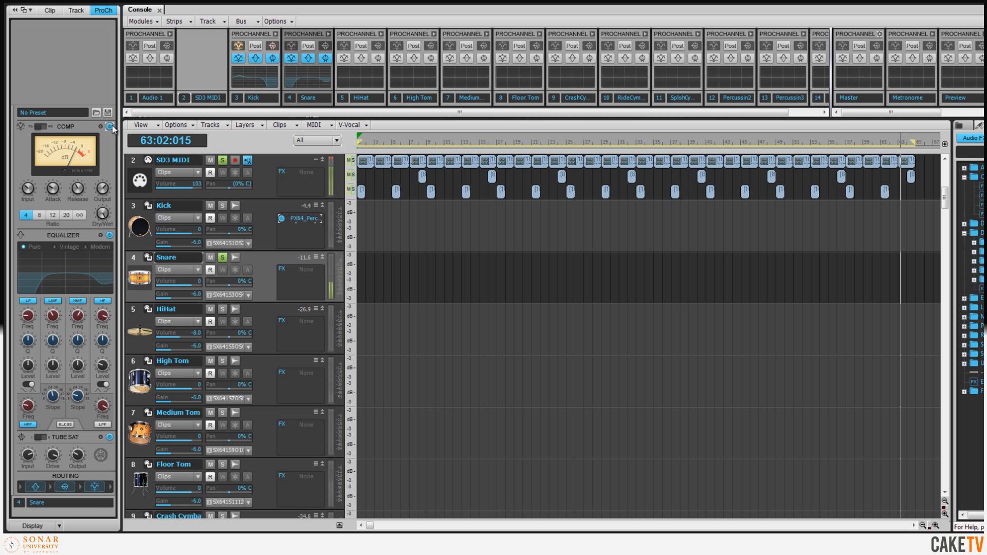
left_click(40, 215)
mouse_move(57, 191)
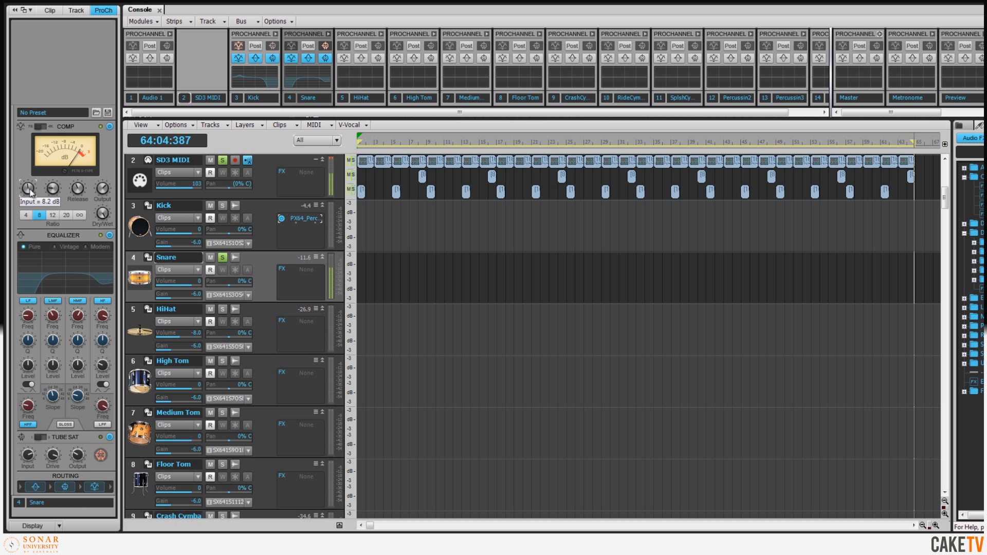
scroll(29, 191, "up", 4)
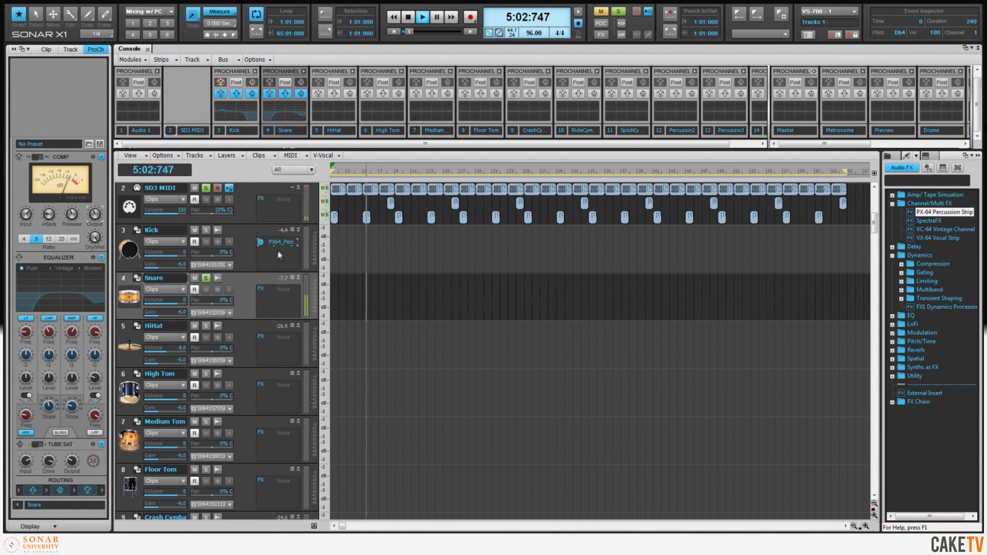
Copy the Kick's PX-64 Percussion Strip to the Snare track, adjust the Shaper's decay with tail color 26.0, and close the plug-in
left_click_drag(285, 243, 284, 242)
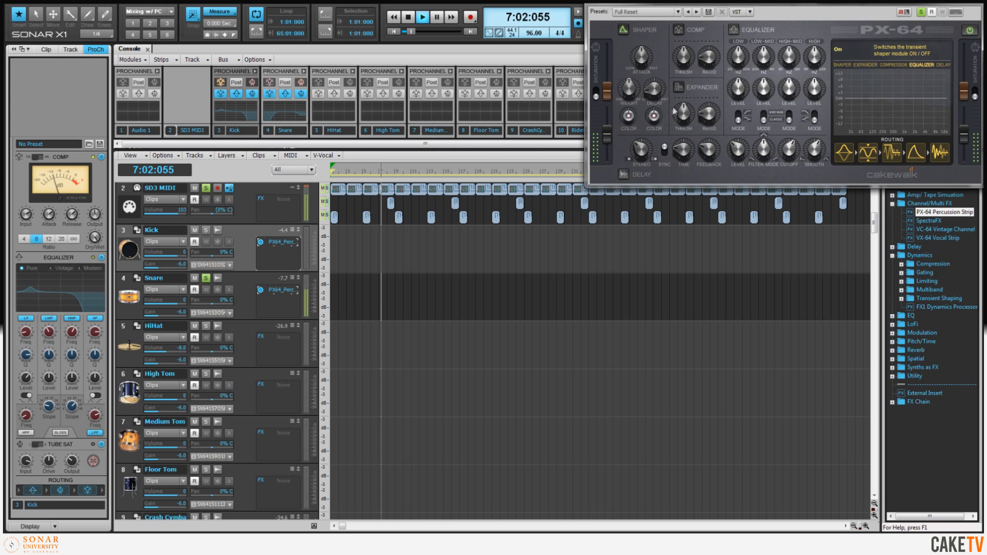
left_click_drag(653, 96, 649, 110)
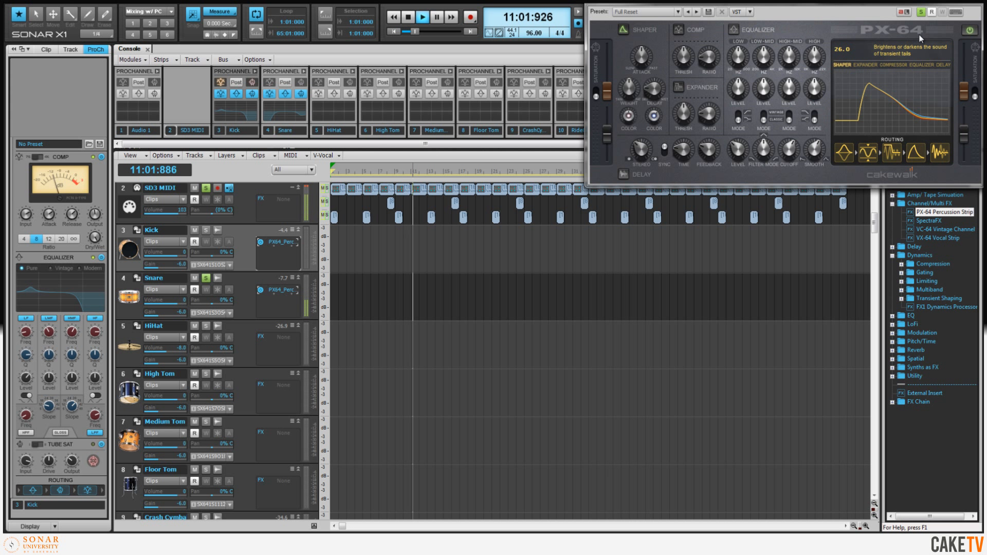
left_click(967, 3)
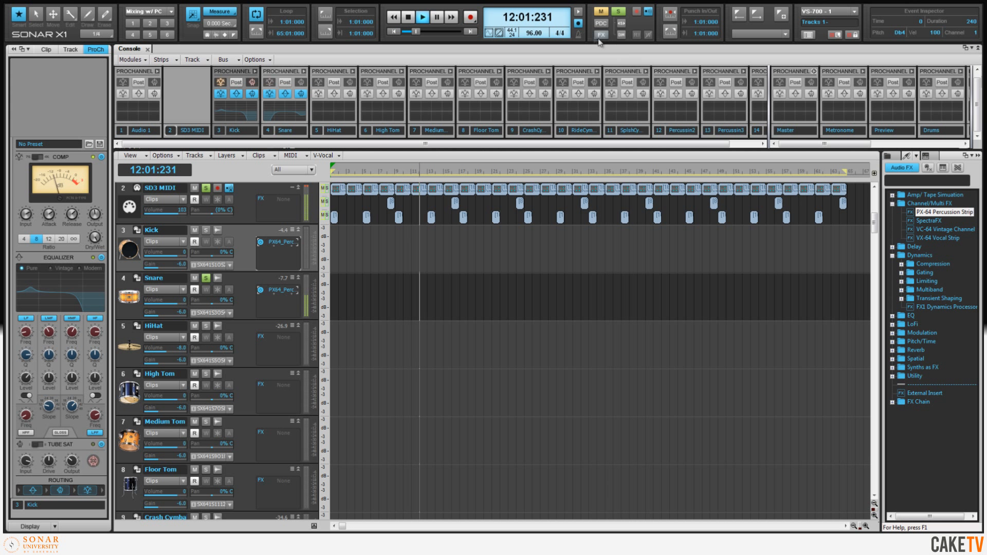
Compare the Snare using the global effects bypass, and solo the HiHat track in place of the Snare
left_click(601, 35)
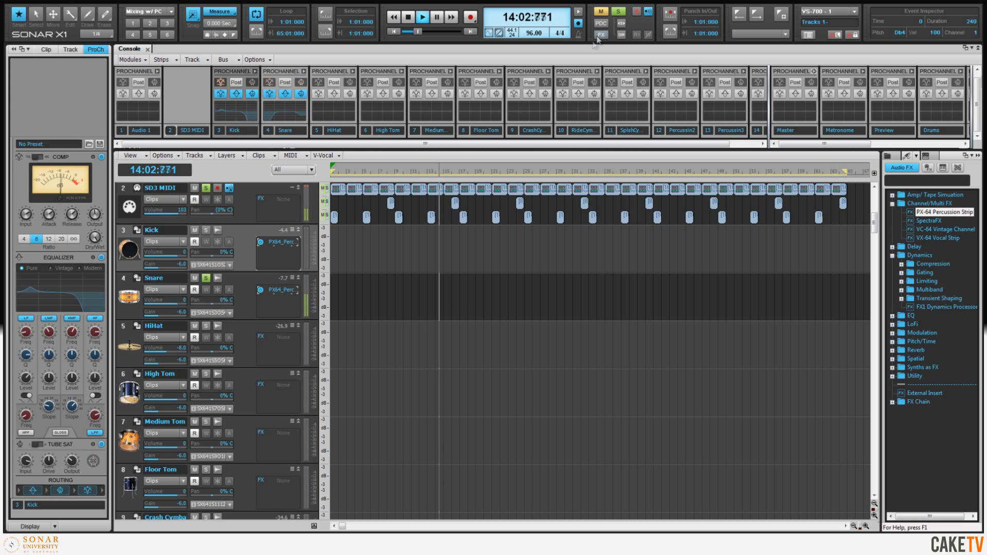
left_click(208, 280)
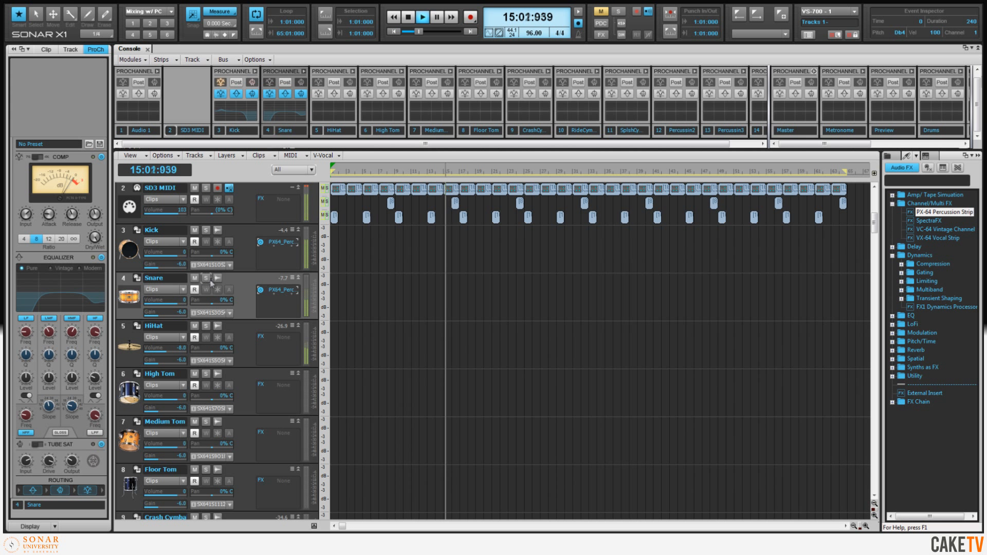
left_click(206, 327)
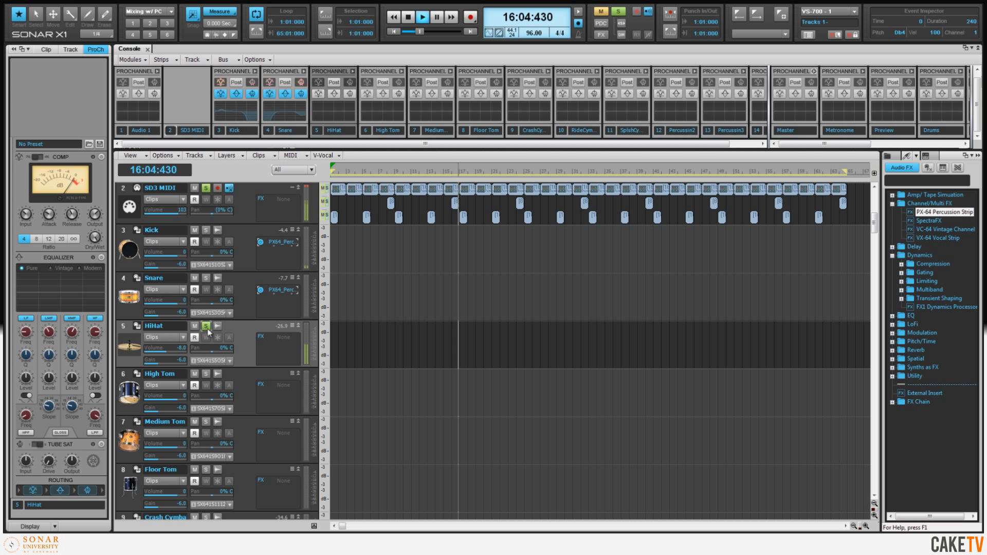
Insert the HiHat LoFi FX Chain on the HiHat track and compare its Channel Tools plug-in off and on
left_click(892, 402)
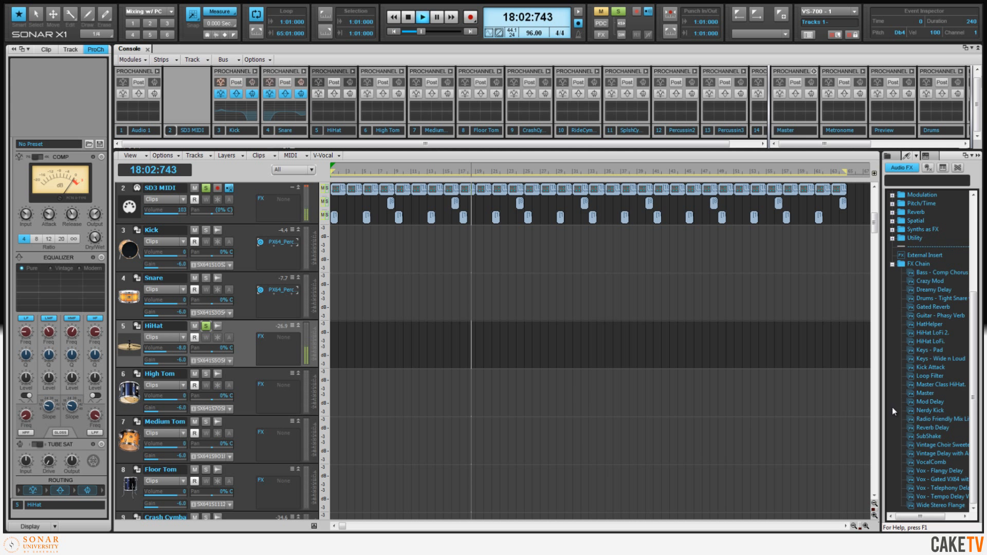
left_click_drag(926, 341, 277, 358)
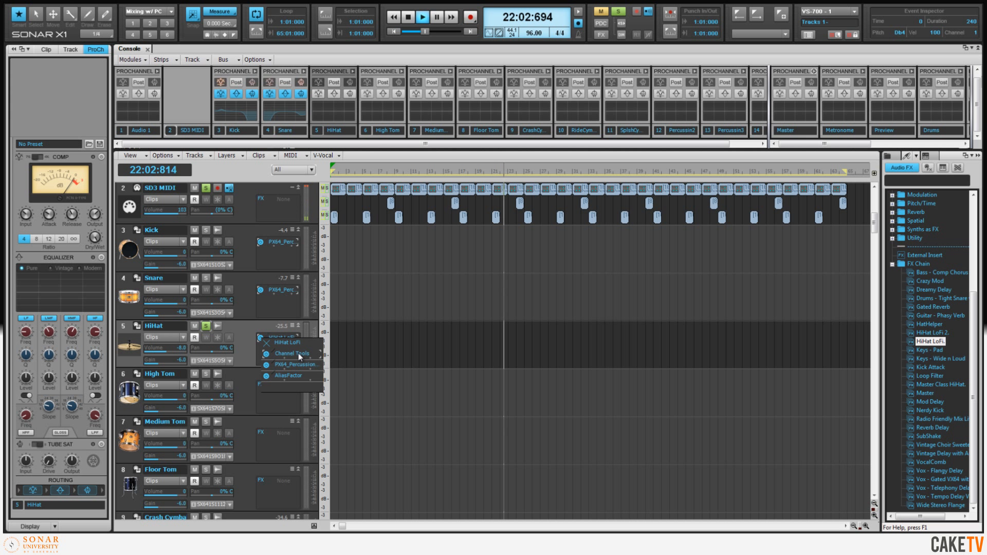
double_click(299, 353)
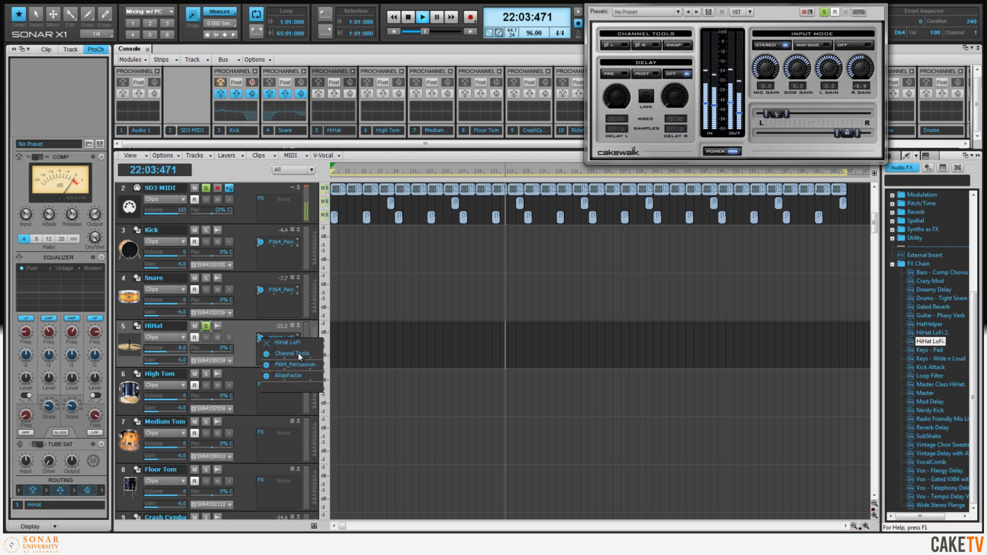
left_click(721, 152)
left_click(722, 152)
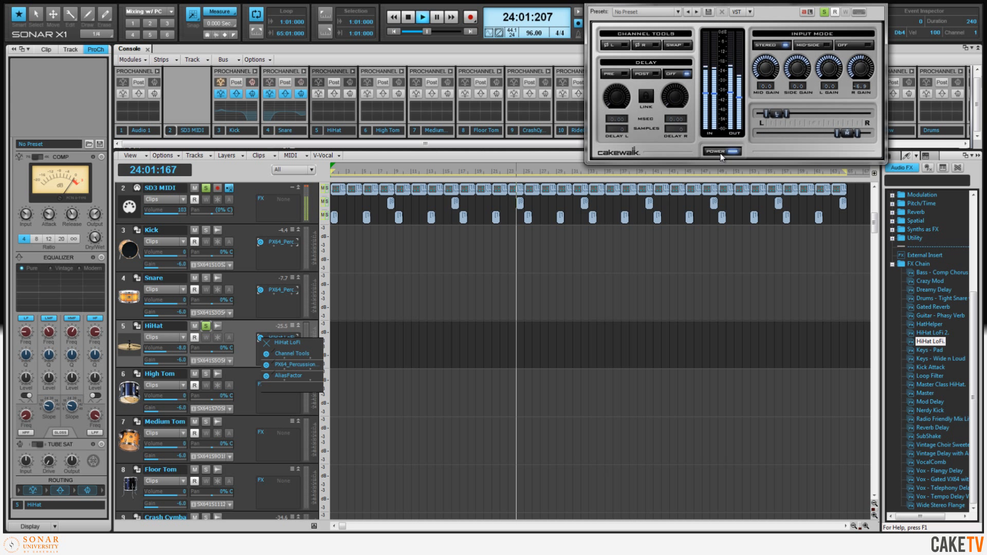
Set the right gain to -7.9 dB in Channel Tools and move the left and right pan positions slightly inward
left_click_drag(862, 65, 862, 68)
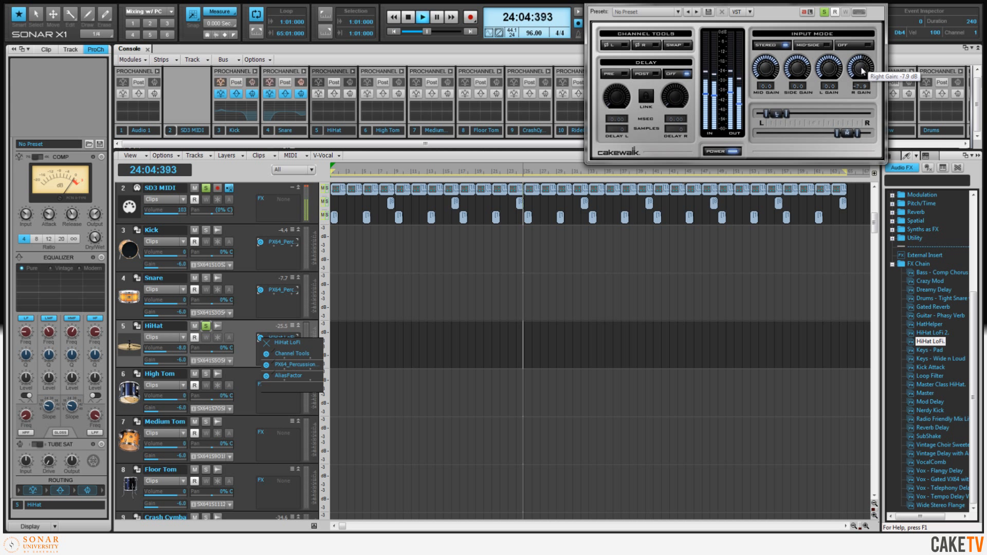
left_click_drag(781, 113, 784, 113)
left_click_drag(846, 134, 843, 133)
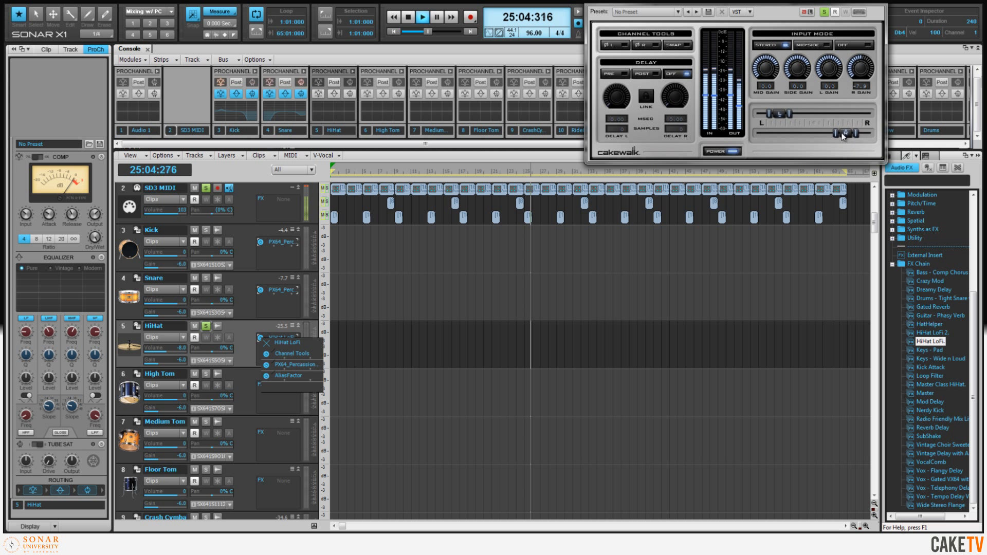
Enable the Shaper in the HiHat's PX-64 with decay at 29.9% and tail color at 53.0
double_click(304, 365)
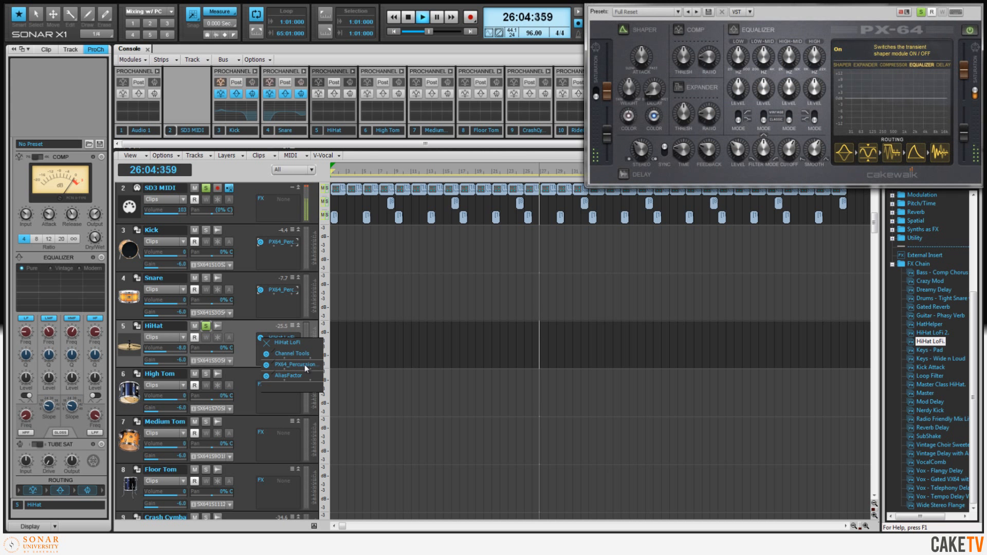
left_click(624, 30)
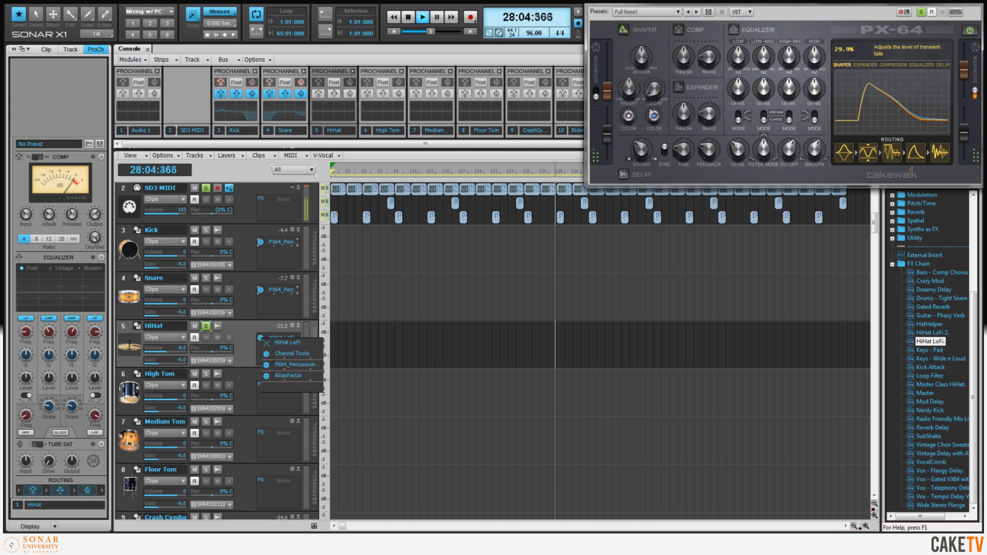
left_click_drag(653, 118, 651, 116)
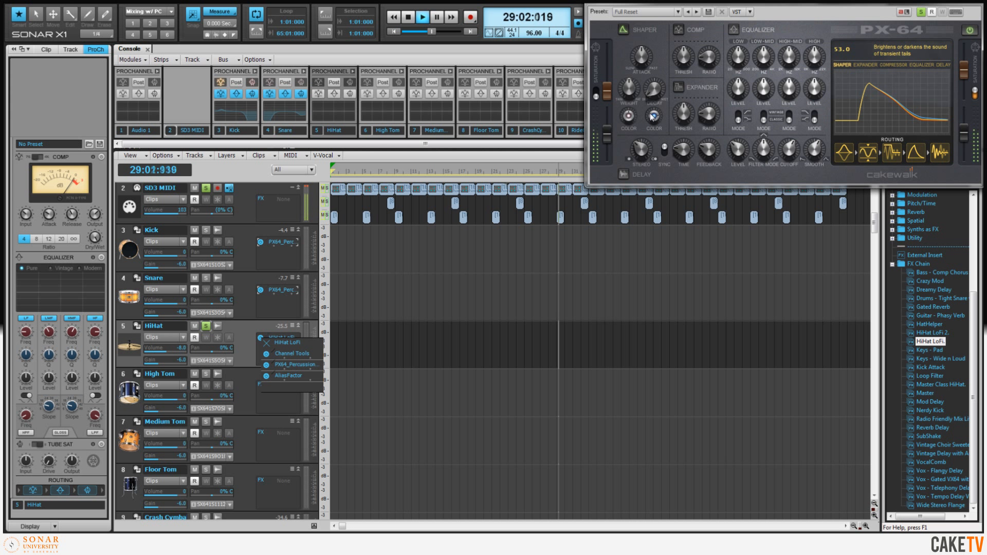
Compare the HiHat's AliasFactor off and on, set its bit depth to 11, and close all open plug-in windows
double_click(295, 377)
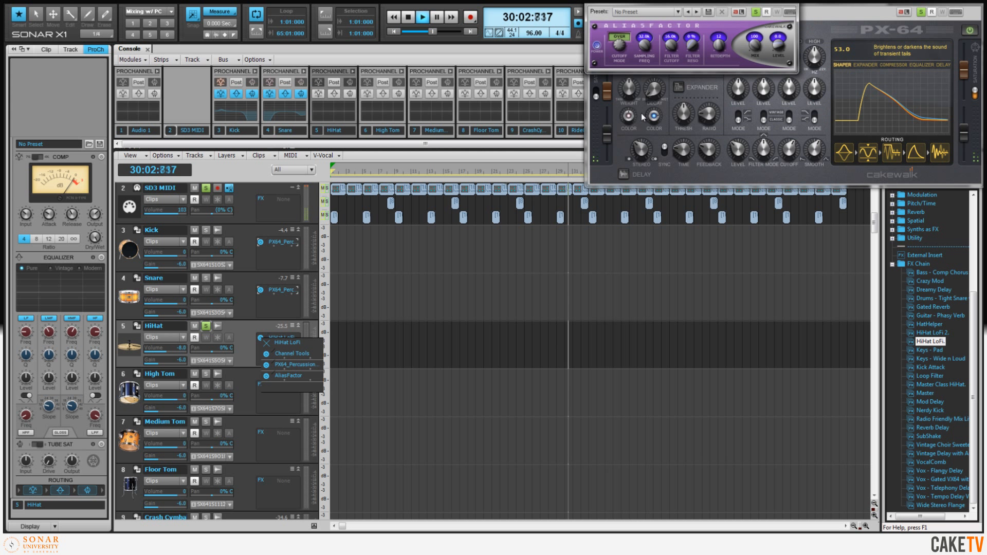
left_click(597, 45)
left_click(597, 45)
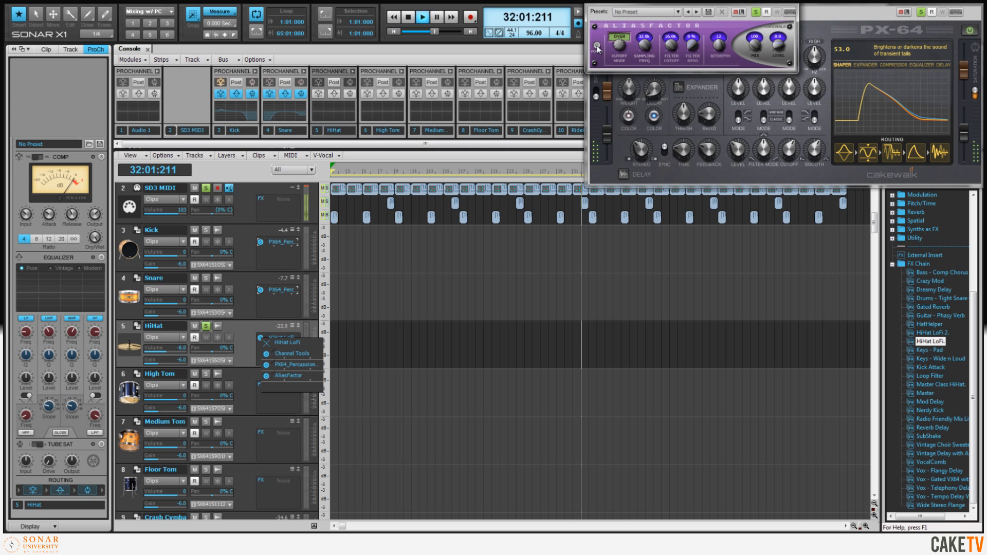
scroll(718, 45, "down", 1)
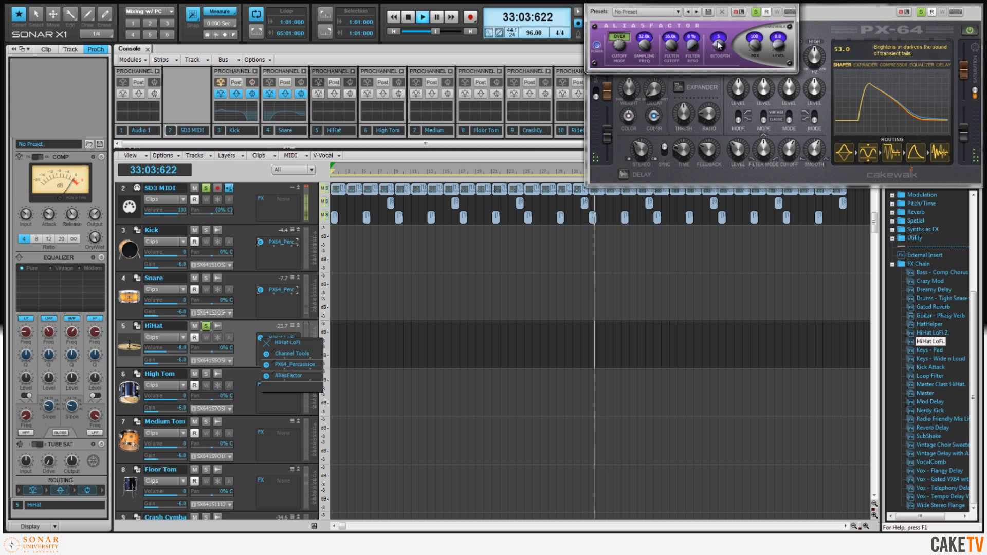
scroll(719, 45, "up", 1)
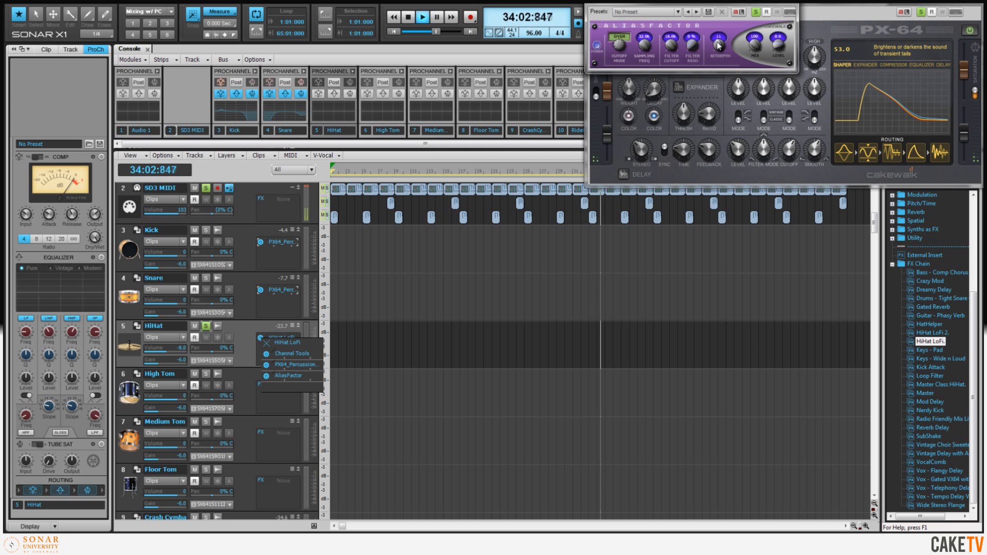
left_click(786, 4)
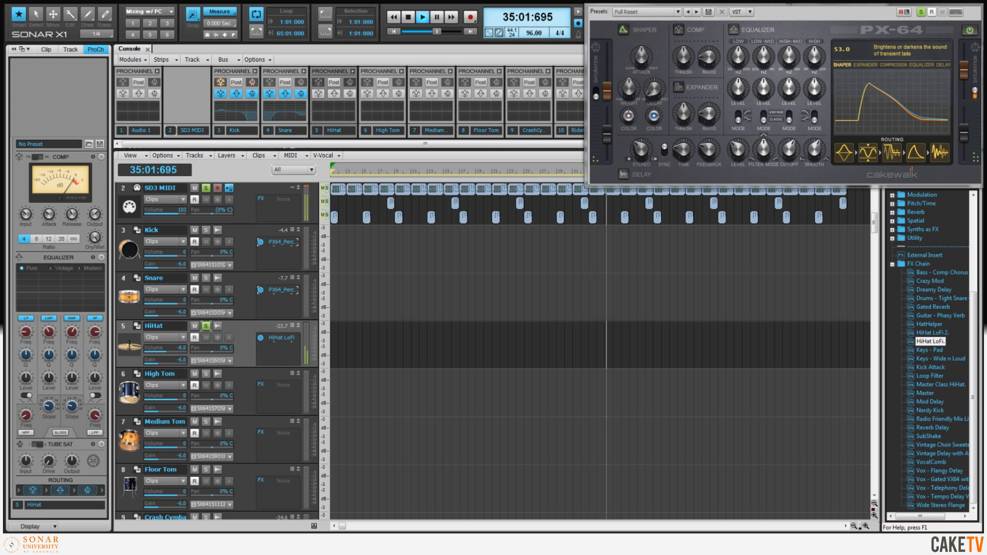
left_click(969, 4)
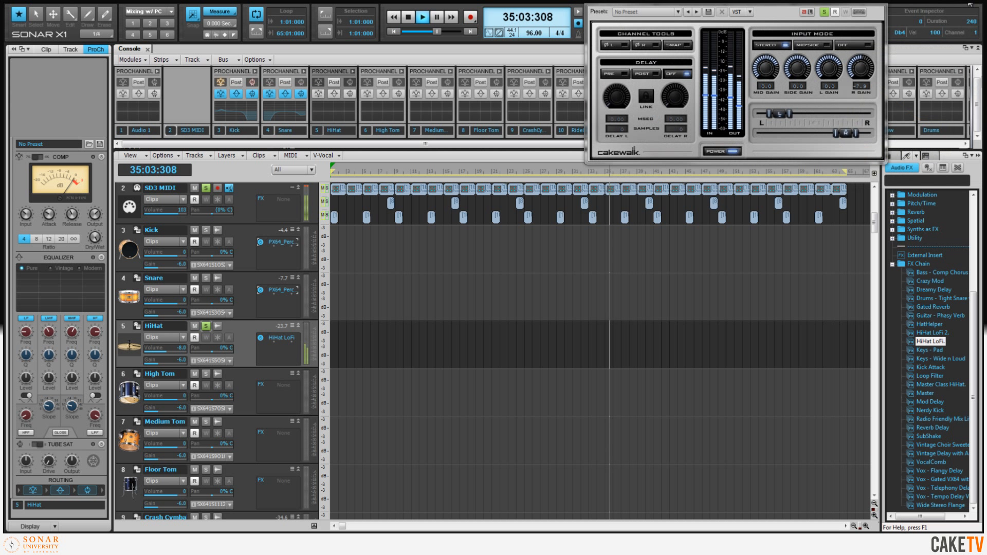
left_click(876, 3)
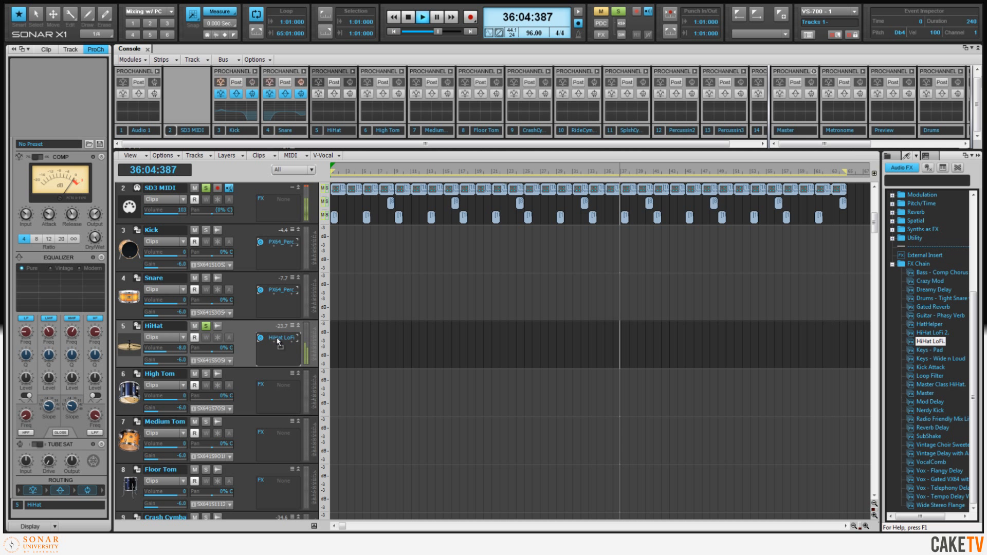
Extract the plug-ins from the HiHat's FX Chain and move the PX-64 Percussion Strip ahead of Channel Tools
mouse_move(277, 340)
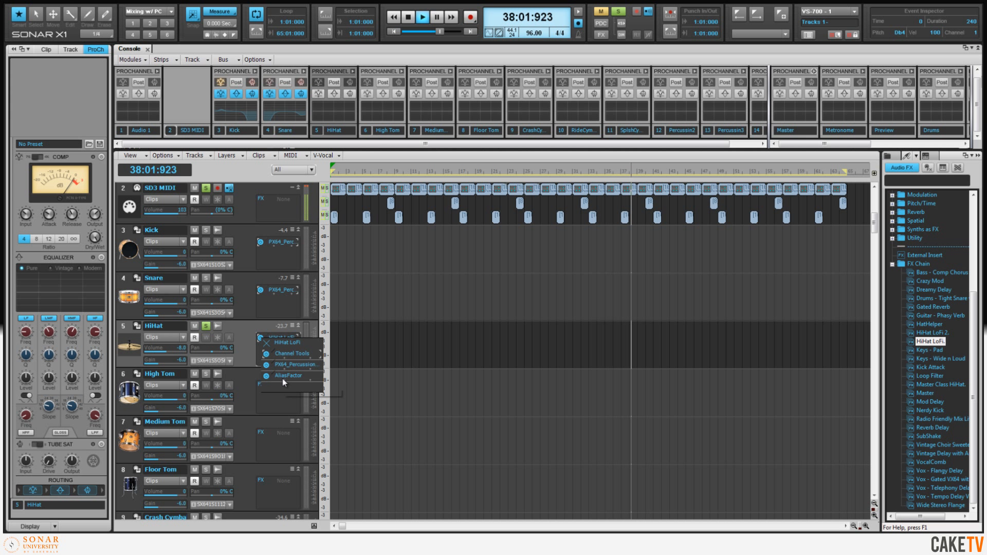
right_click(277, 340)
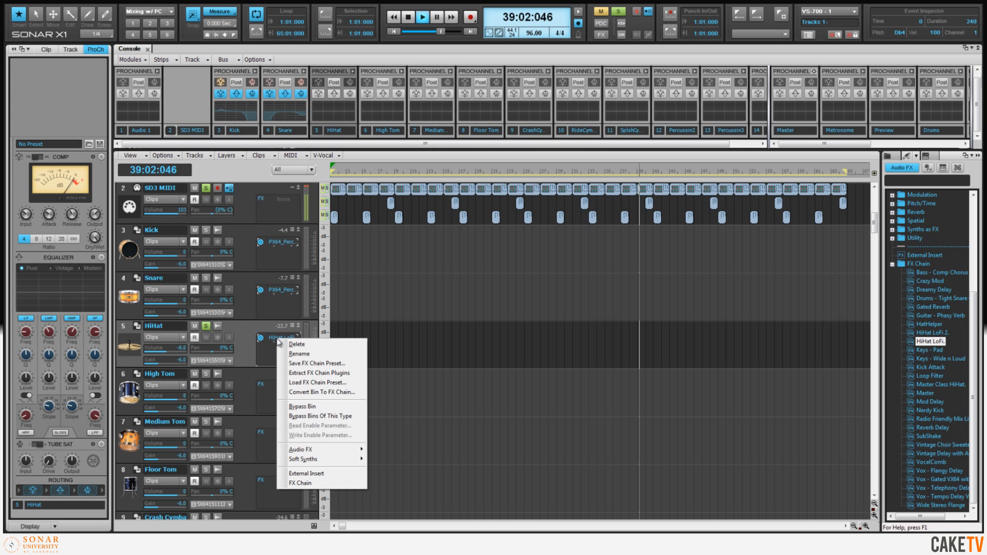
left_click(298, 372)
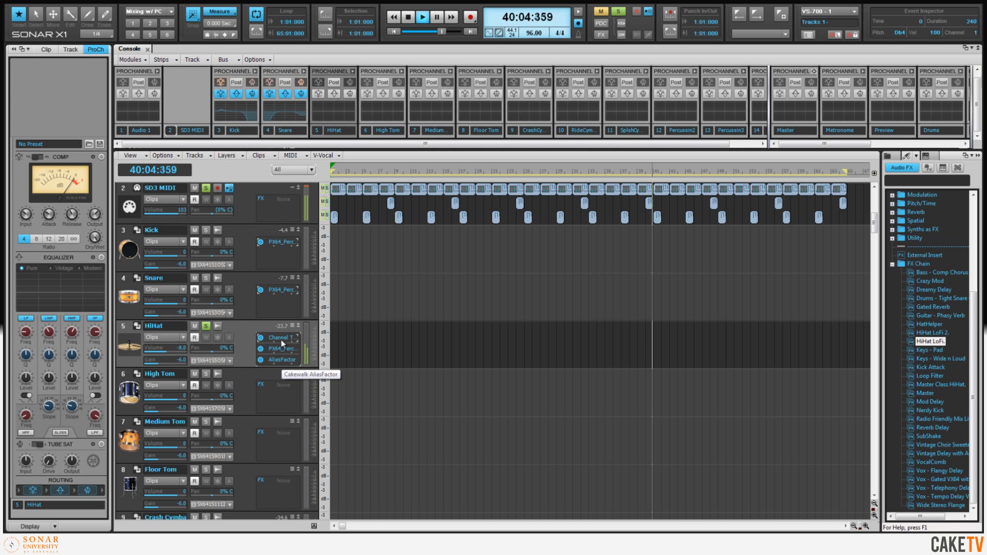
left_click_drag(276, 353, 278, 345)
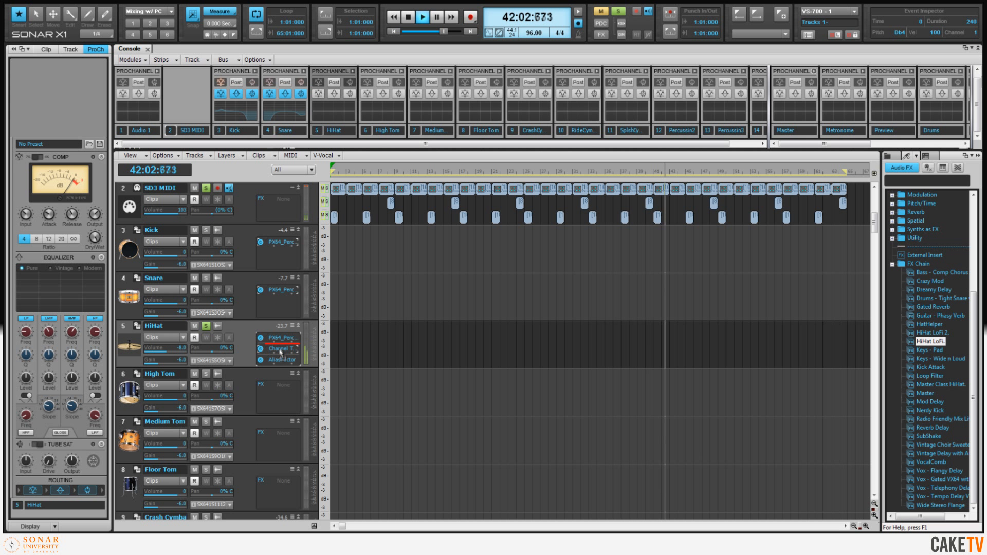
Copy the HiHat's AliasFactor to the High Tom track, and convert the HiHat's effects bin to an FX Chain
left_click_drag(276, 361, 279, 399)
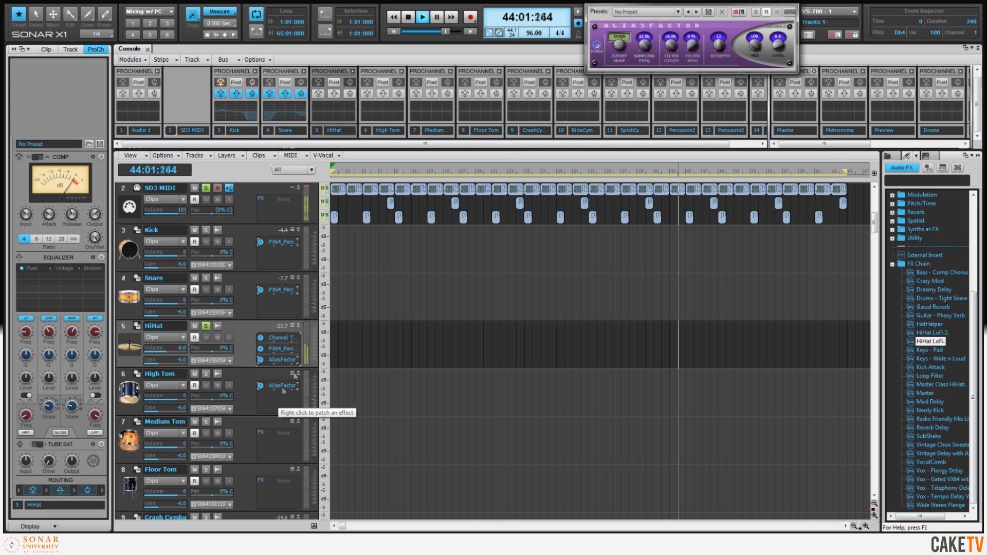
left_click(790, 3)
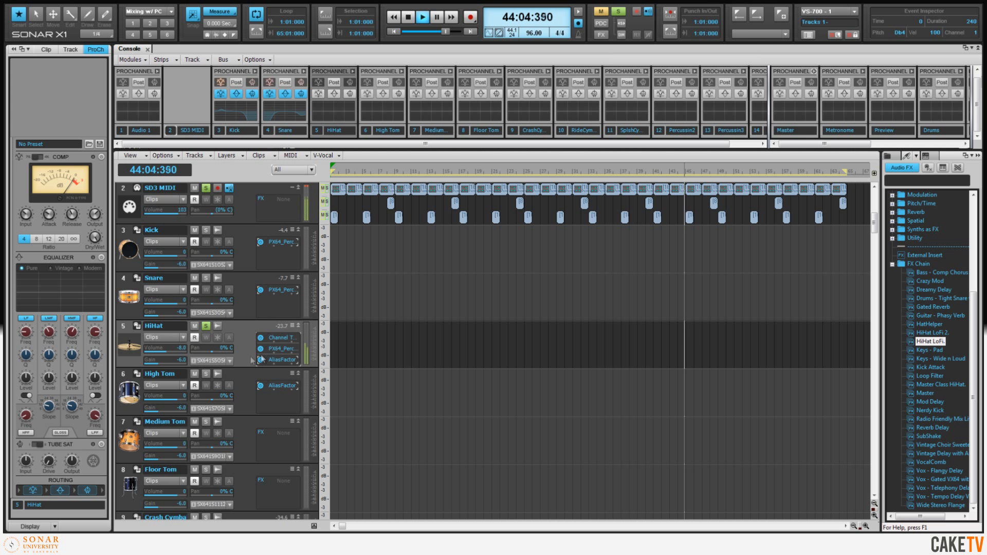
right_click(278, 348)
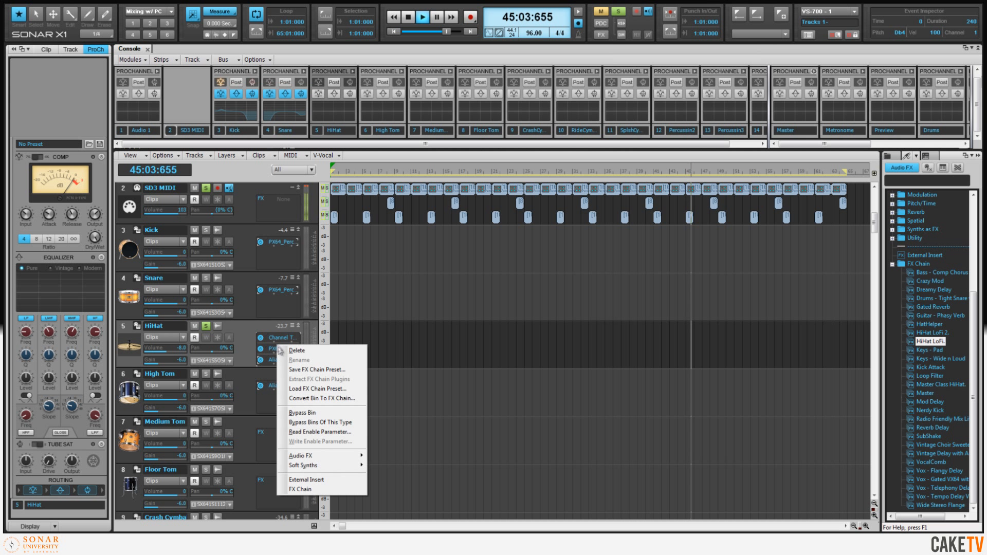
left_click(309, 399)
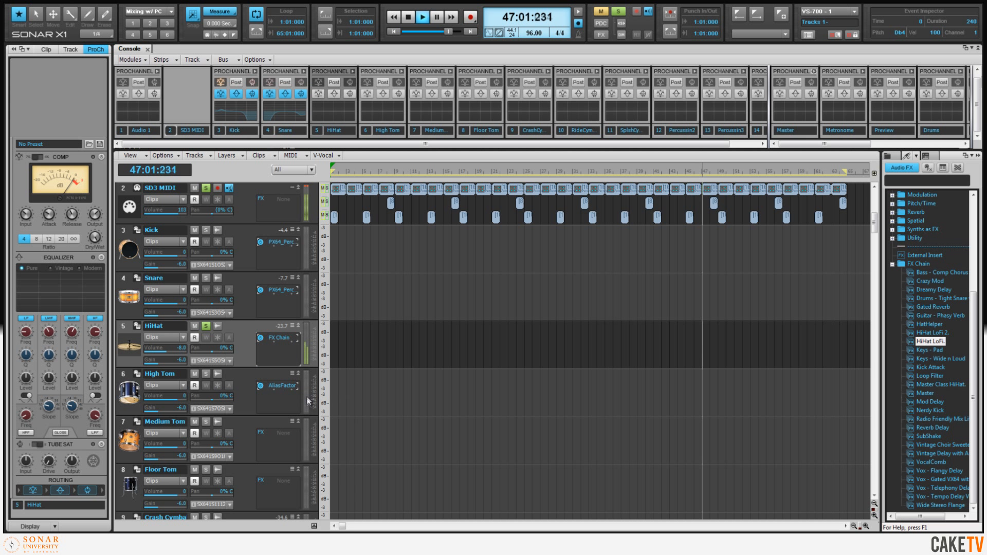
Save the HiHat's FX Chain as a preset named 123 and add that preset to the High Tom track
right_click(285, 341)
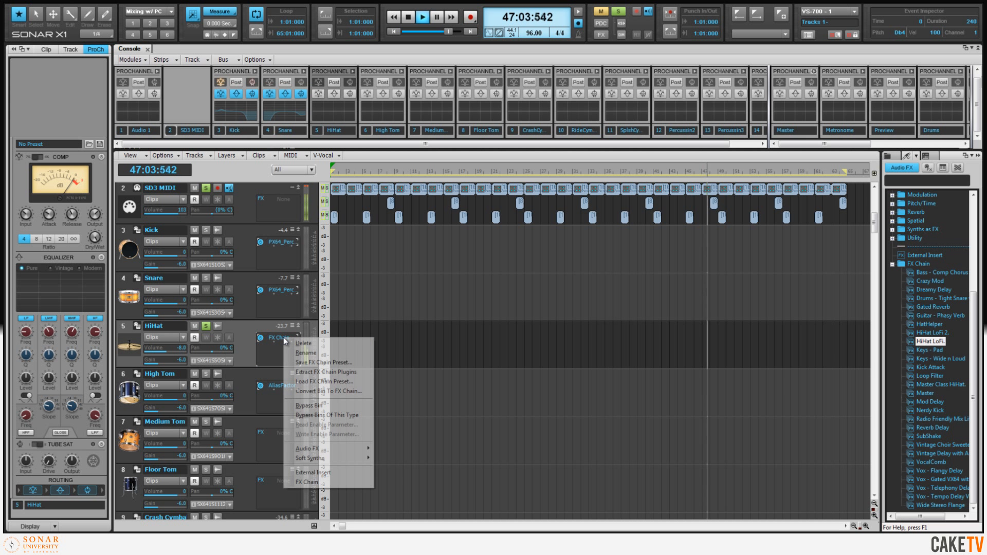
left_click(297, 363)
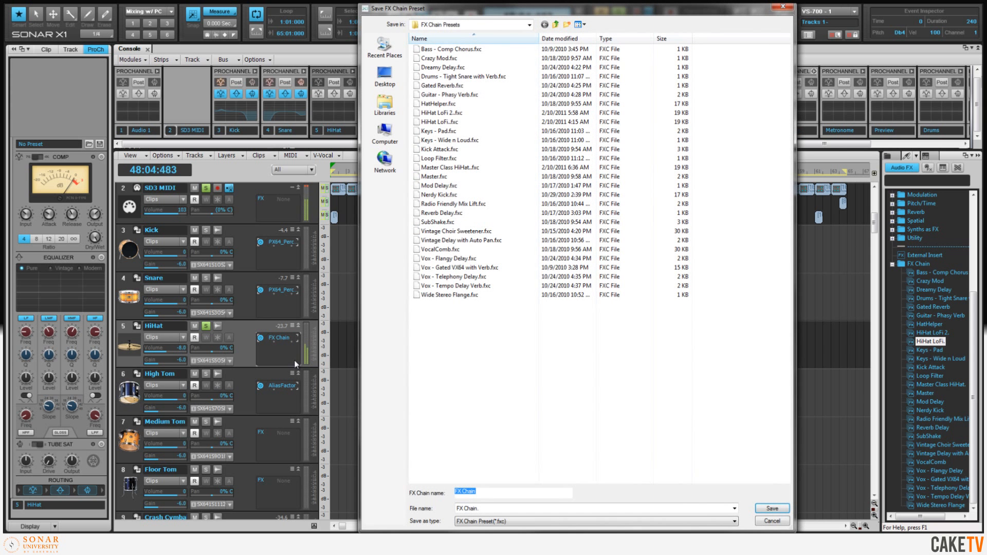
type("123")
key("Return")
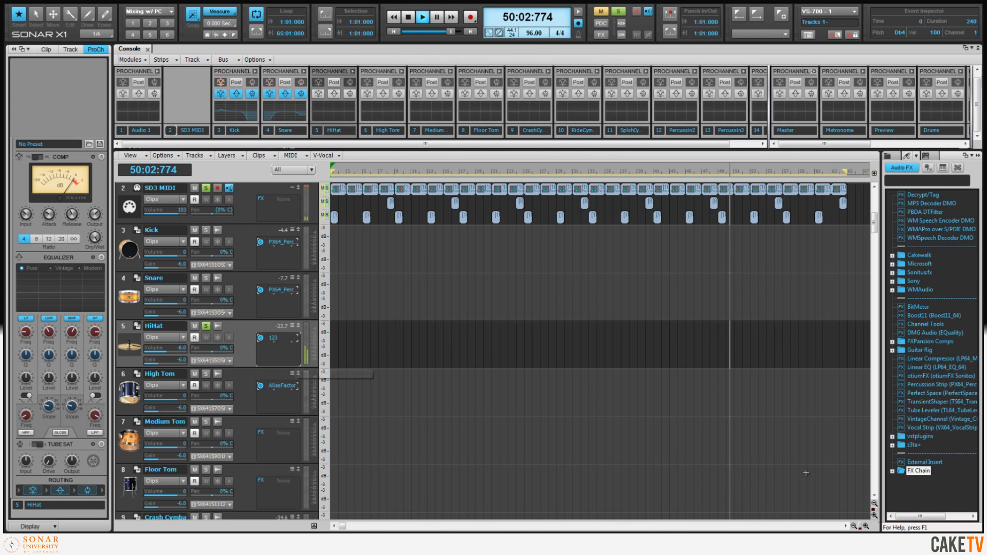
left_click(893, 471)
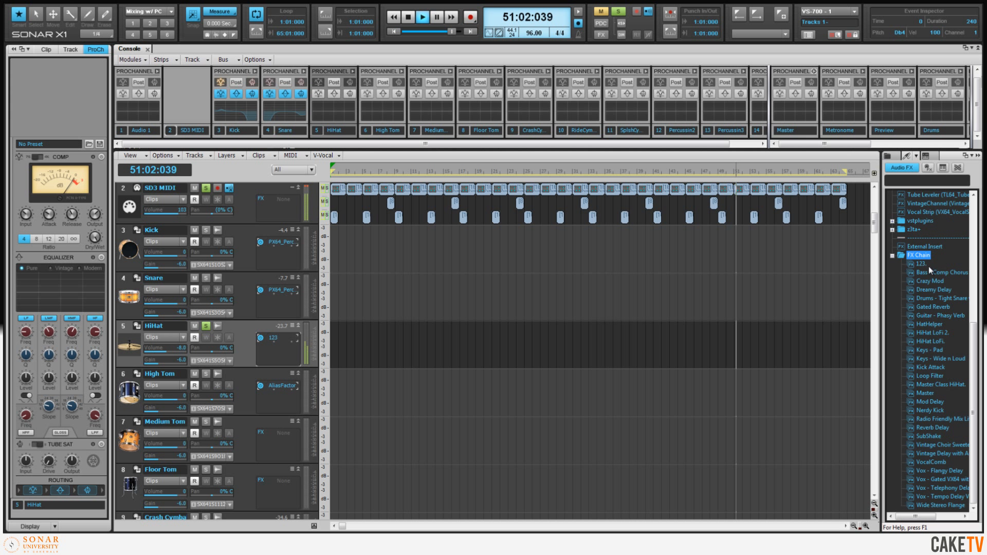
left_click_drag(923, 267, 267, 394)
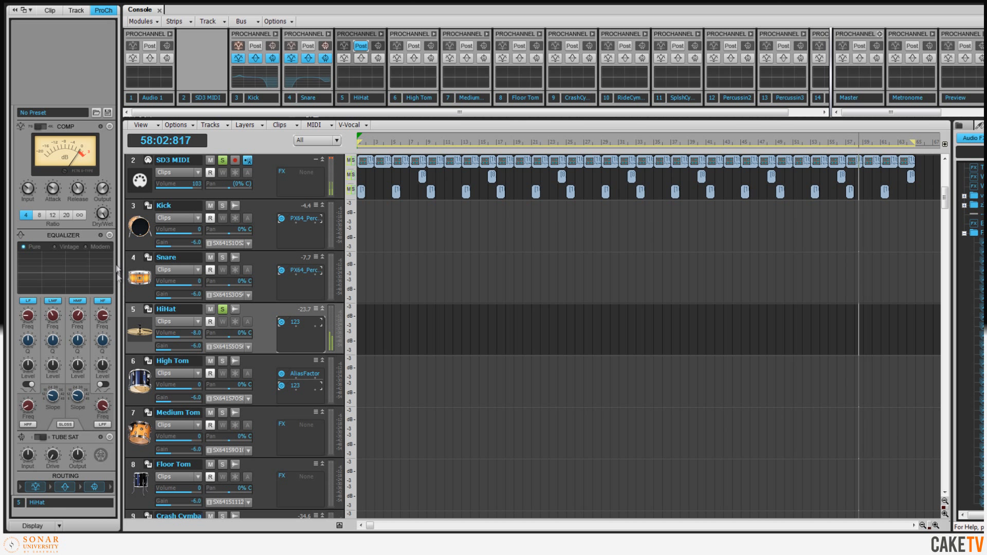
Enable the HiHat's equalizer, route it first in the ProChannel, and set its high-pass filter to 198.2 Hz with Gloss on
left_click(110, 235)
left_click_drag(65, 488, 33, 488)
left_click(28, 424)
left_click_drag(51, 398, 26, 385)
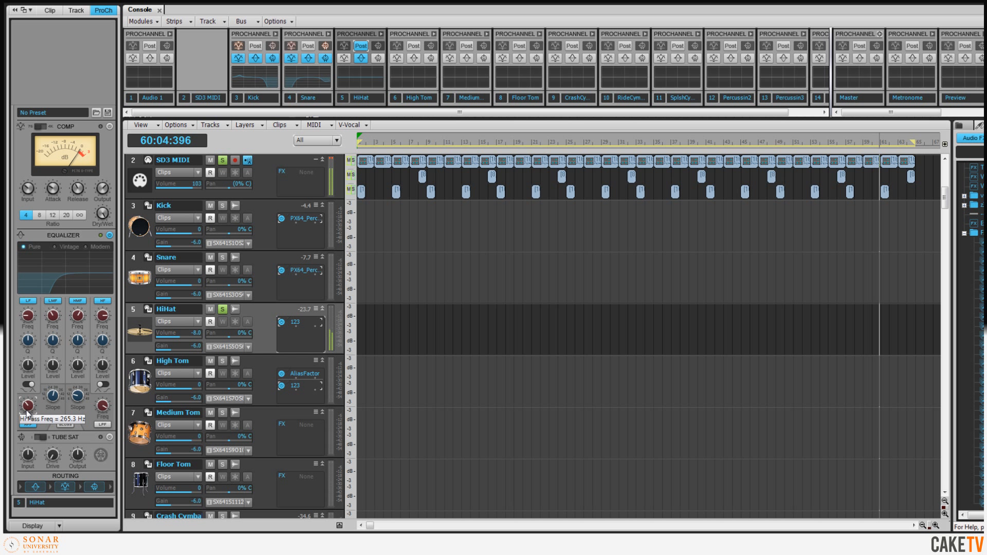
scroll(27, 411, "down", 3)
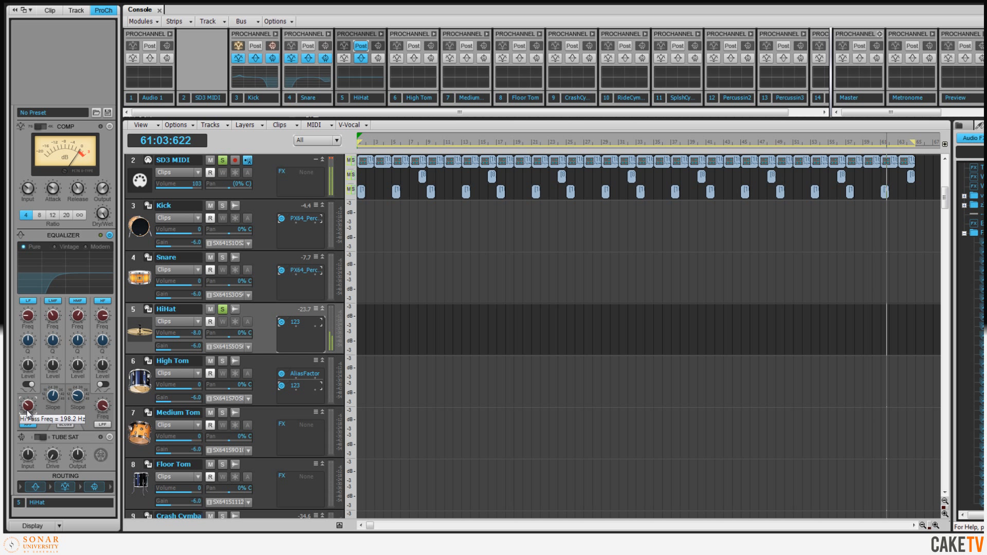
left_click(64, 424)
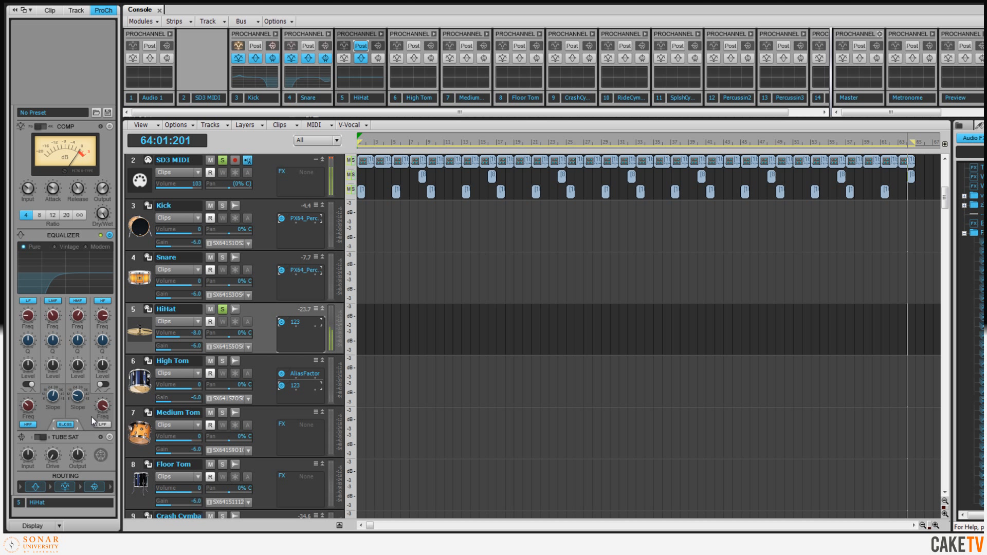
Unsolo the HiHat and lower its track volume to -9.3
left_click(223, 309)
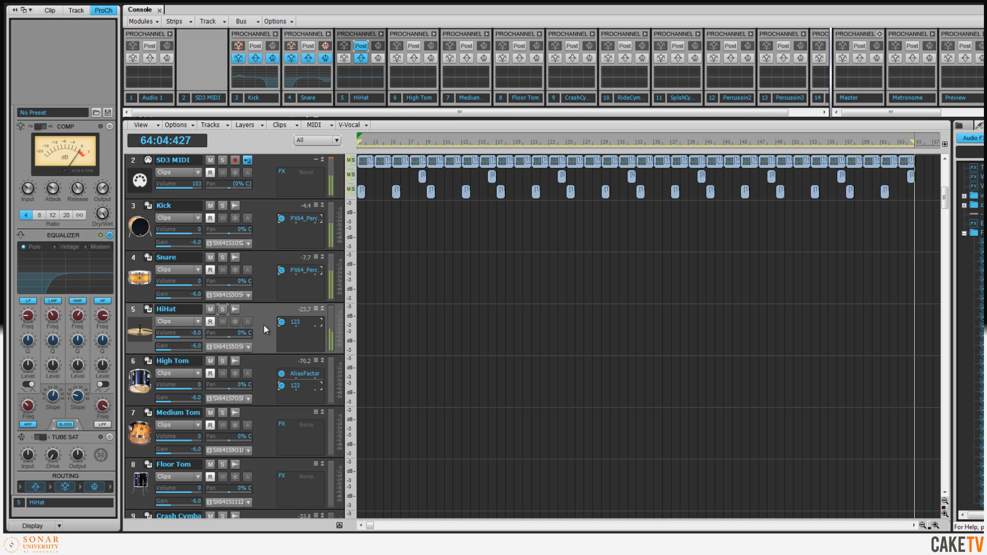
left_click_drag(195, 333, 194, 337)
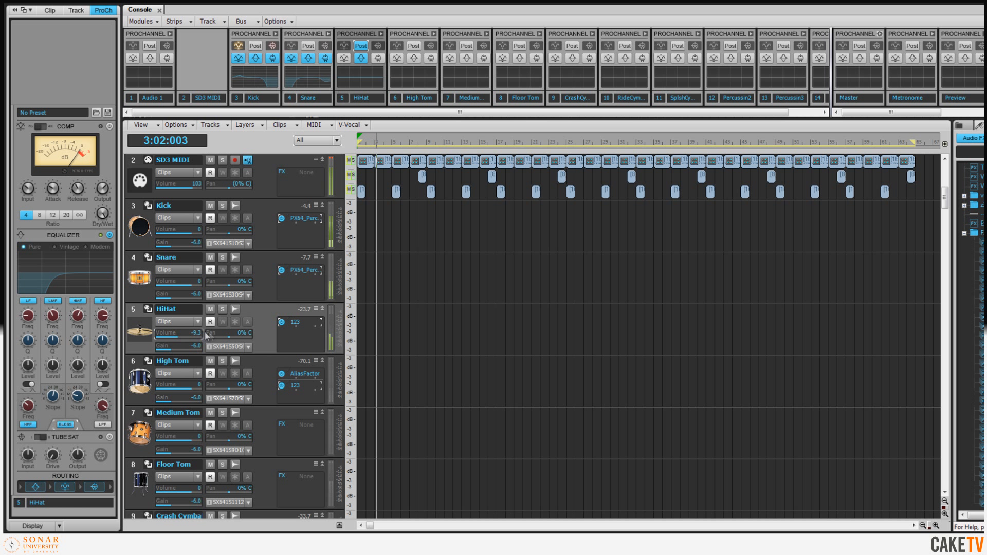
Route the equalizer first on the Cymbals bus, enable it, and adjust its high-pass filter with Gloss on
left_click_drag(867, 117, 923, 110)
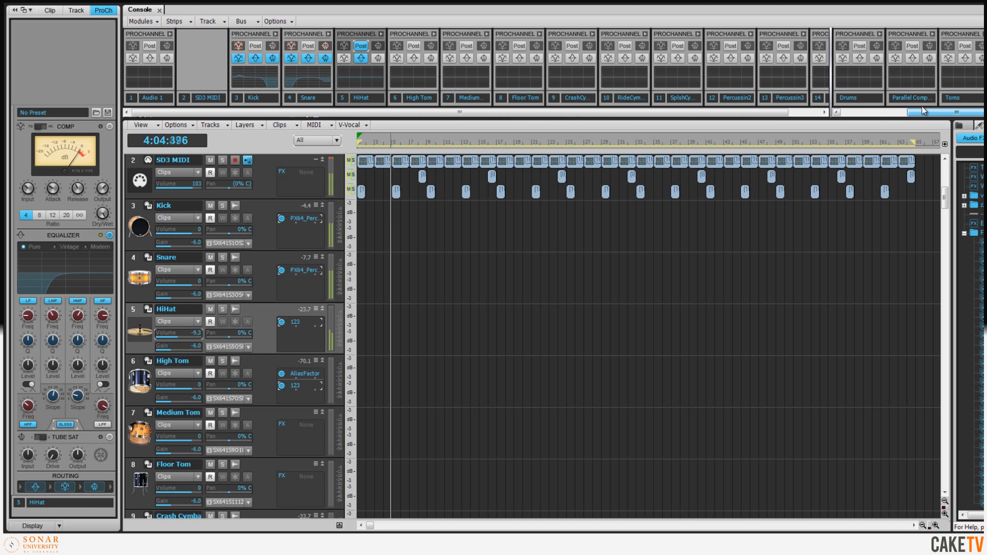
left_click(984, 98)
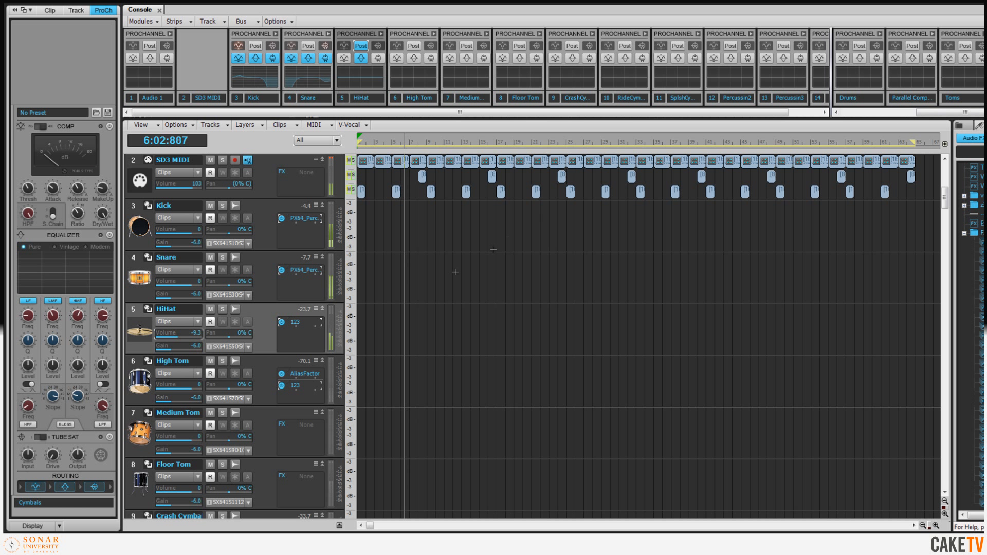
left_click_drag(70, 488, 35, 489)
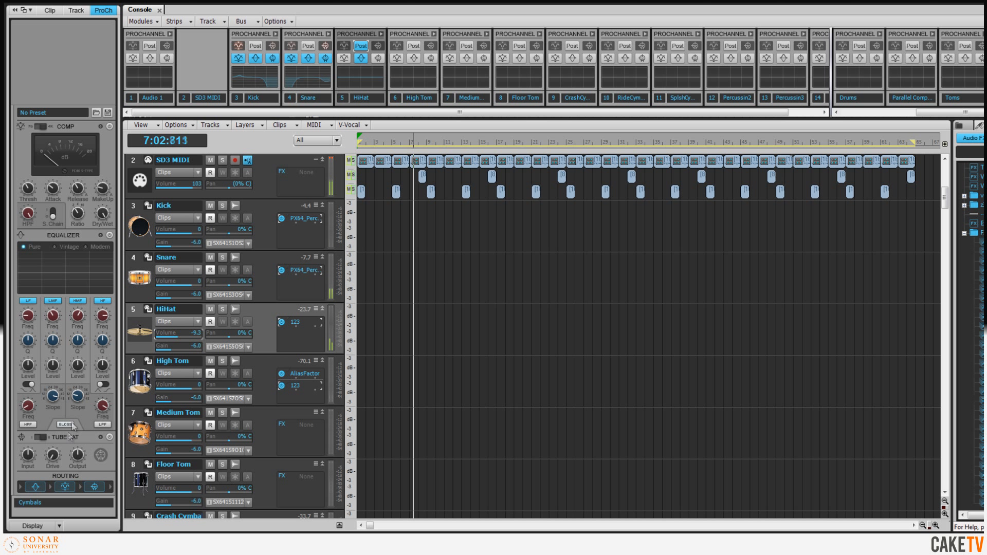
left_click(109, 235)
left_click(28, 425)
left_click_drag(27, 410, 26, 409)
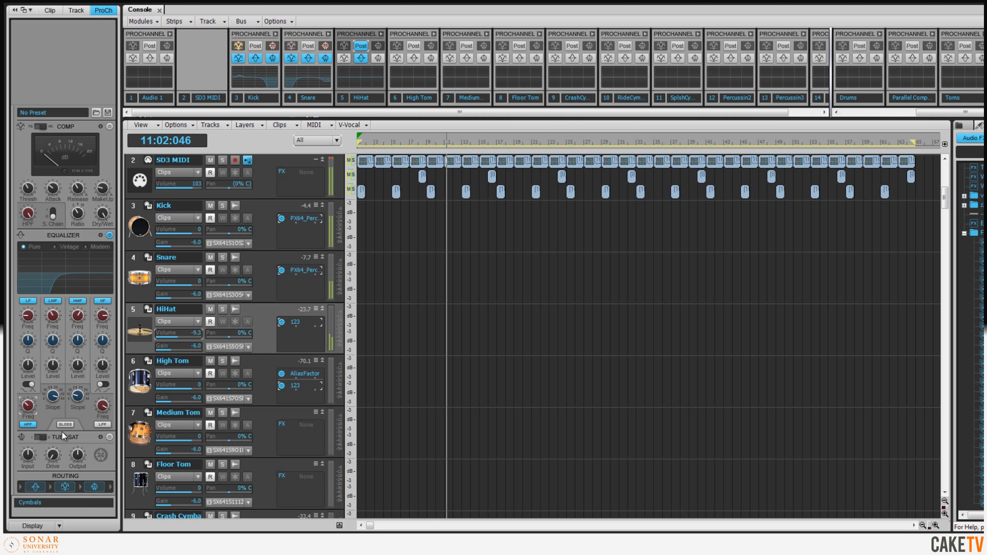
left_click(69, 425)
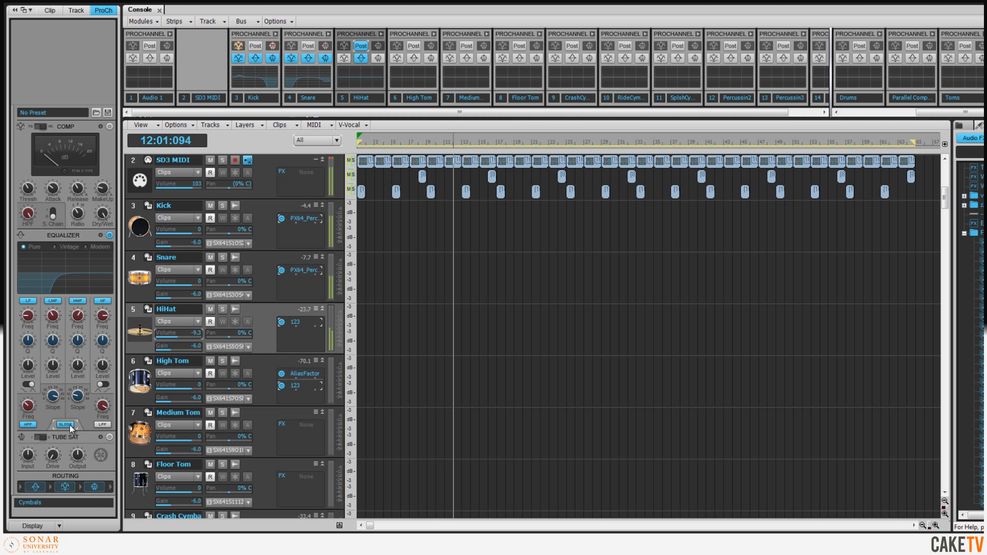
Enable the Cymbals bus compressor, adjust its attack and ratio, and audition the drums from measure 15
left_click(109, 126)
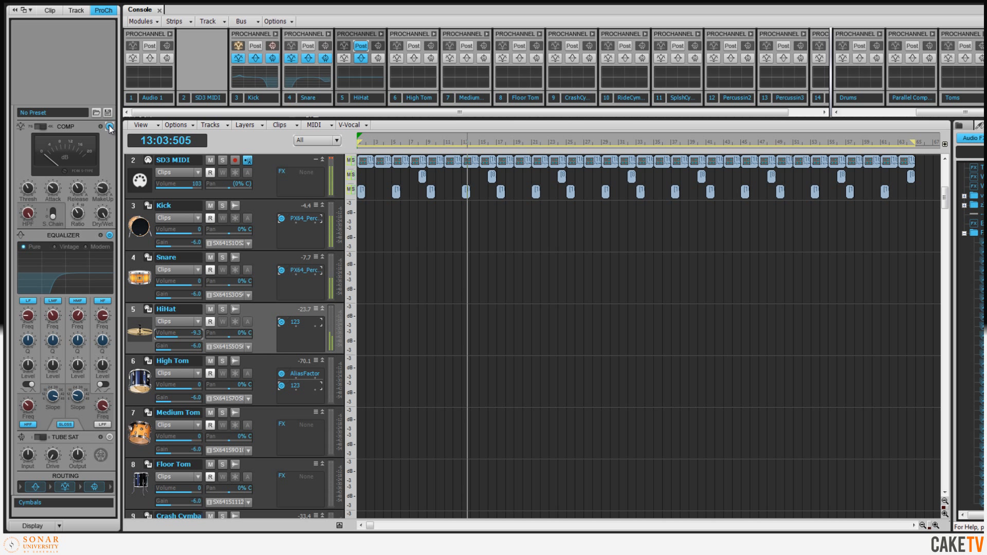
mouse_move(31, 189)
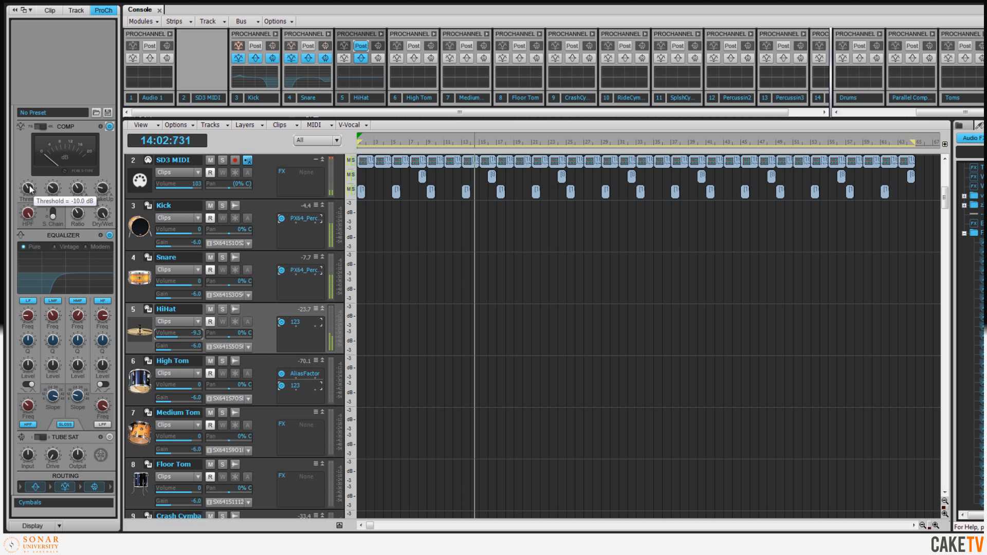
mouse_move(78, 215)
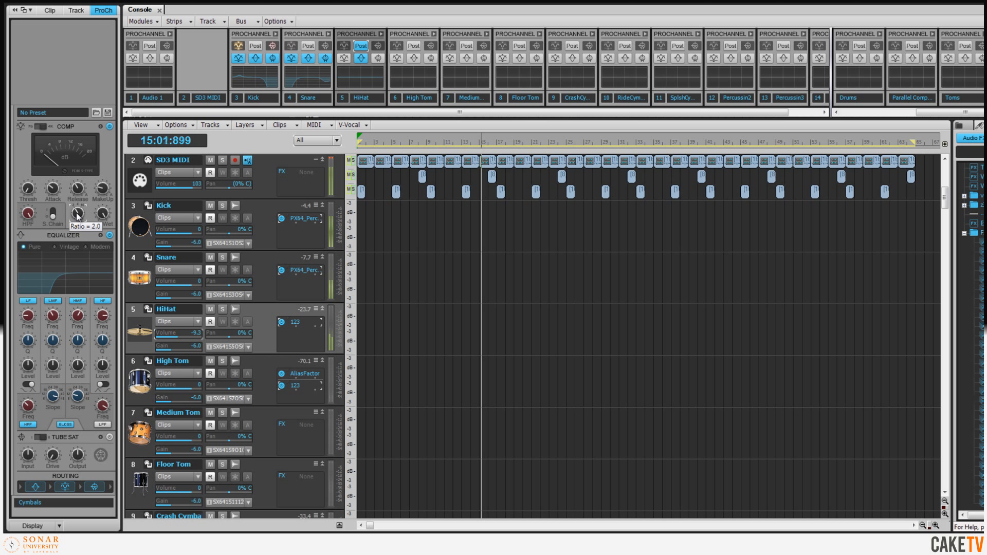
left_click(109, 127)
mouse_move(55, 194)
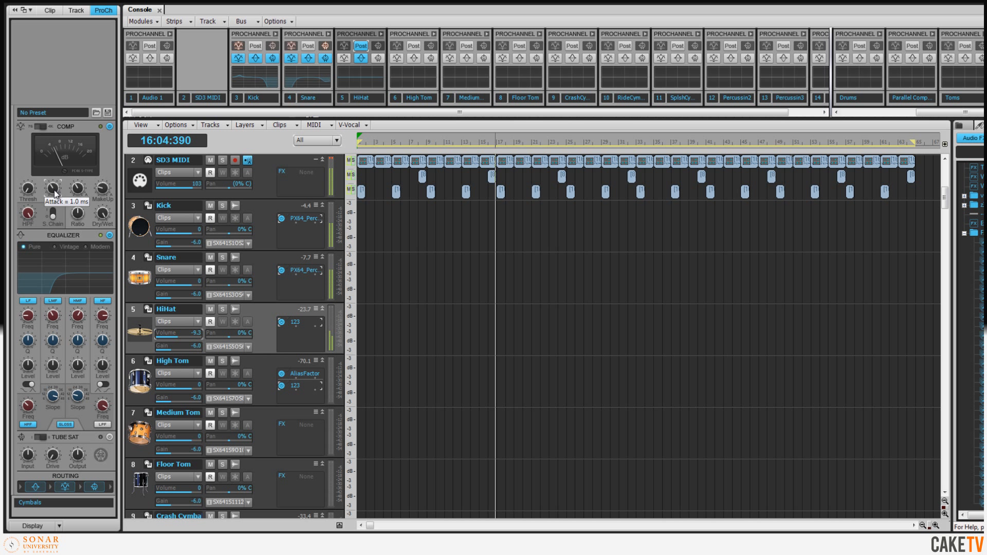
scroll(54, 192, "up", 3)
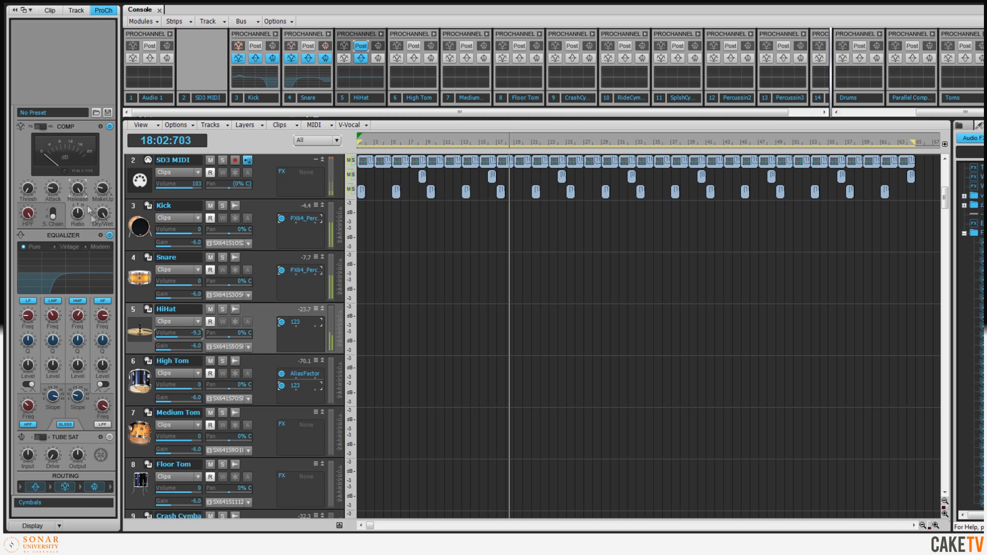
left_click_drag(77, 220, 81, 216)
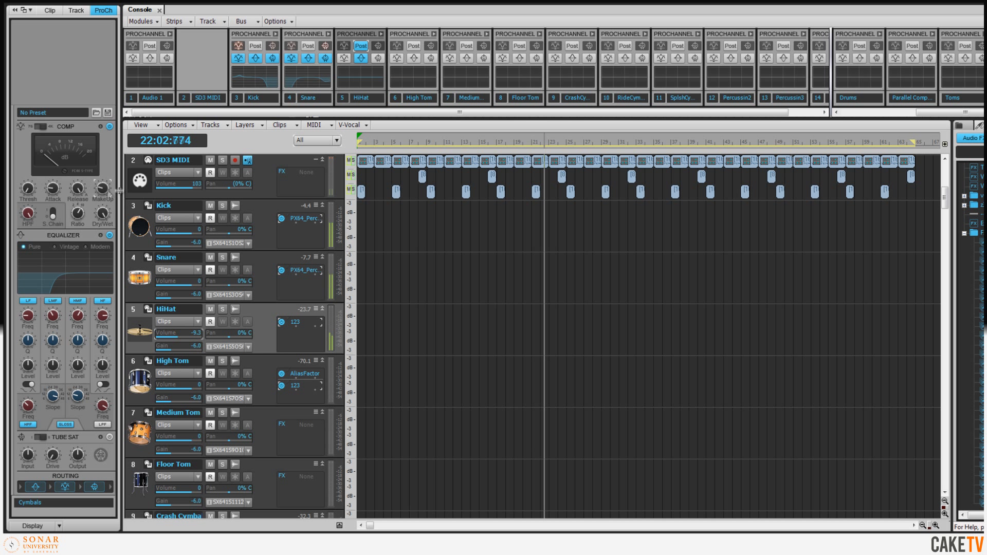
left_click(478, 141)
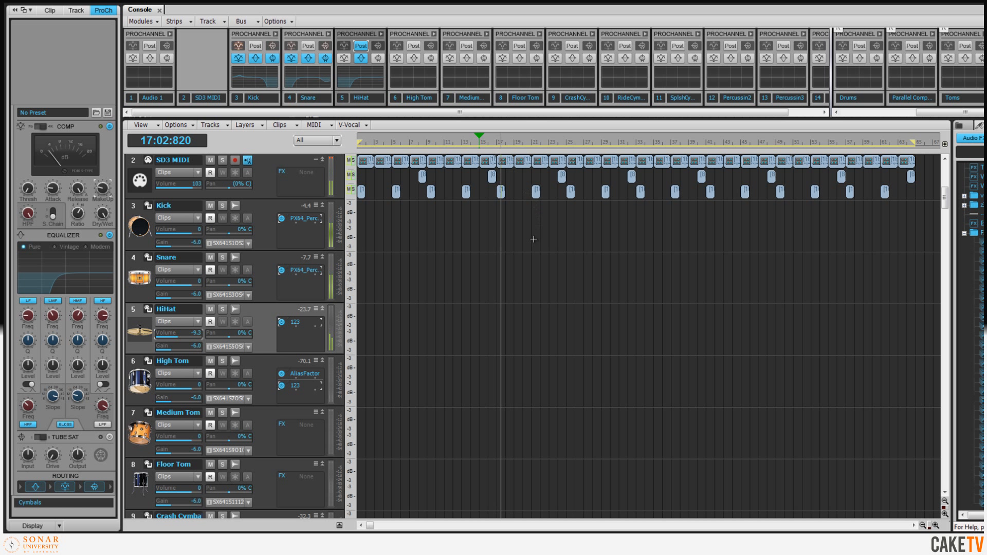
key("space")
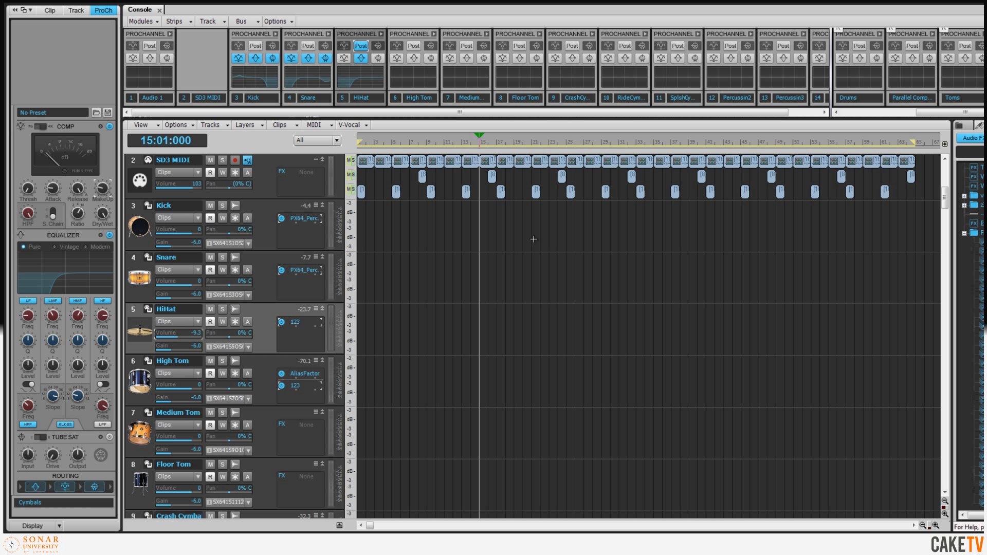
Play from the start, route Tube Saturation first on the Drums bus, and enable it with drive at about 61% and reduced output
left_click(871, 101)
key("w")
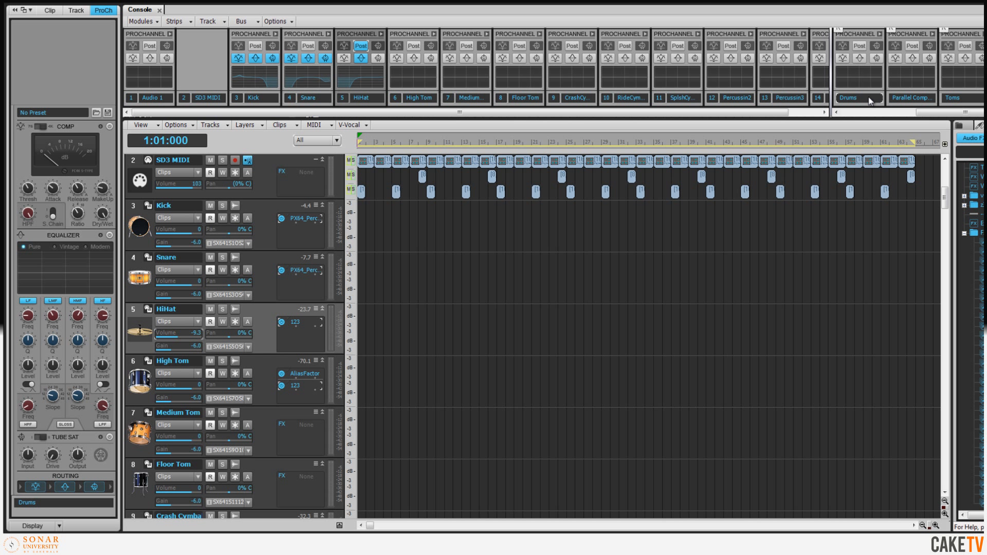
key("space")
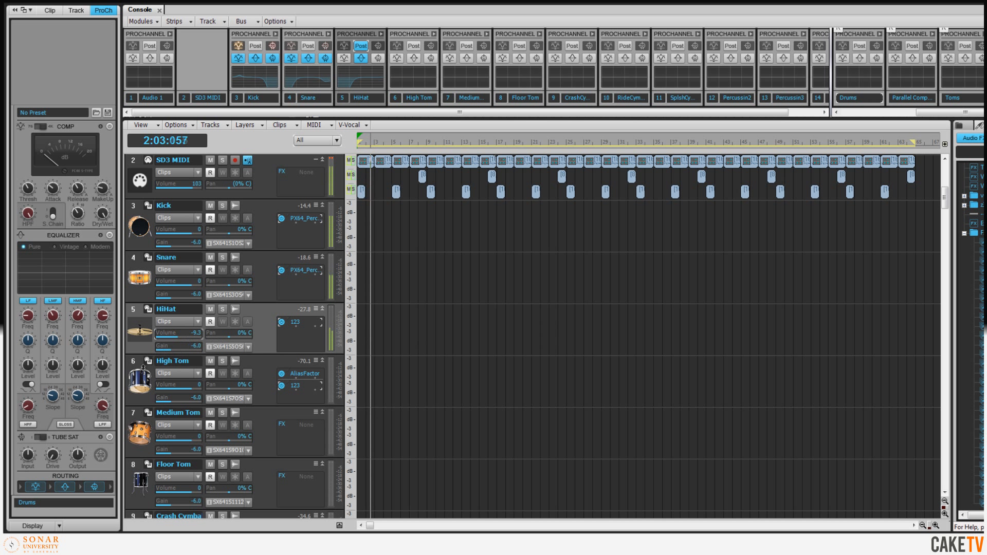
left_click_drag(94, 487, 34, 488)
left_click(110, 437)
mouse_move(55, 459)
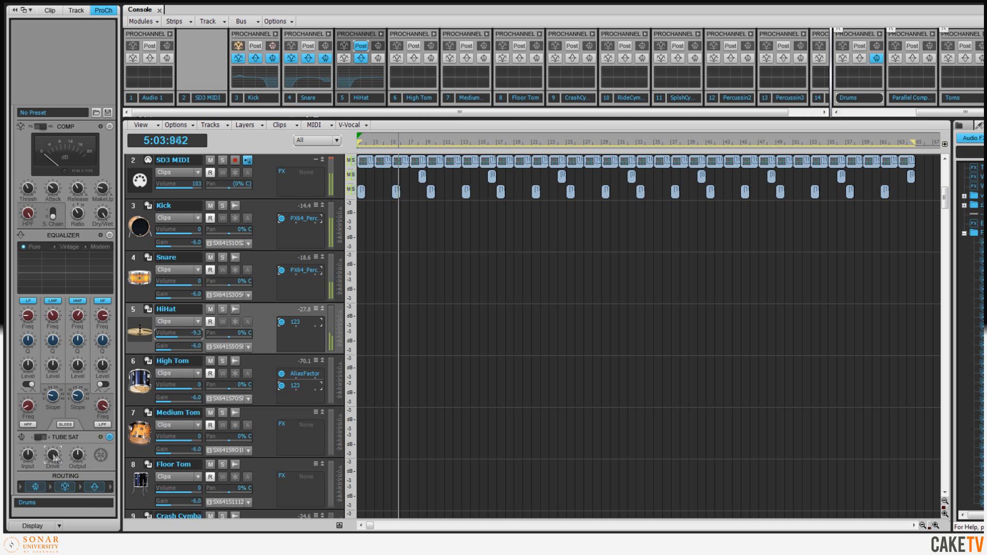
left_click_drag(79, 461, 57, 460)
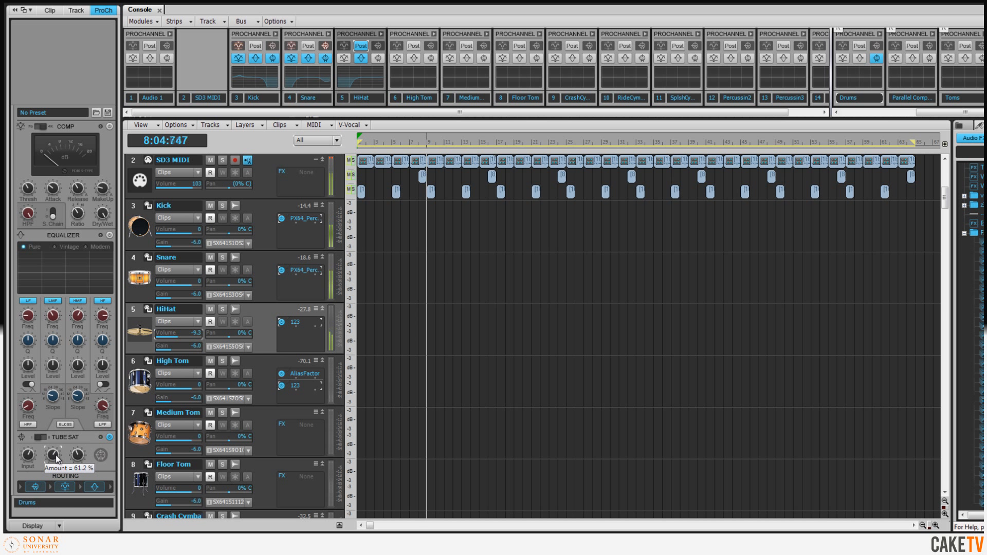
left_click_drag(57, 460, 57, 460)
Enable the Drums bus equalizer ahead of the compressor, boosting the low band and cutting the high band
left_click(110, 235)
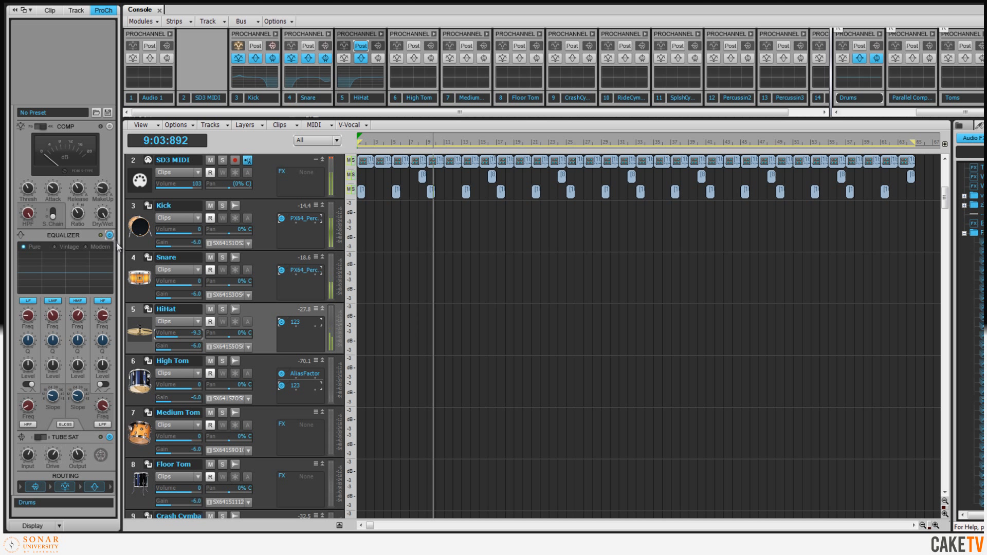
left_click_drag(100, 486, 73, 489)
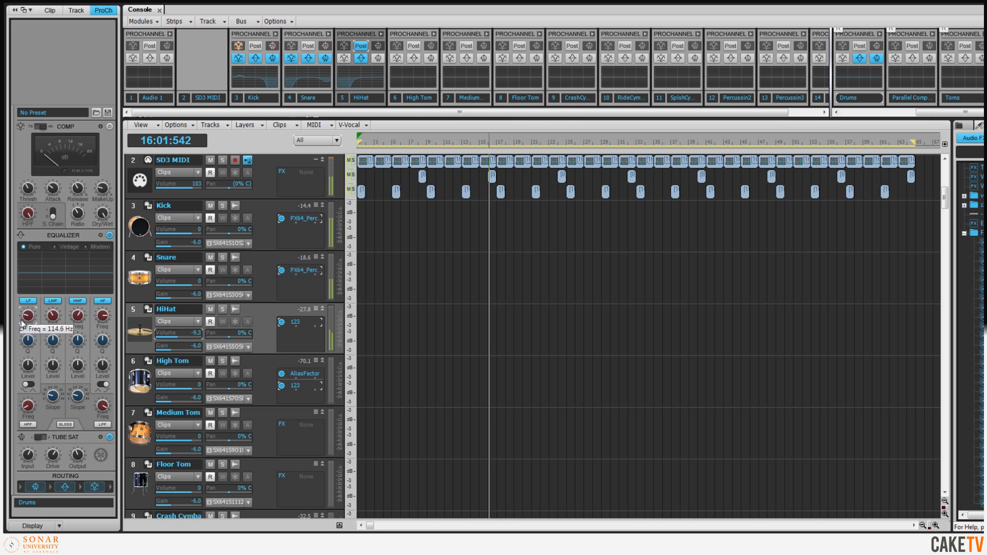
scroll(28, 365, "up", 6)
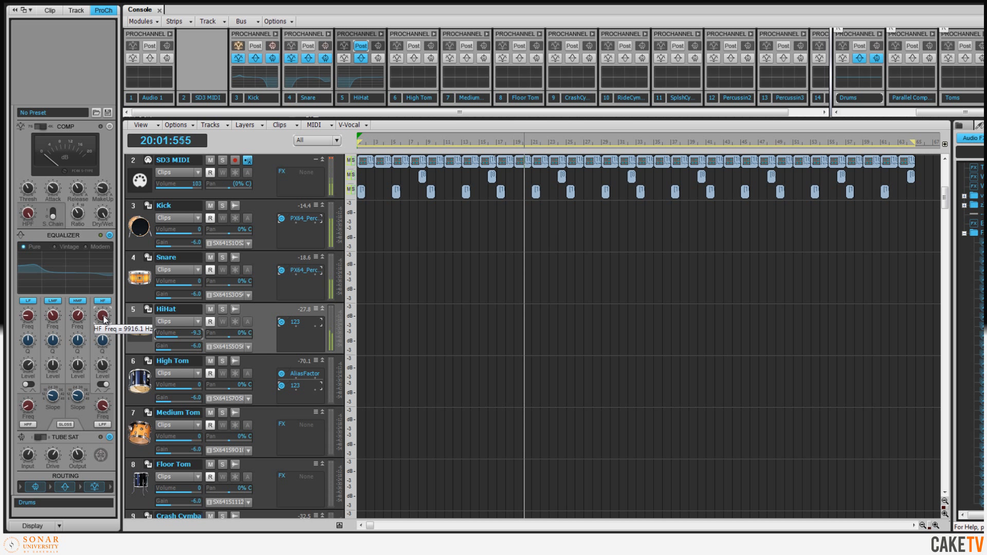
left_click_drag(103, 316, 104, 314)
left_click_drag(101, 362, 101, 365)
scroll(102, 366, "up", 2)
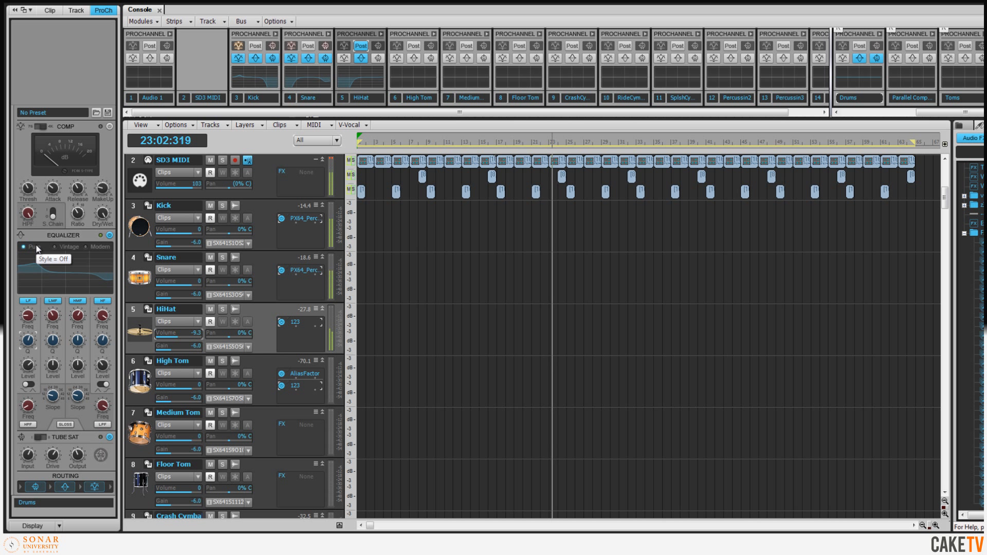
Compare the Pure, Vintage and Modern styles of the Drums bus equalizer during playback and settle on Vintage
left_click(67, 245)
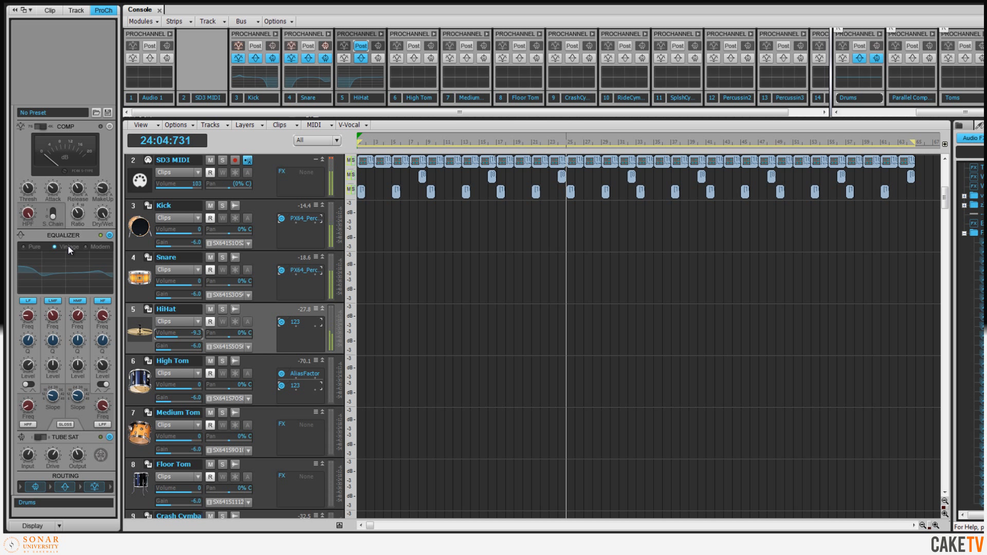
left_click(98, 247)
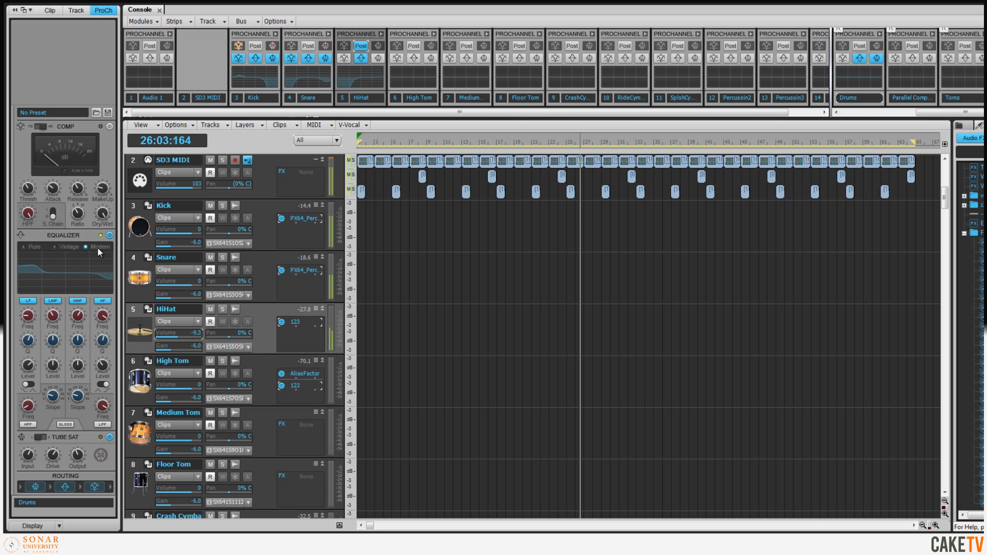
left_click(69, 246)
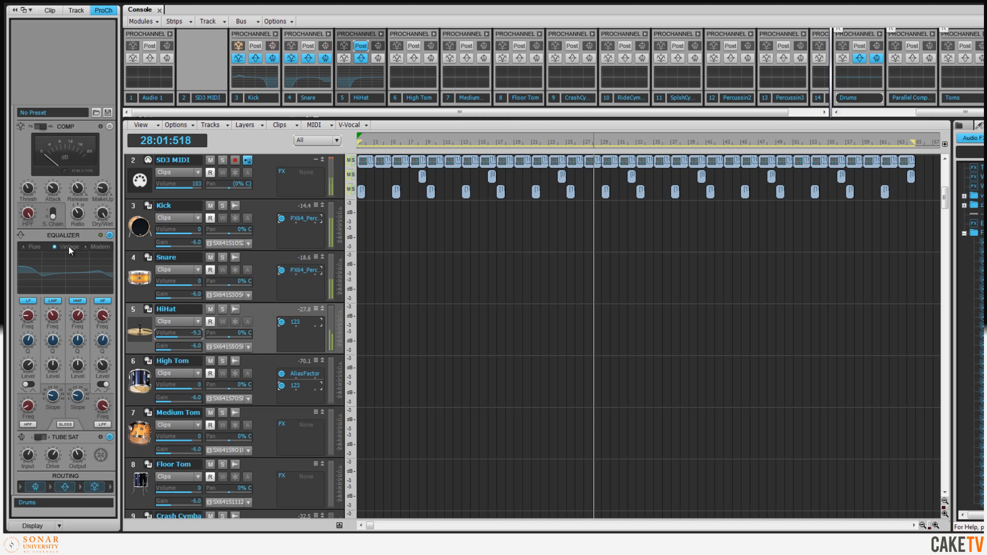
left_click(32, 246)
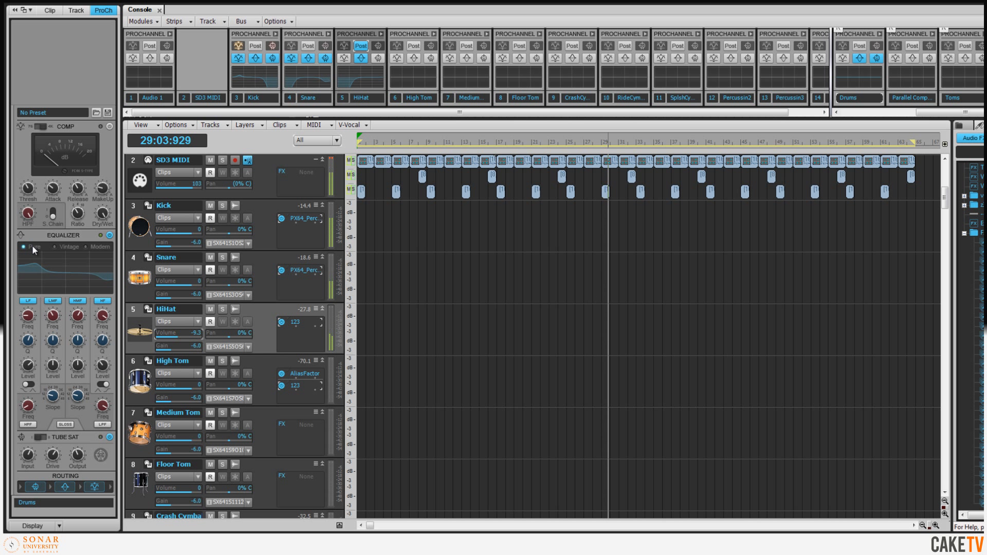
left_click(69, 245)
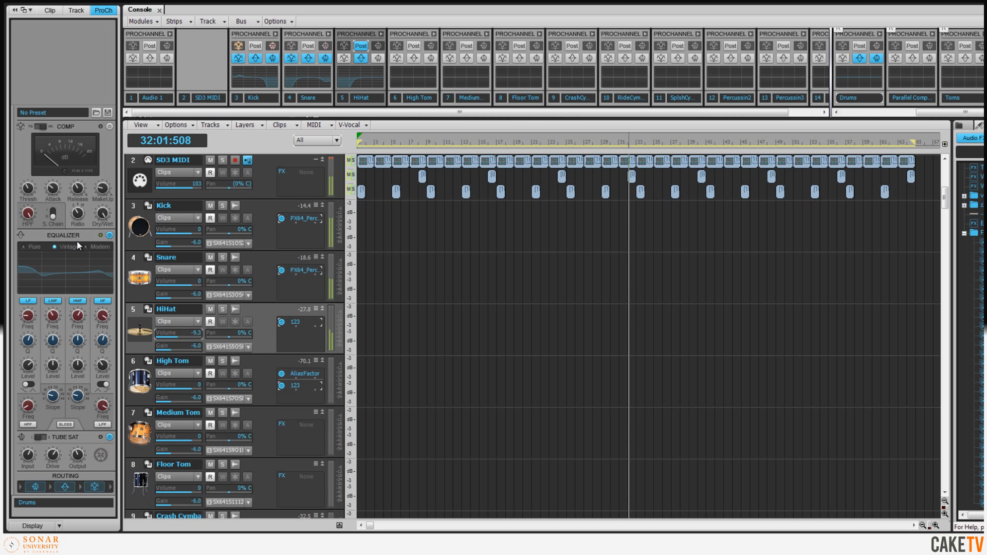
Enable the Drums bus compressor with attack about 2.8 ms, threshold about -13.5 dB and makeup gain about 3.4 dB, adjusting the release too
left_click(110, 127)
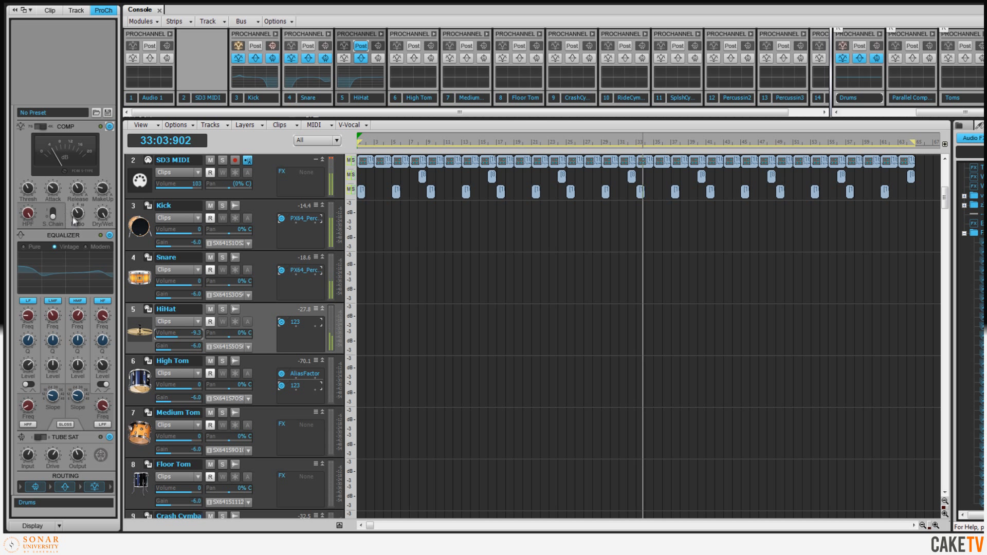
left_click(52, 190)
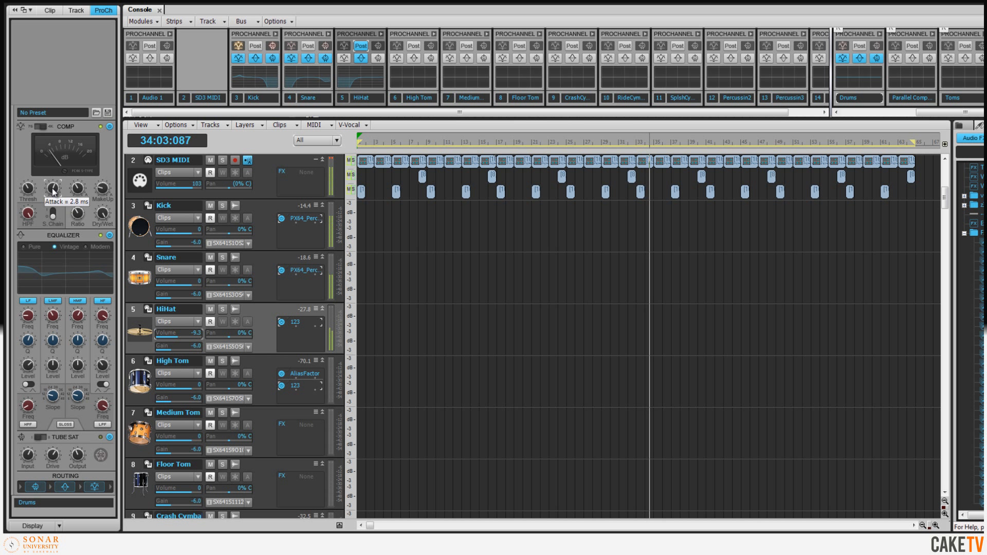
left_click(78, 190)
left_click(28, 189)
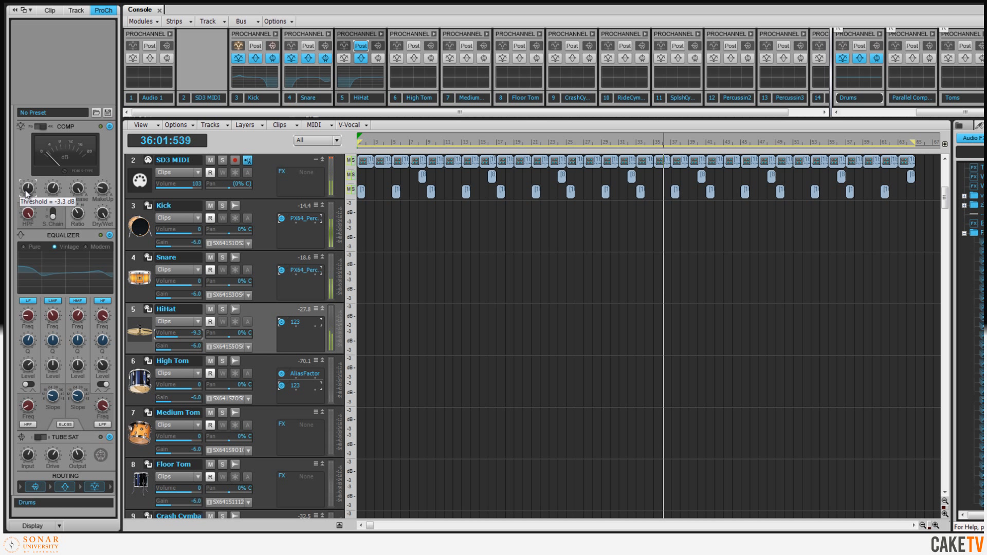
scroll(27, 193, "down", 6)
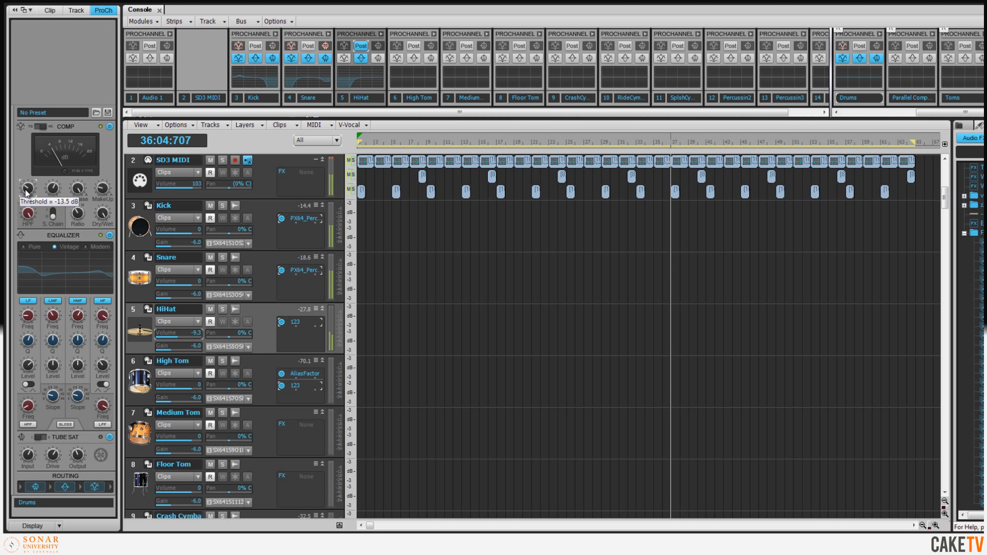
left_click(105, 194)
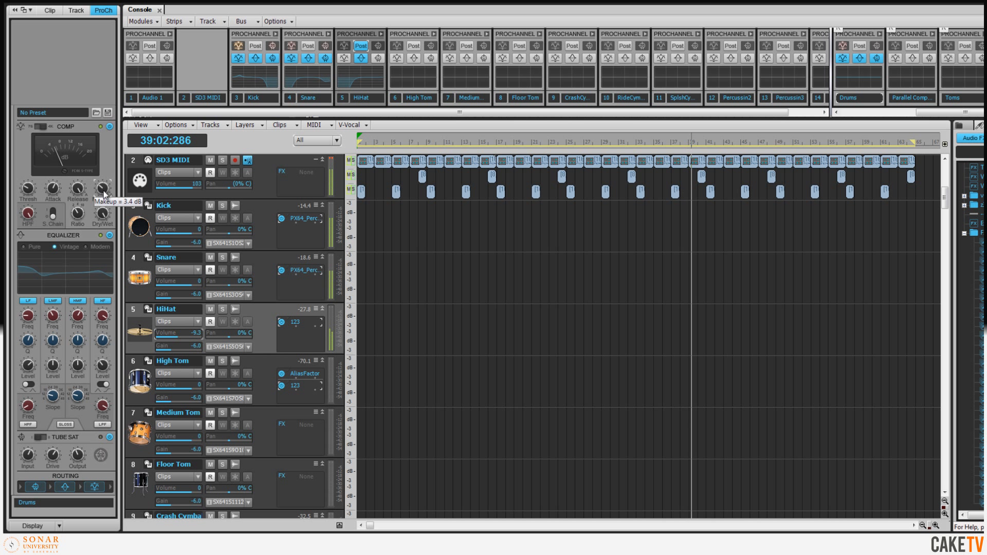
Audition the drums with the Drums bus compressor off and on, and bypass all audio effects to compare the unprocessed sound
left_click(111, 126)
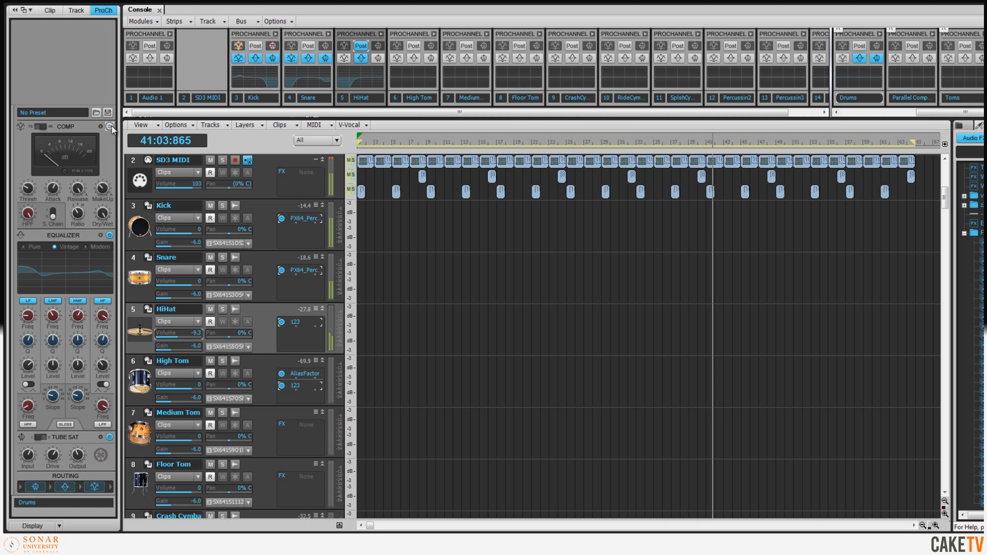
left_click(111, 126)
mouse_move(105, 190)
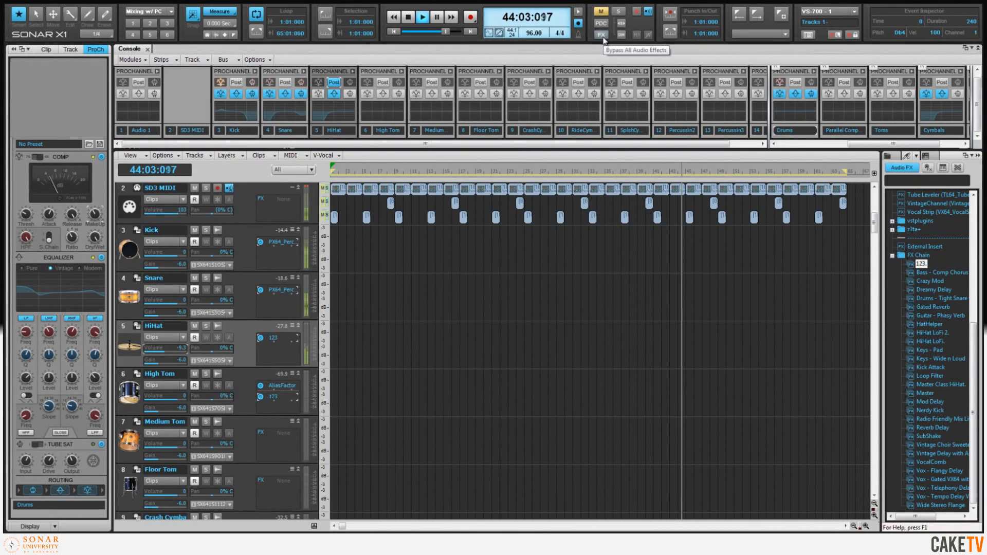
left_click(602, 36)
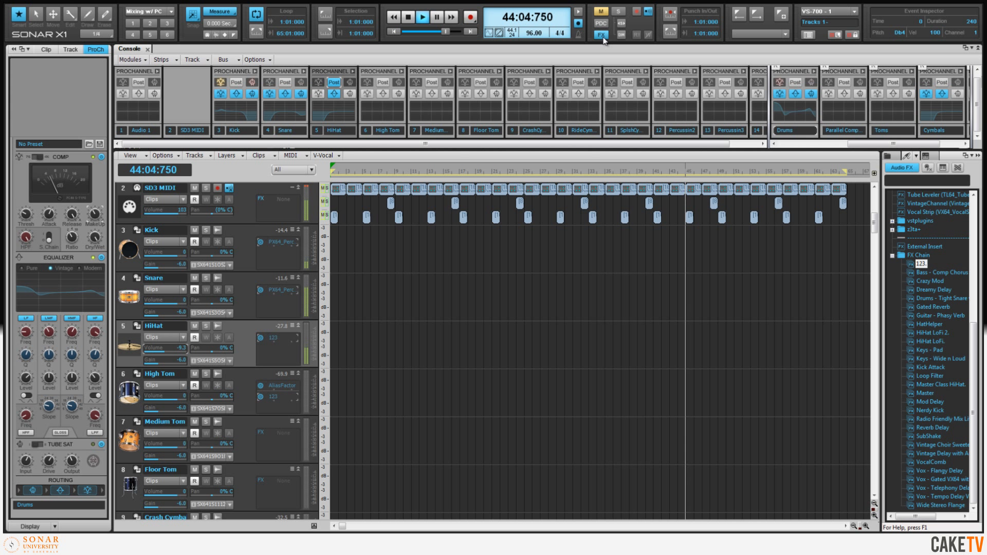